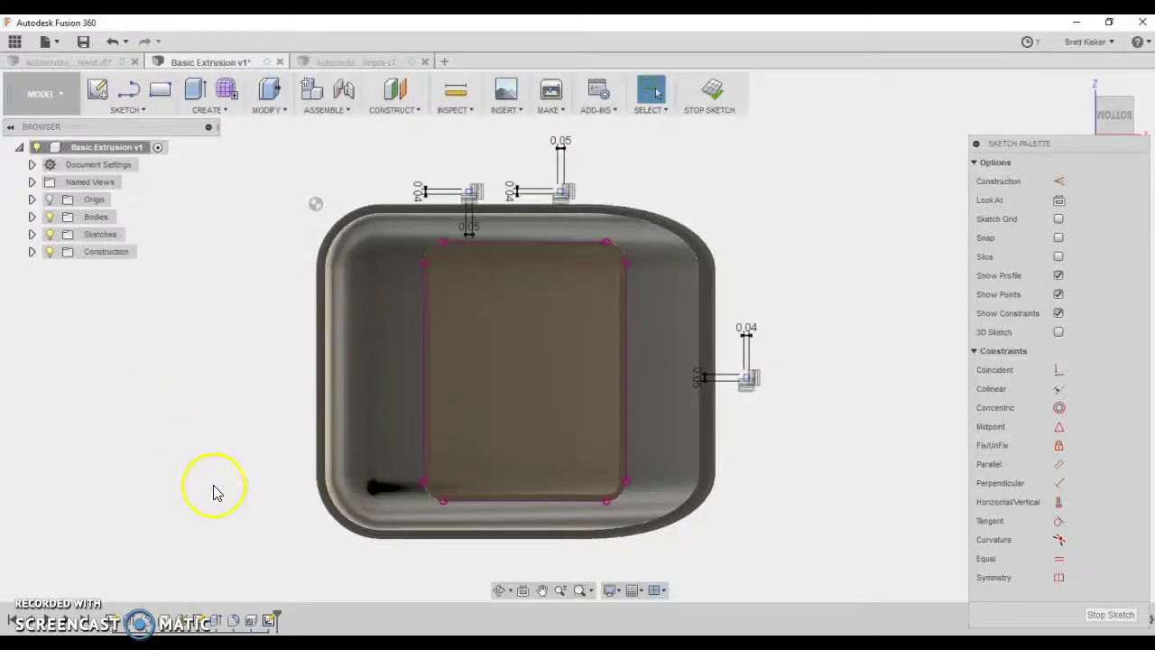
Examine the projected opening outline and the three small tab rectangles around it from an angled view and close up.
mouse_move(550, 642)
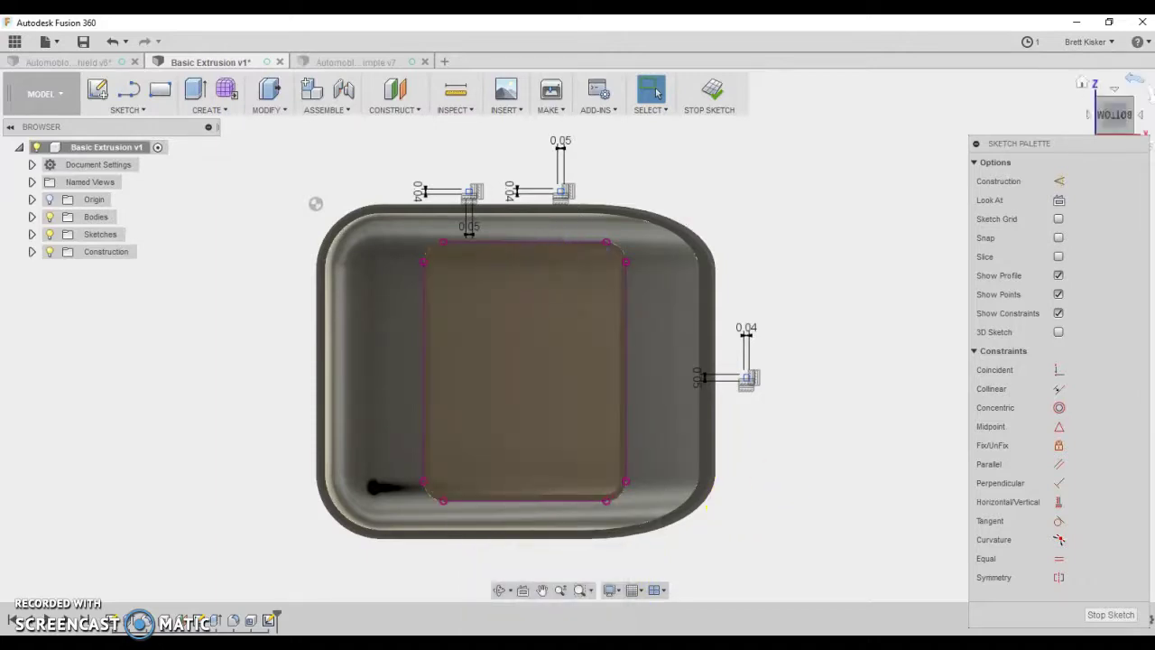
left_click(1131, 105)
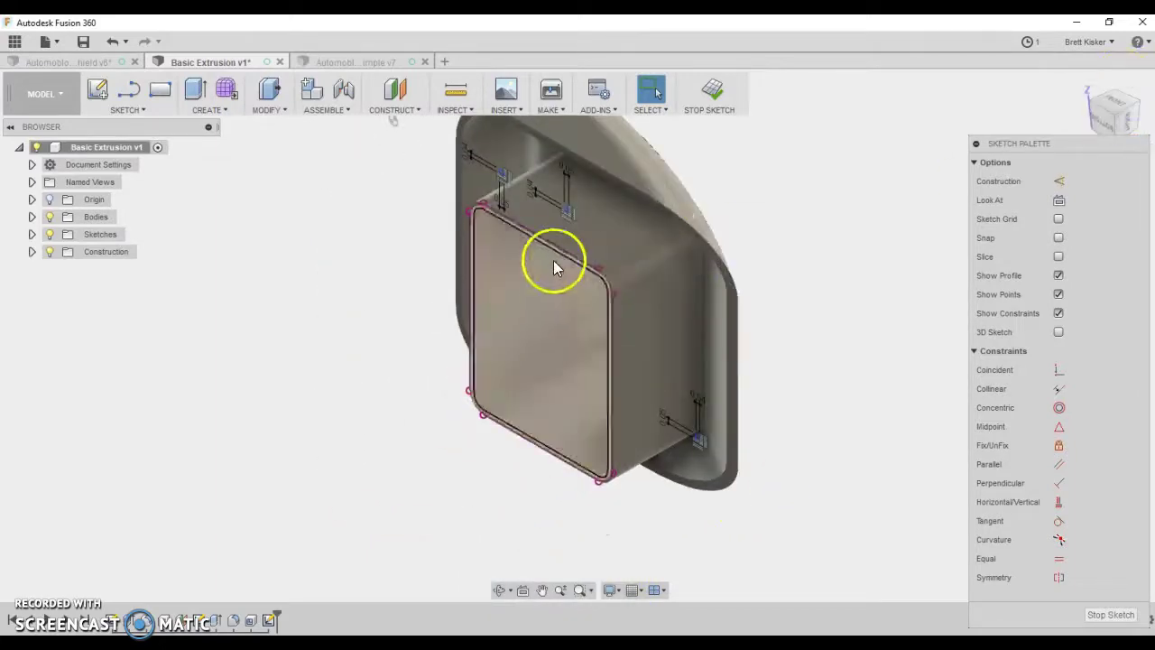
scroll(555, 251, "up", 2)
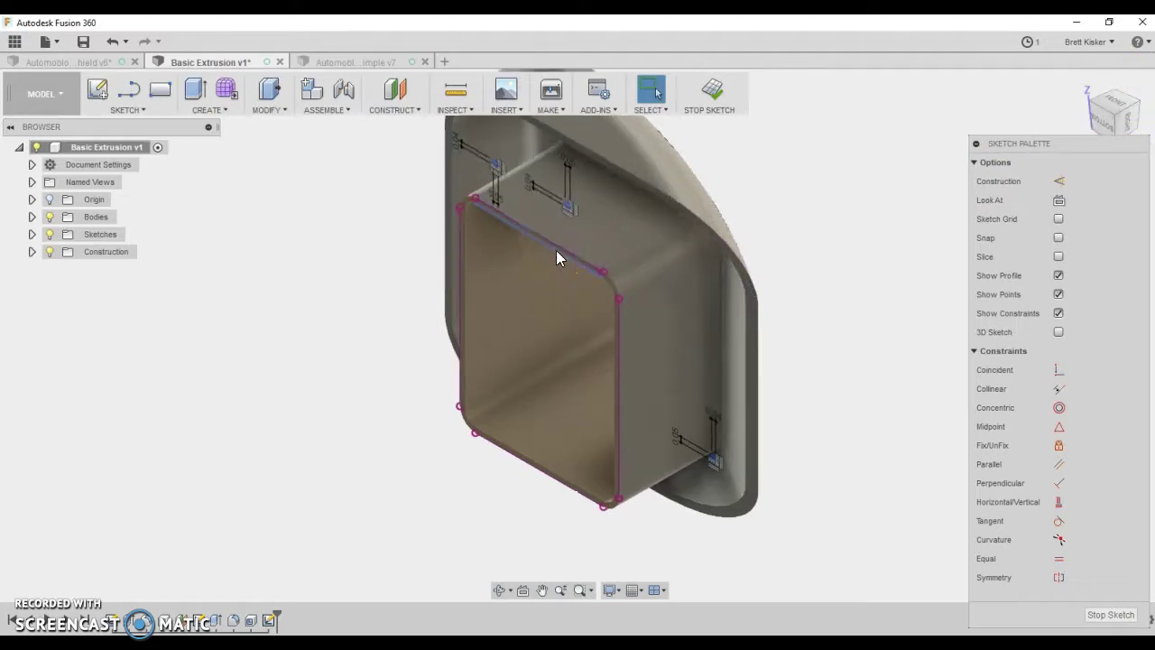
scroll(552, 246, "up", 2)
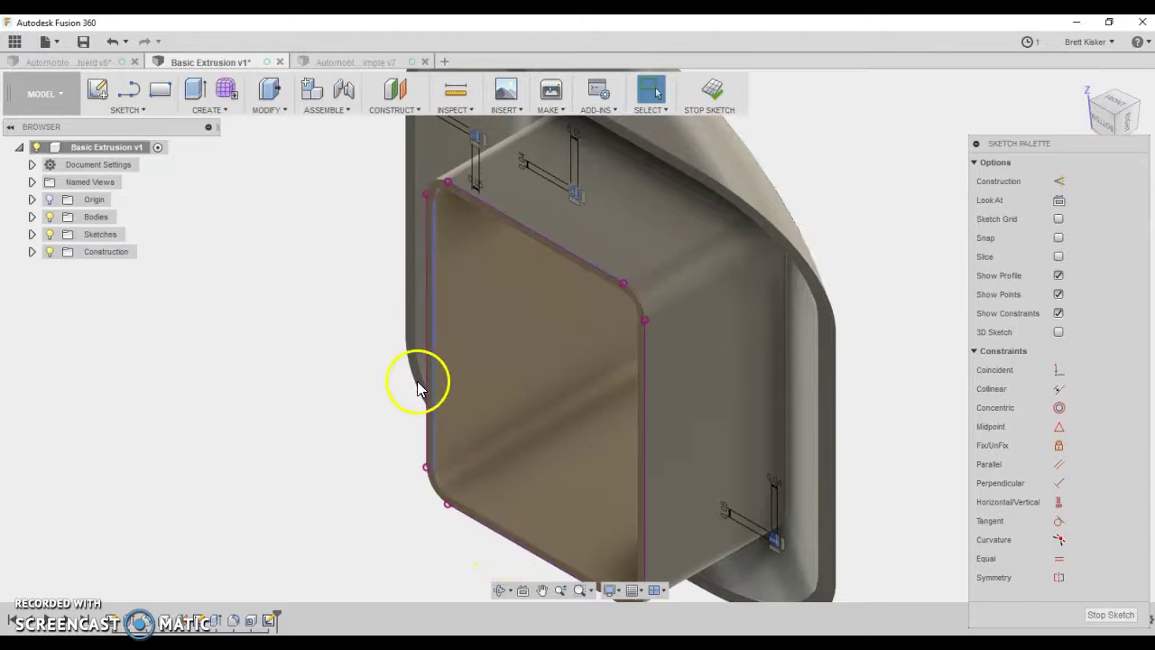
left_click(1103, 131)
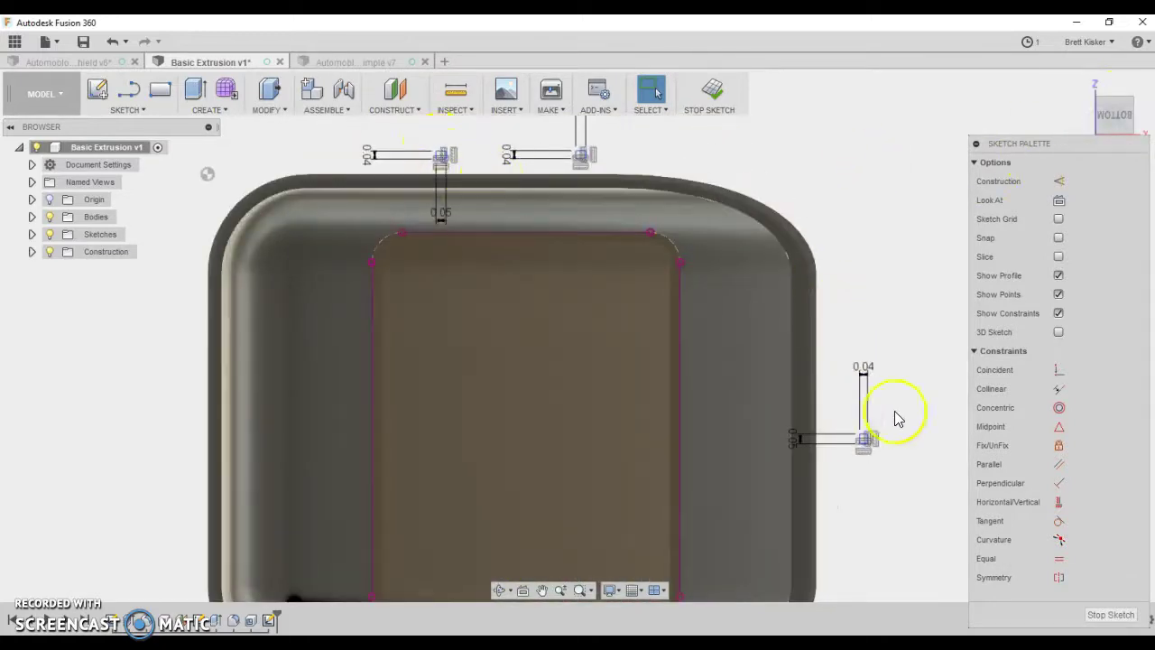
scroll(889, 433, "up", 5)
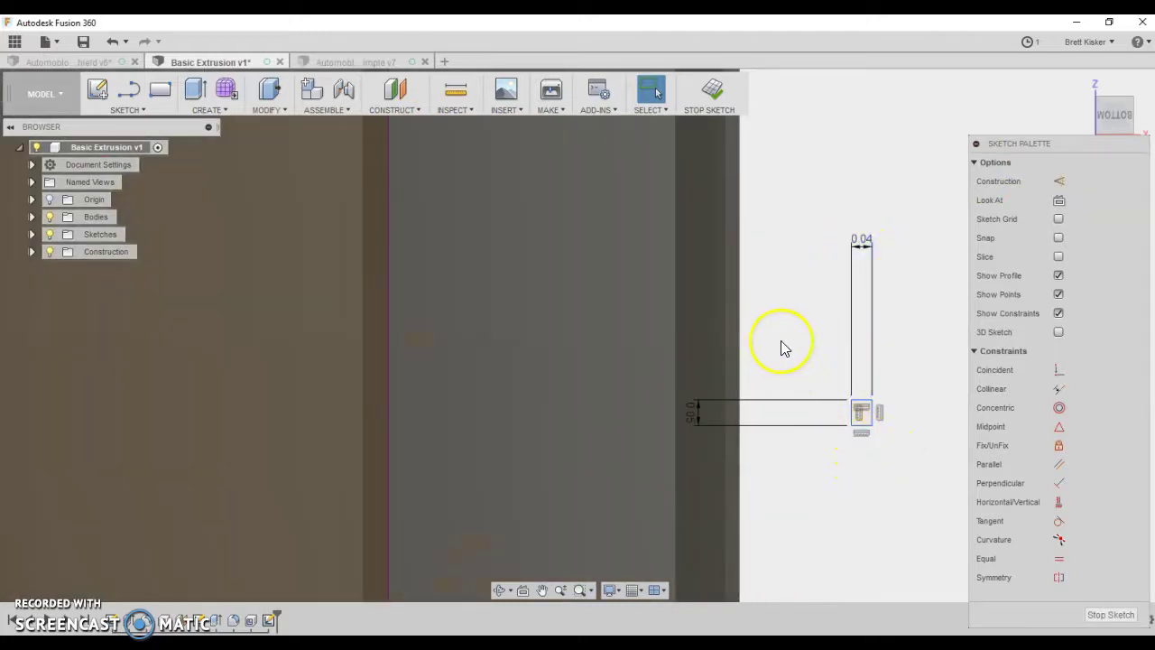
middle_click_drag(819, 431, 825, 444)
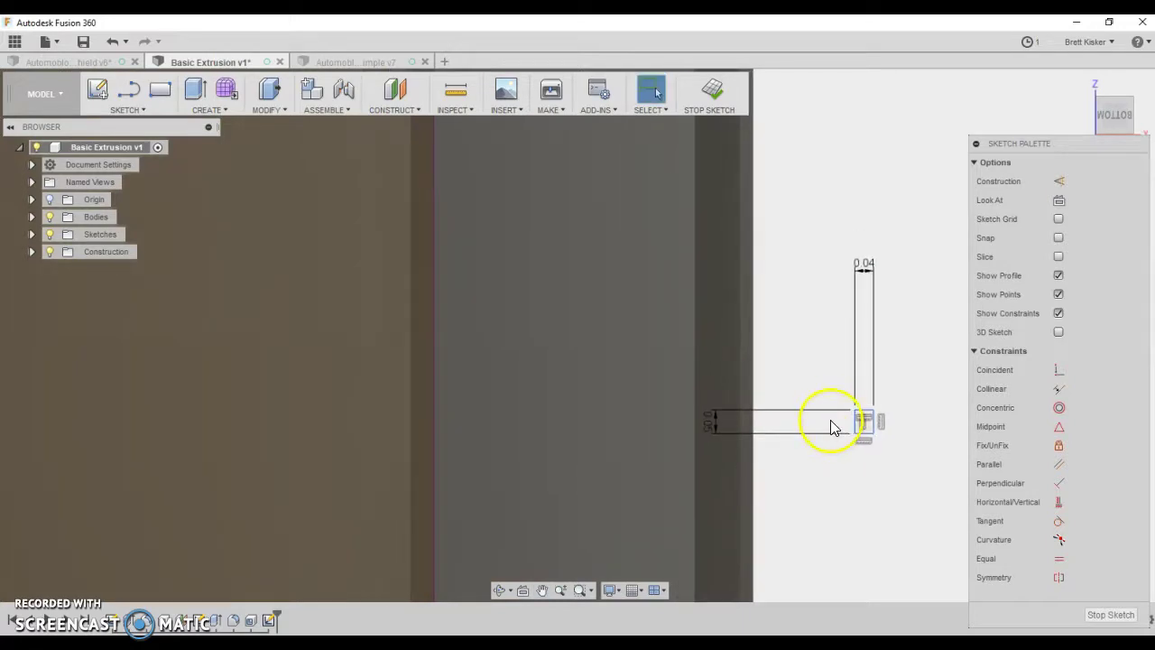
scroll(586, 369, "down", 5)
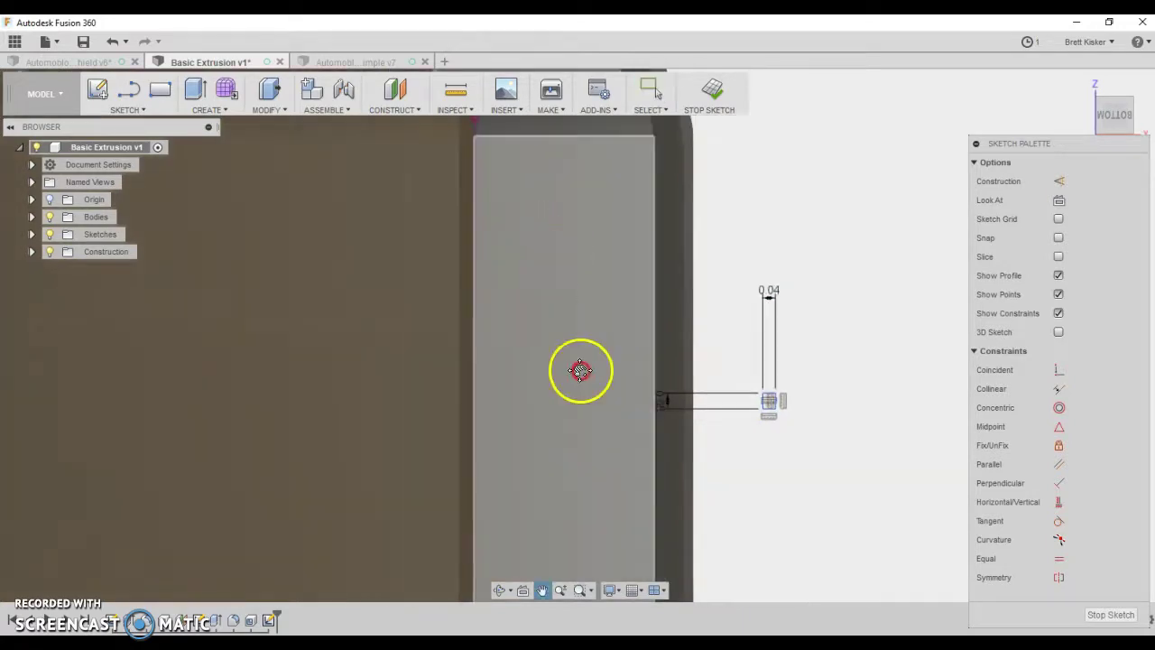
scroll(487, 311, "up", 3)
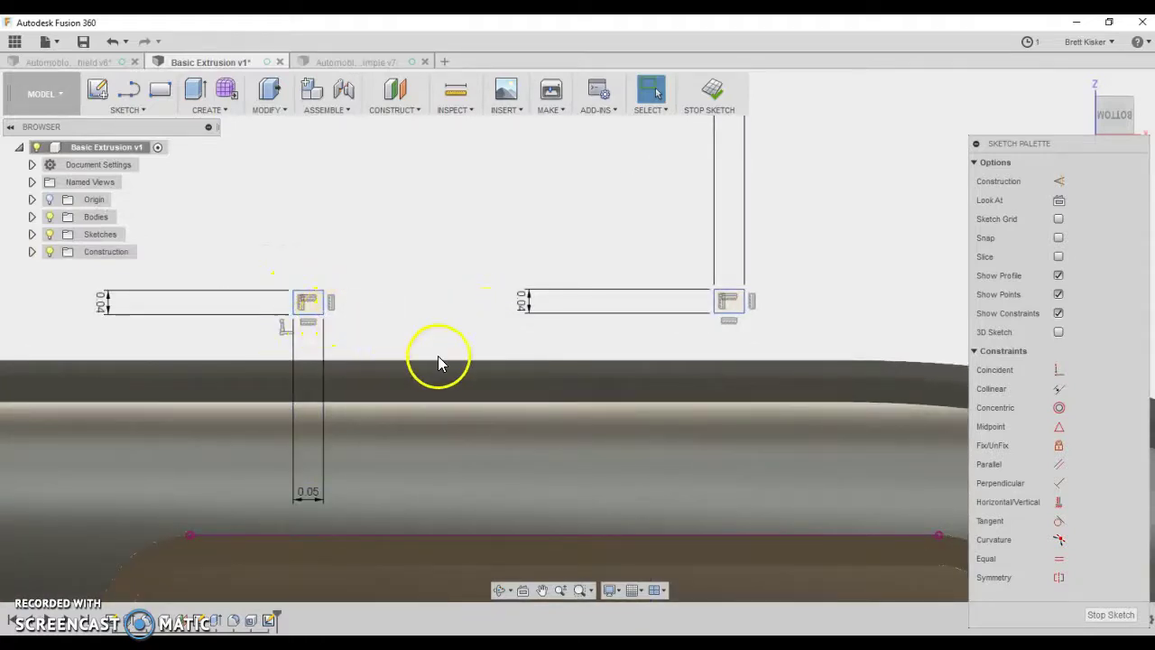
scroll(442, 366, "down", 4)
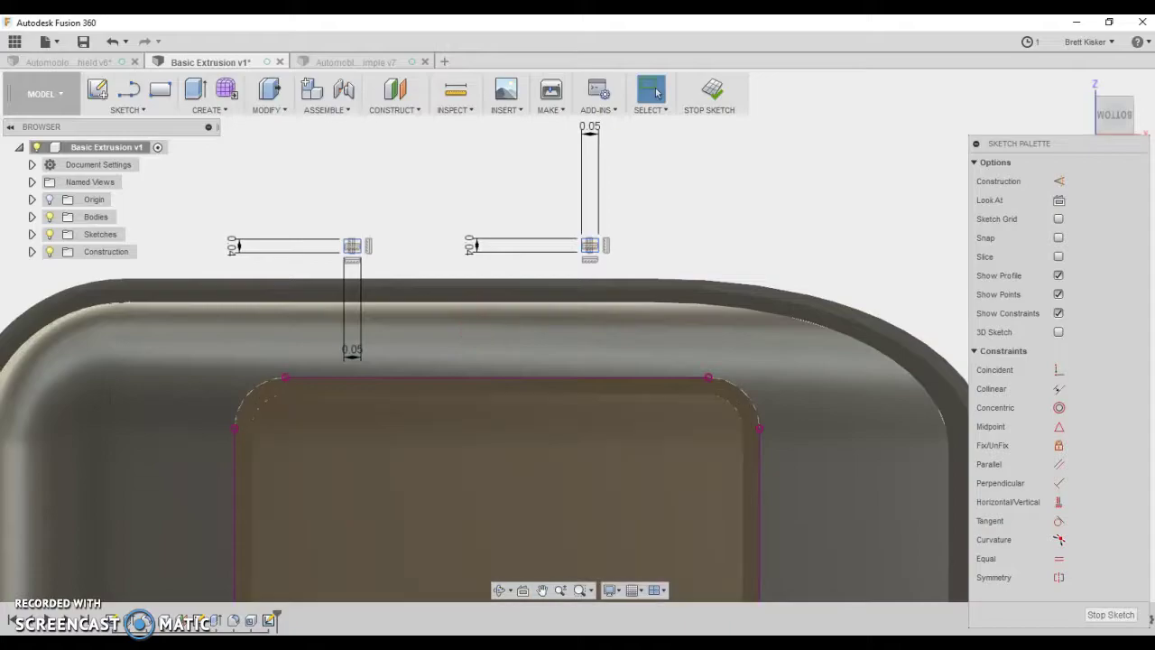
Check the small tabs' dimensions in the Automoblox part drawing in Acrobat Reader, including Detail B, and return to Fusion 360.
key("alt+Tab")
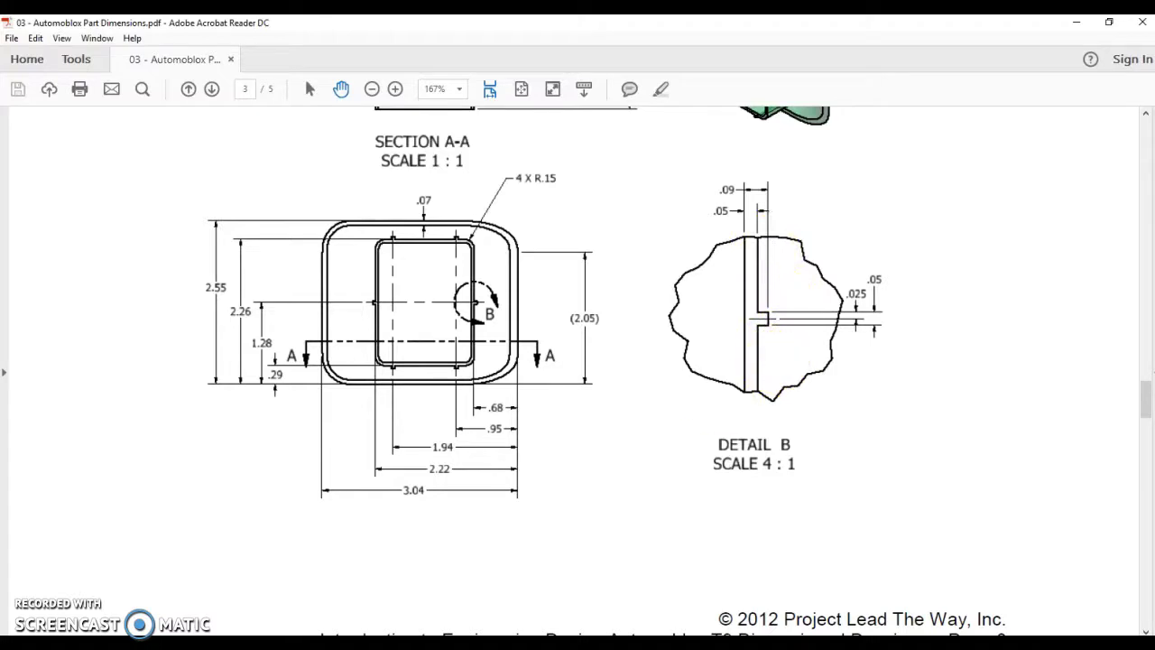
mouse_move(195, 642)
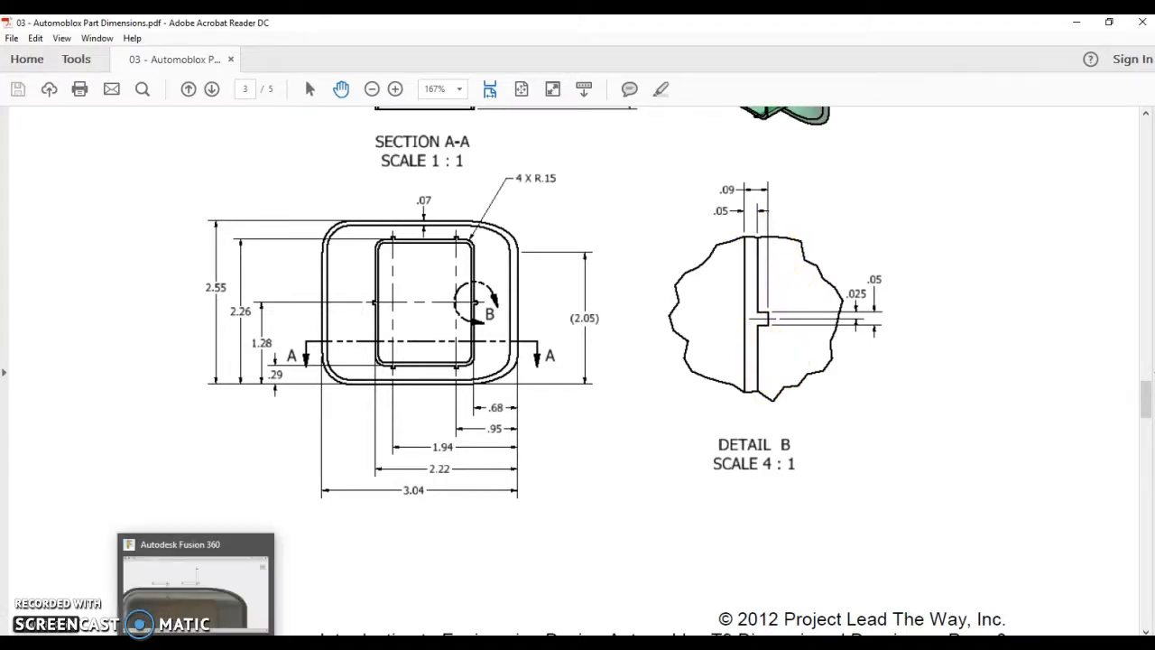
left_click(196, 649)
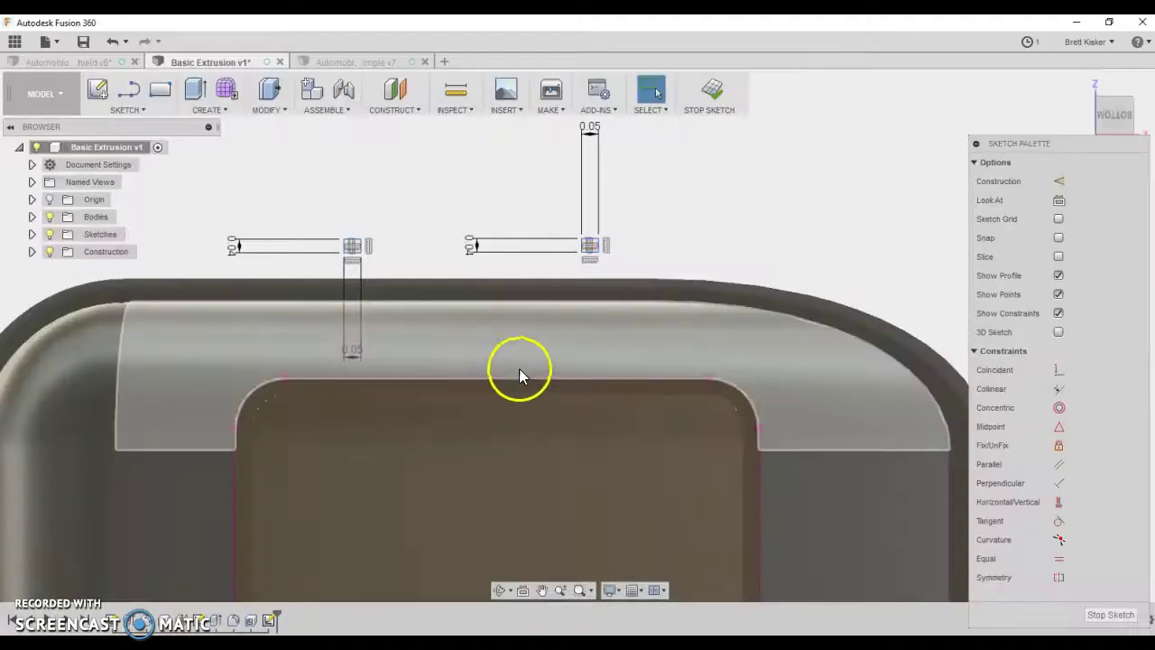
Make the midpoint of the side tab rectangle's inner edge coincident with the midpoint of the opening's right vertical edge.
middle_click_drag(530, 394, 534, 271)
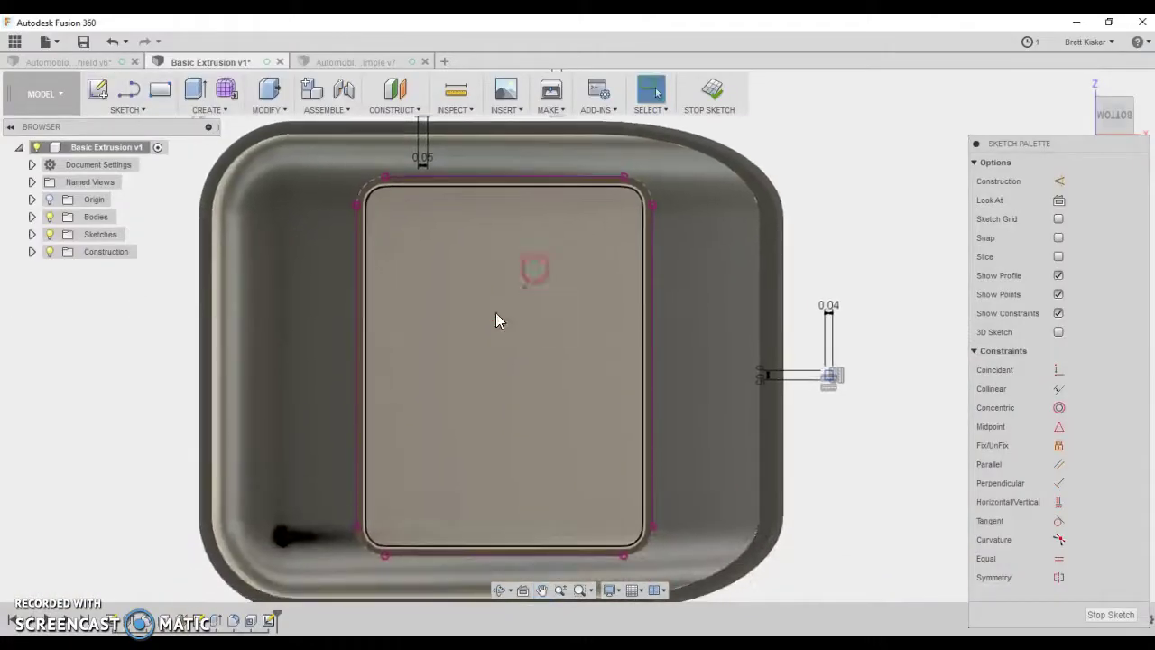
left_click(150, 386)
left_click(858, 282)
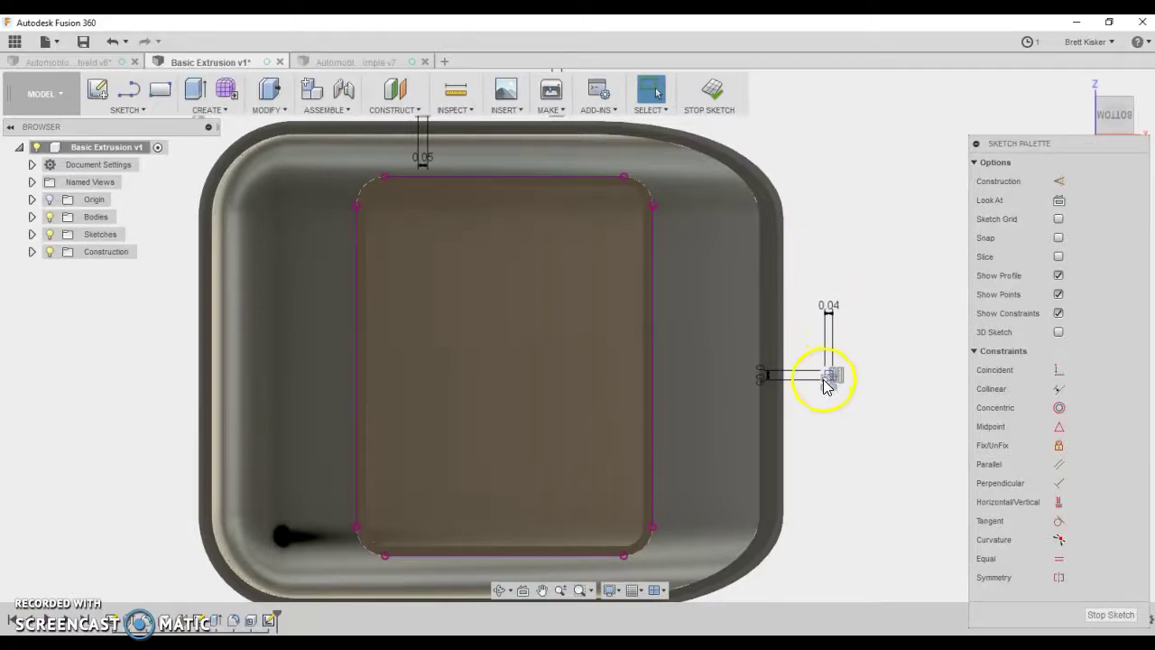
left_click(1059, 371)
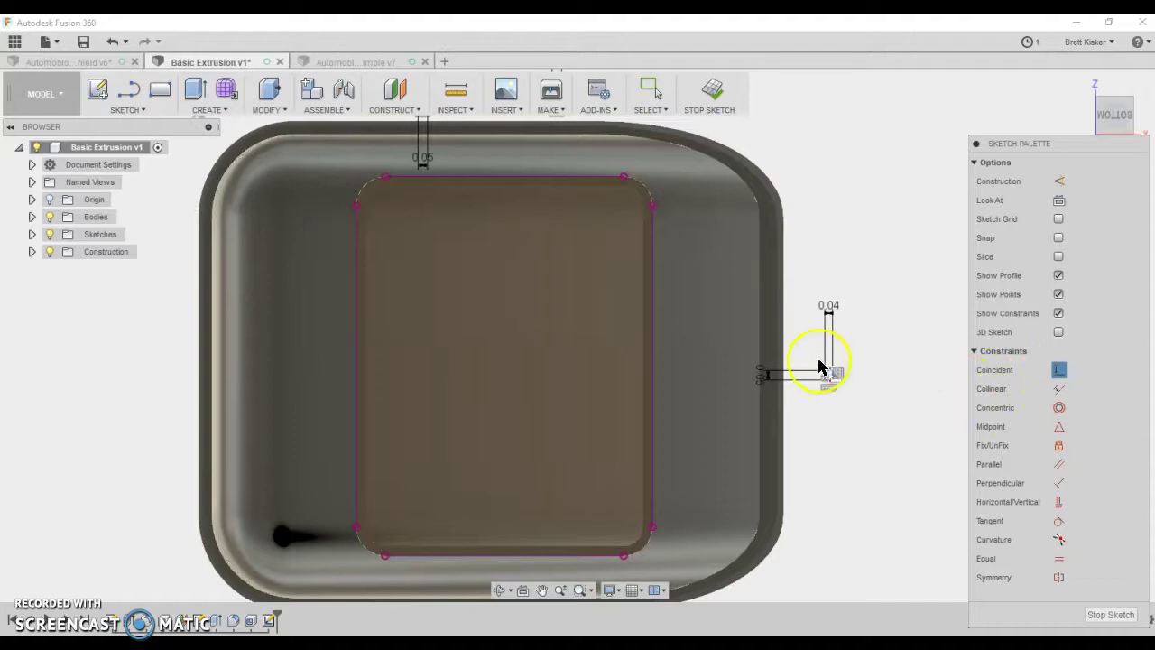
scroll(819, 366, "up", 5)
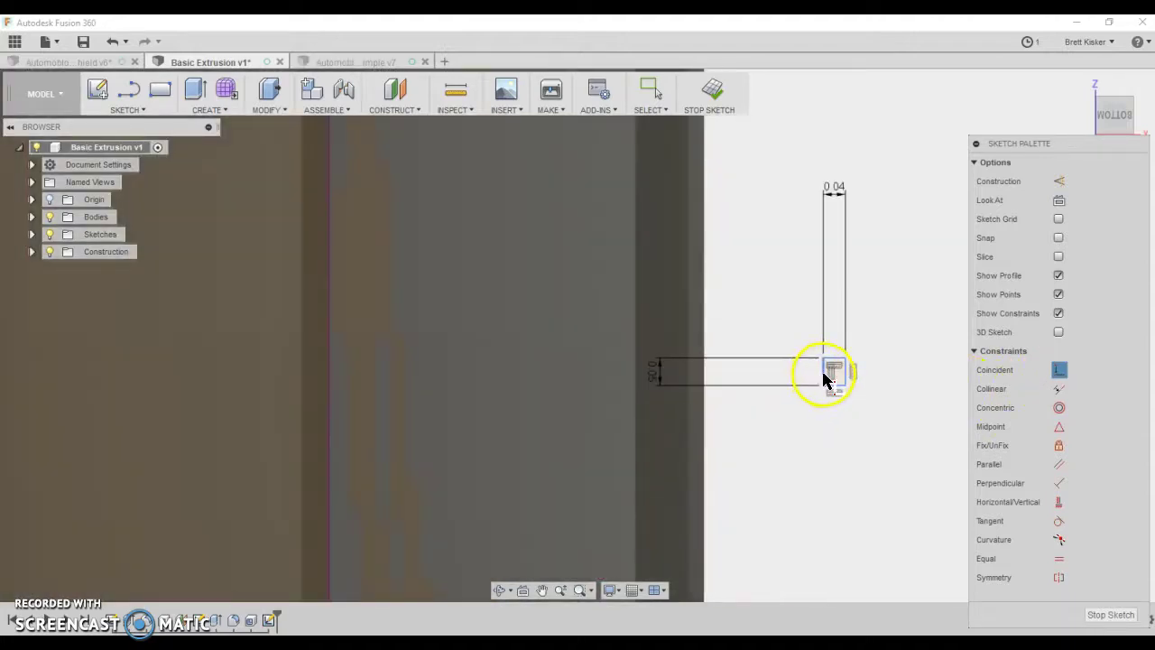
scroll(824, 370, "up", 3)
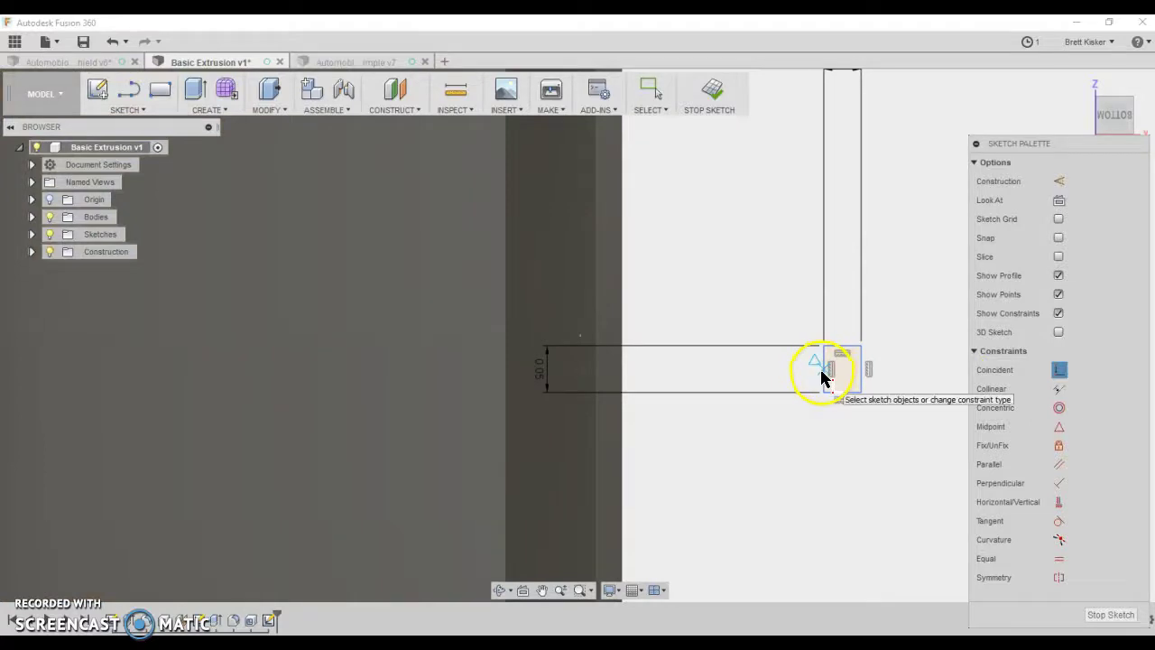
left_click(822, 374)
scroll(532, 392, "down", 3)
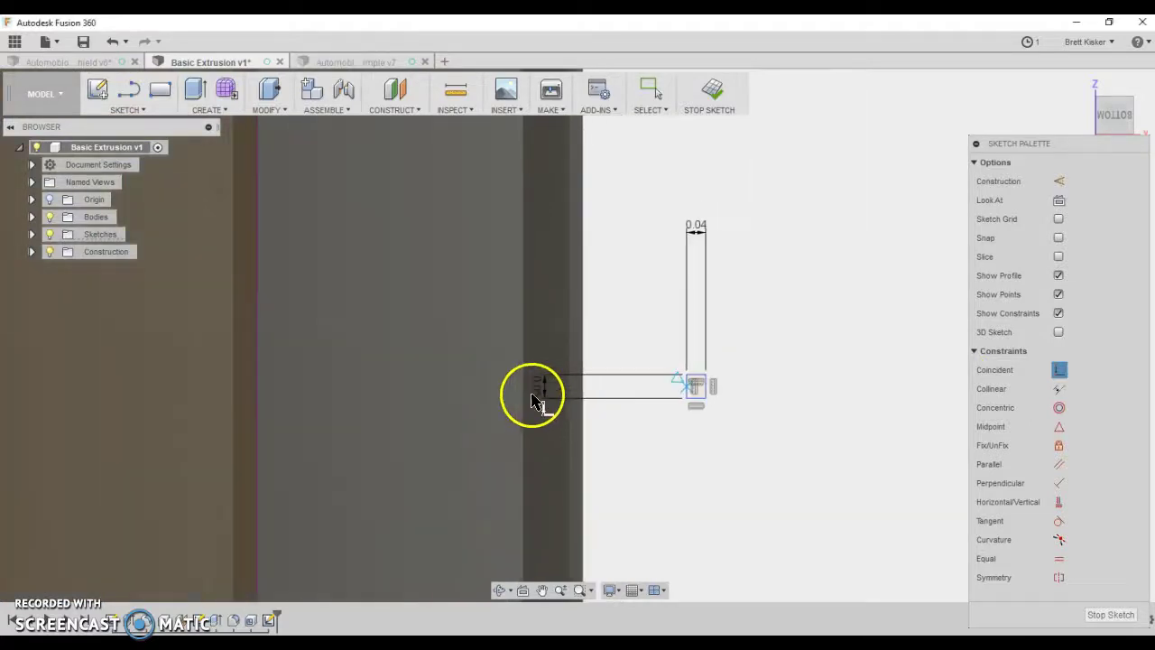
scroll(316, 388, "down", 3)
scroll(425, 357, "down", 4)
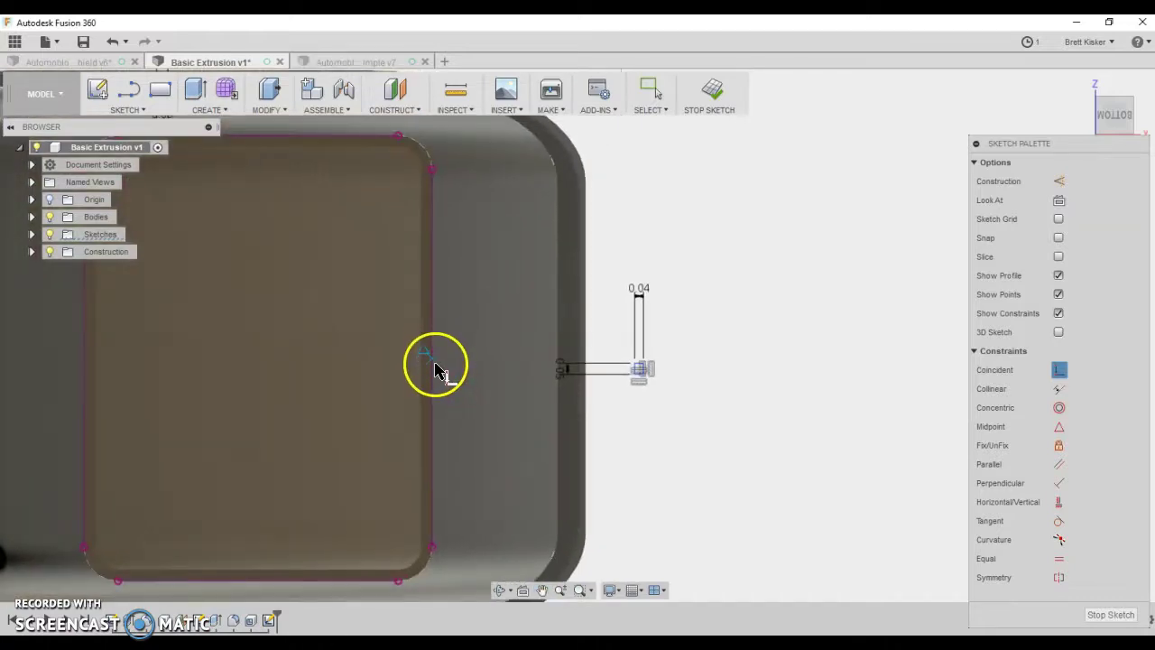
left_click(434, 370)
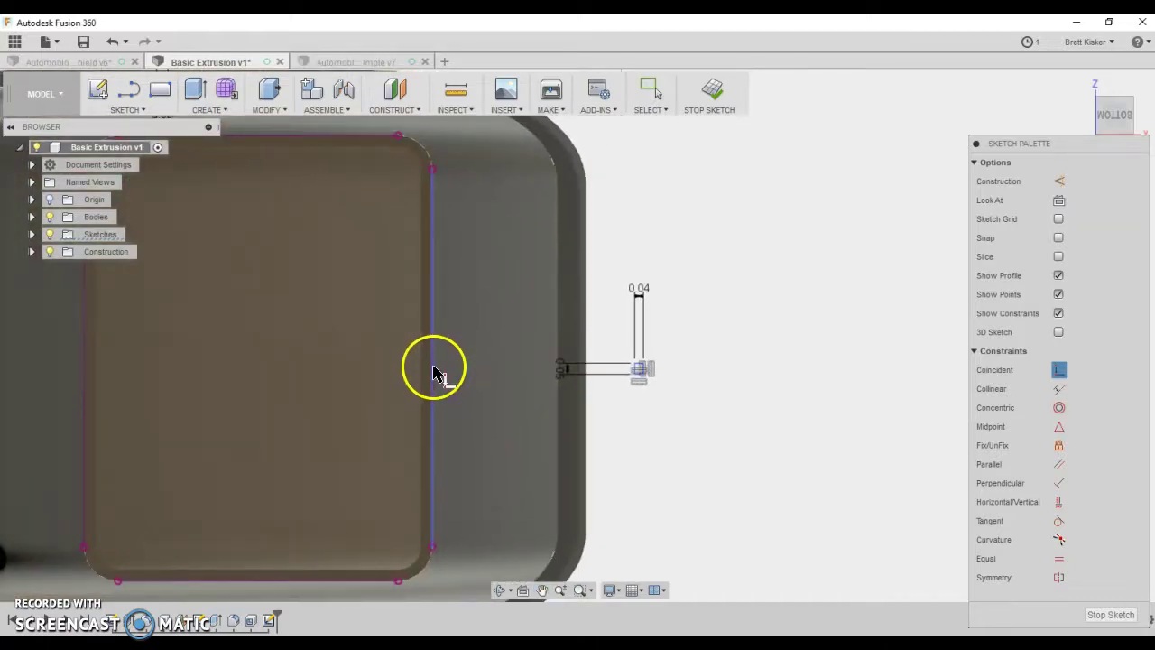
left_click(433, 366)
scroll(436, 368, "up", 4)
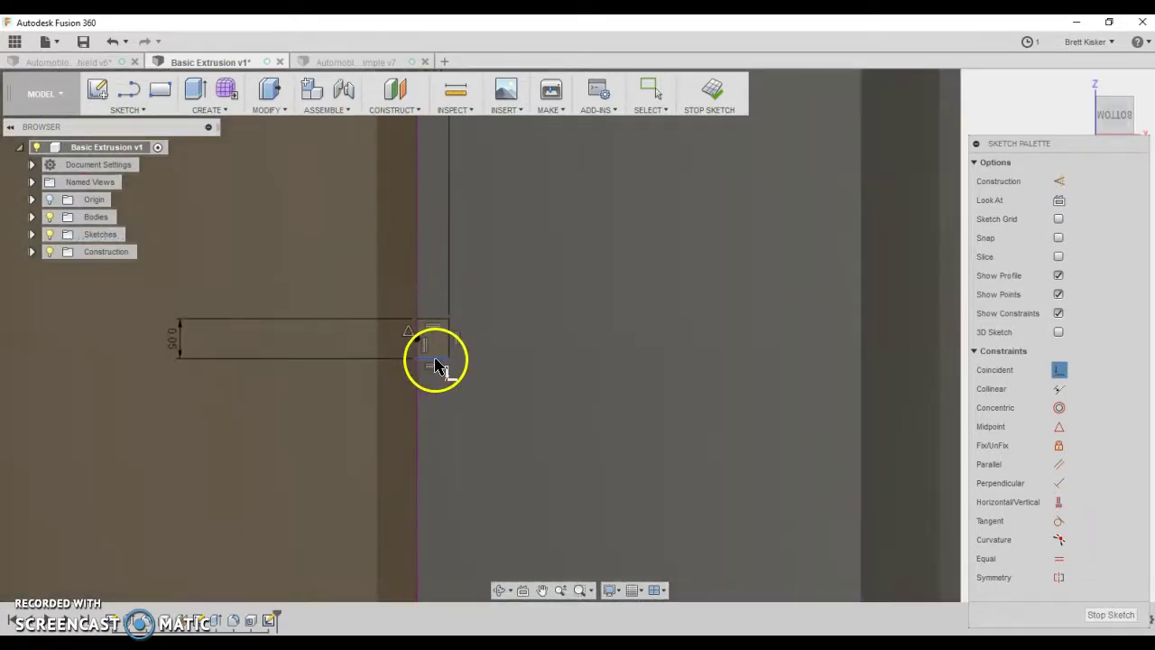
Try to apply a coincident constraint between the upper right tab rectangle's bottom edge and the opening's top edge.
scroll(442, 370, "down", 2)
middle_click_drag(442, 368, 702, 485)
scroll(469, 297, "down", 4)
middle_click_drag(470, 297, 540, 410)
scroll(468, 317, "up", 1)
middle_click_drag(468, 317, 490, 459)
scroll(486, 452, "down", 1)
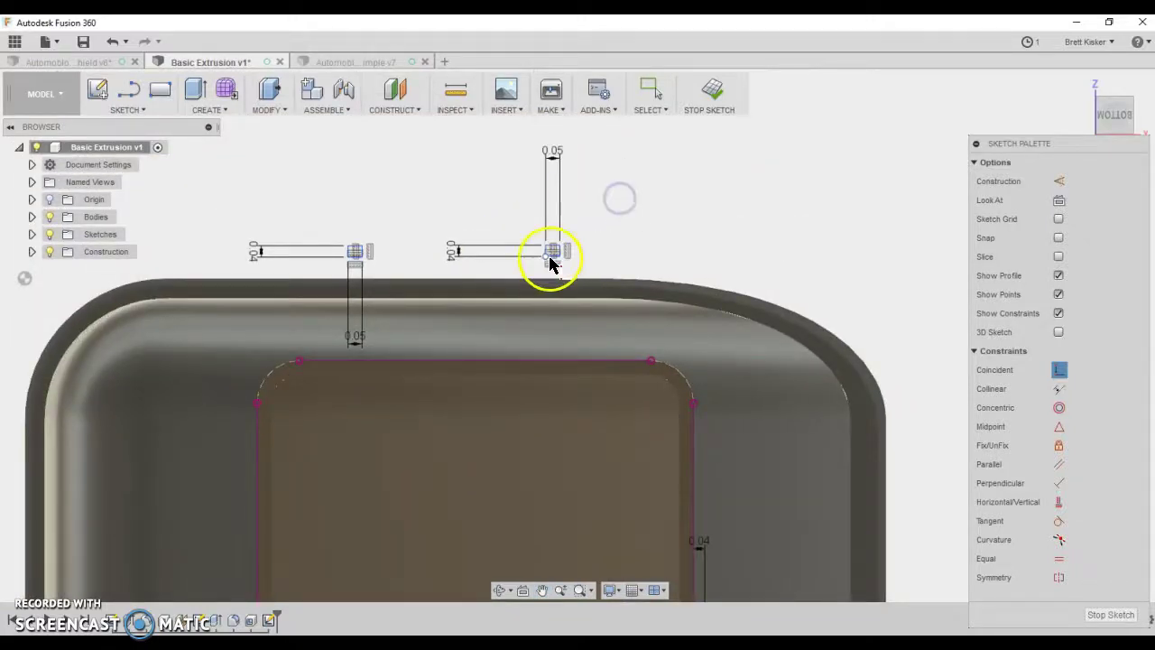
scroll(550, 262, "up", 3)
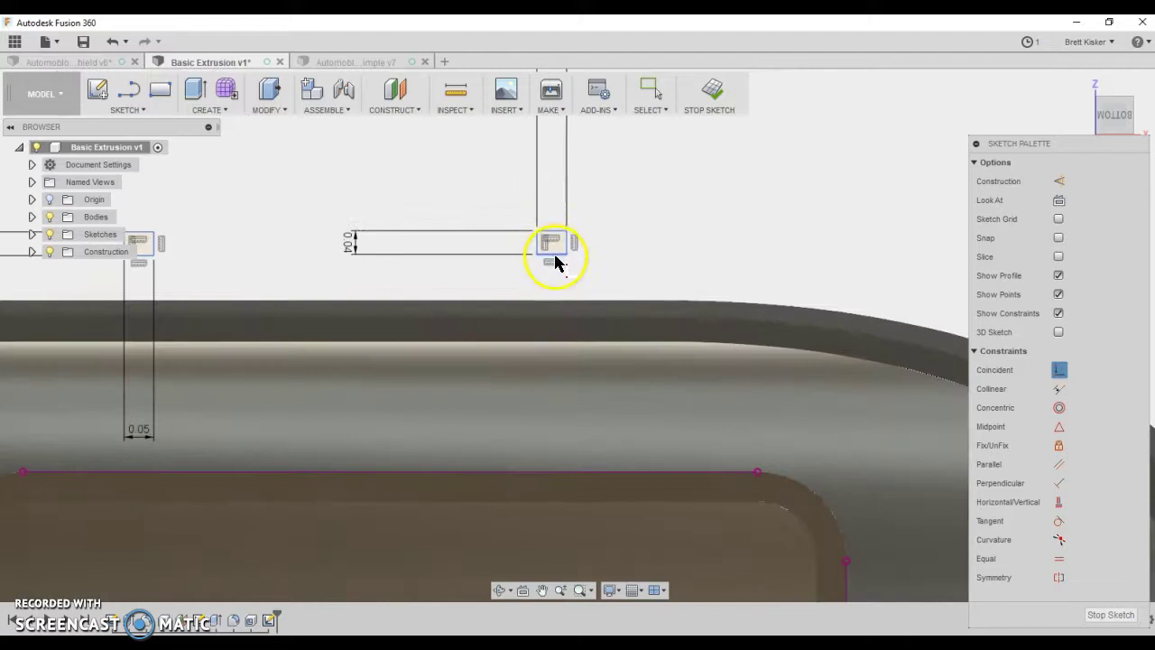
left_click(554, 255)
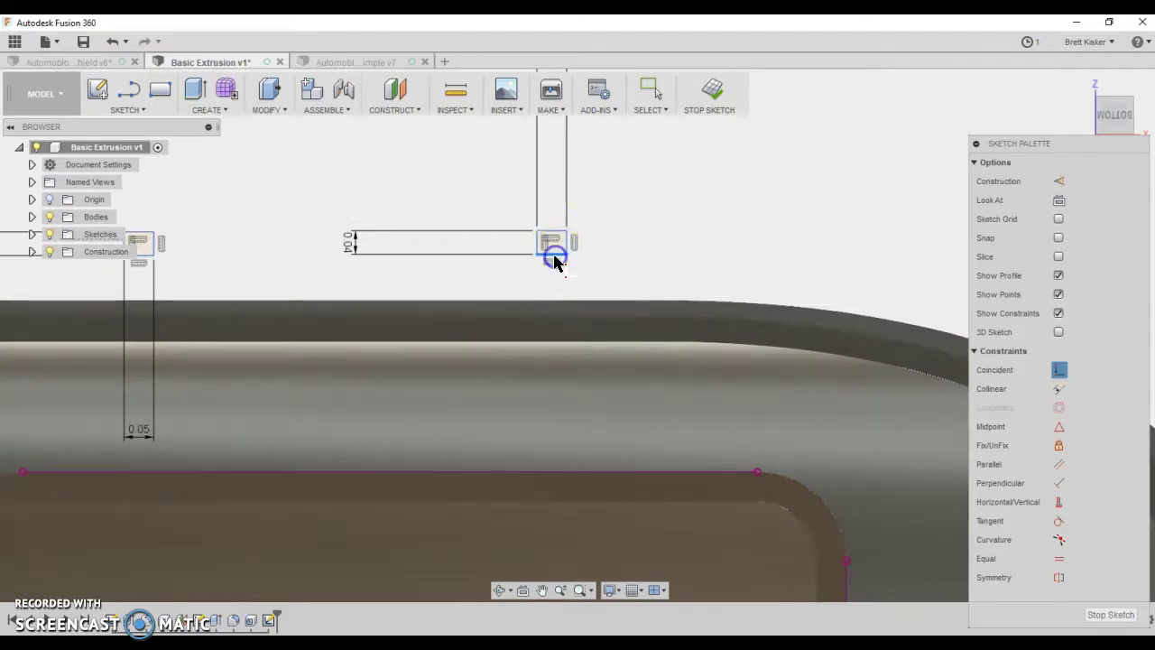
left_click(574, 472)
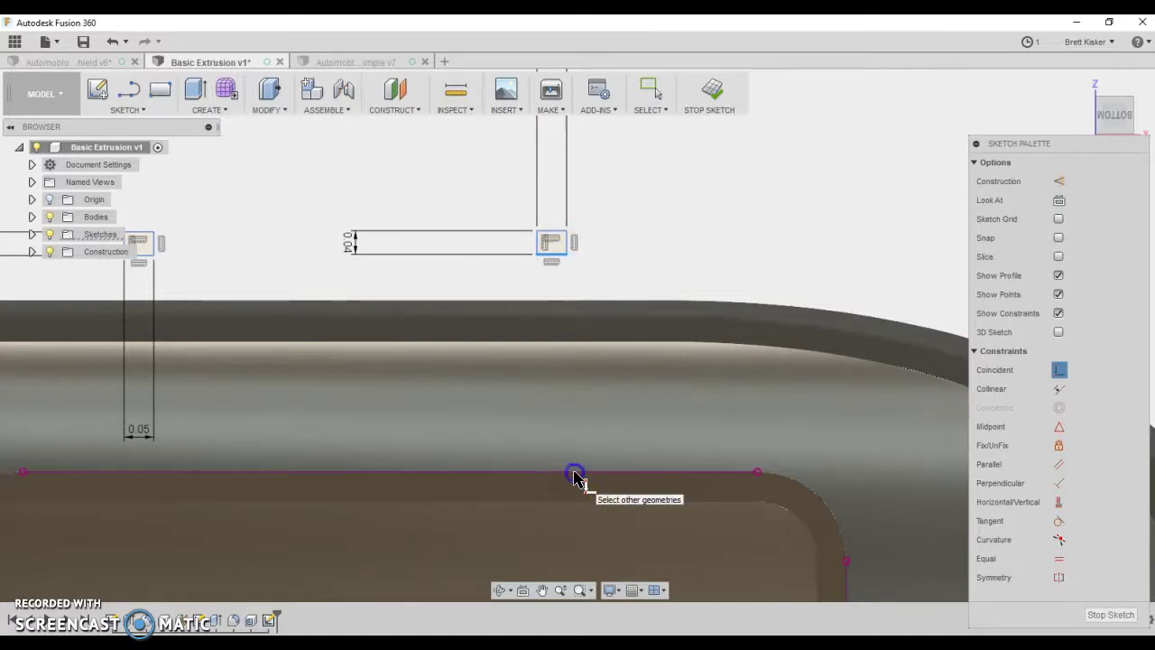
Make the bottom edges of both upper tab rectangles collinear with the opening's top edge.
left_click(1060, 390)
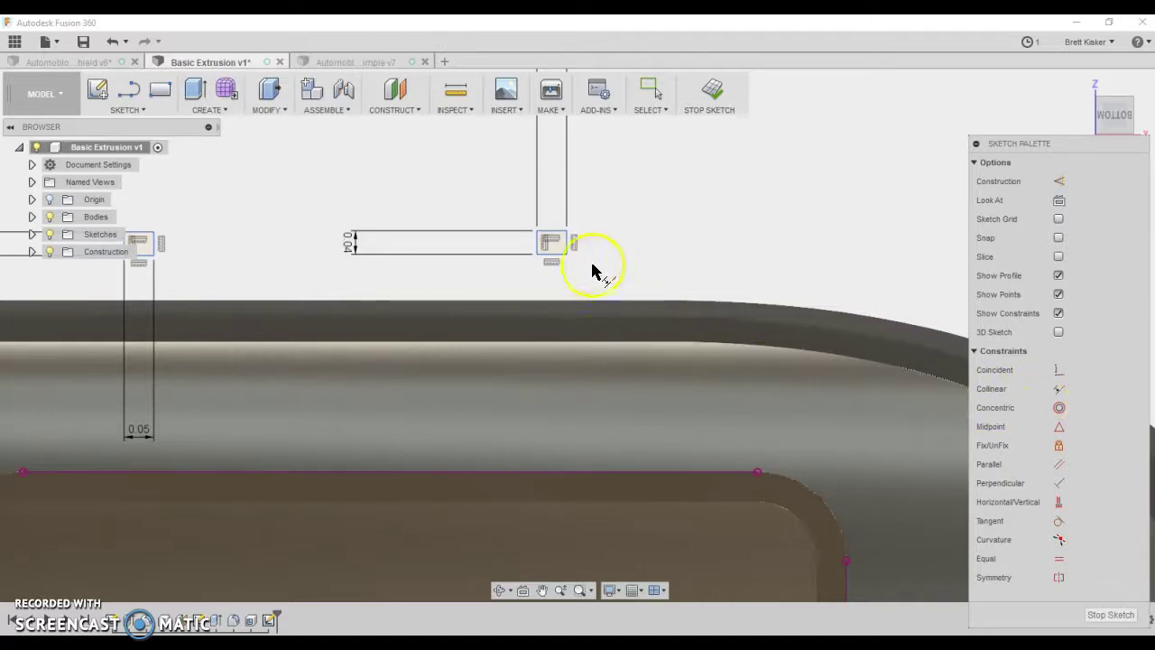
left_click(1057, 392)
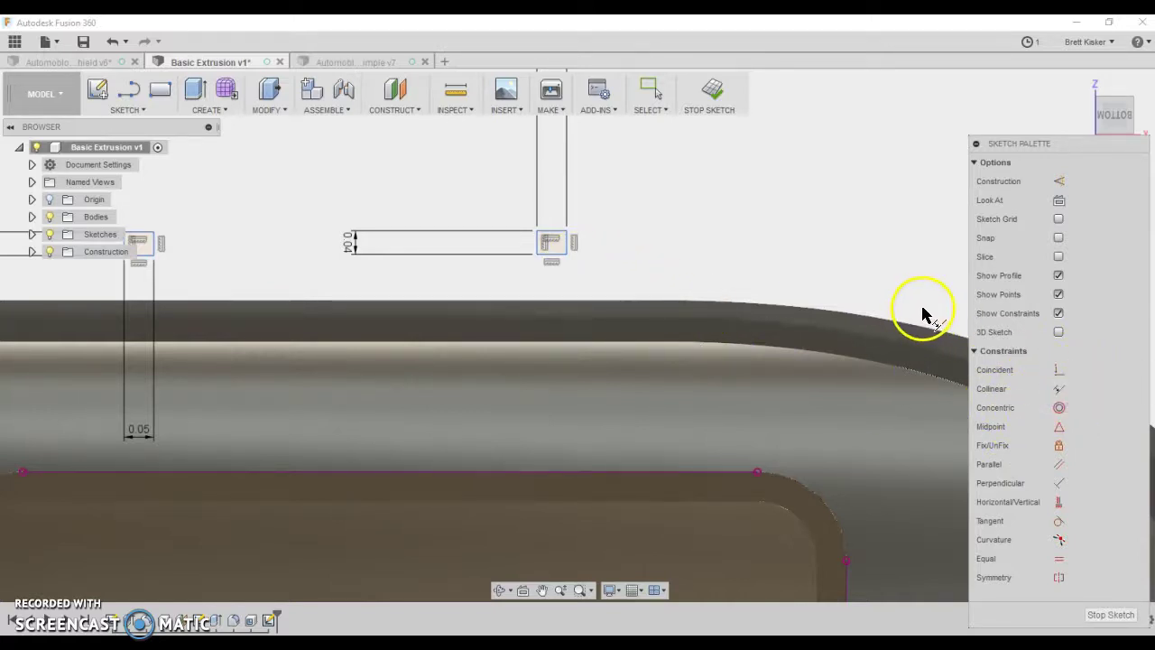
left_click(1055, 390)
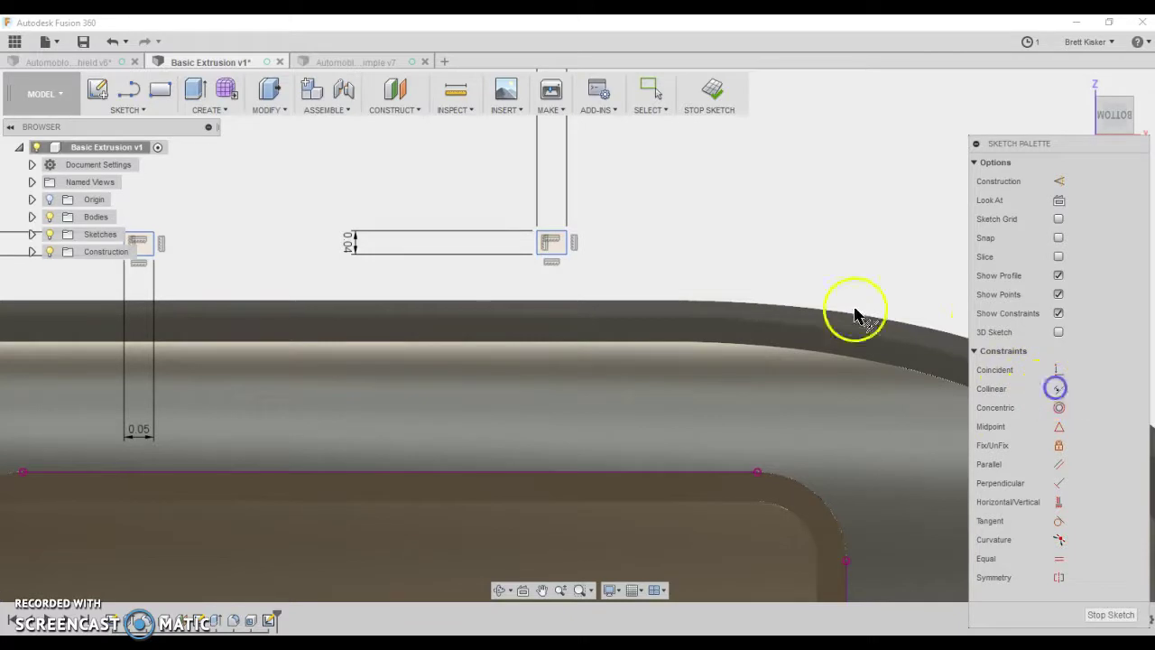
left_click(552, 259)
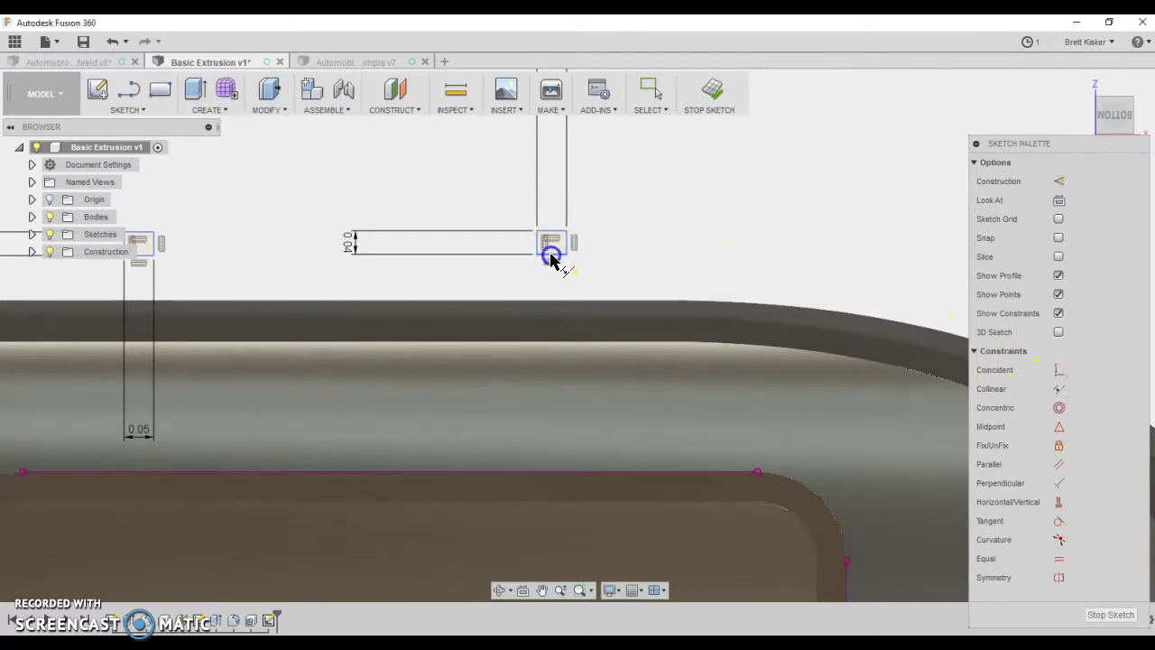
left_click(598, 472)
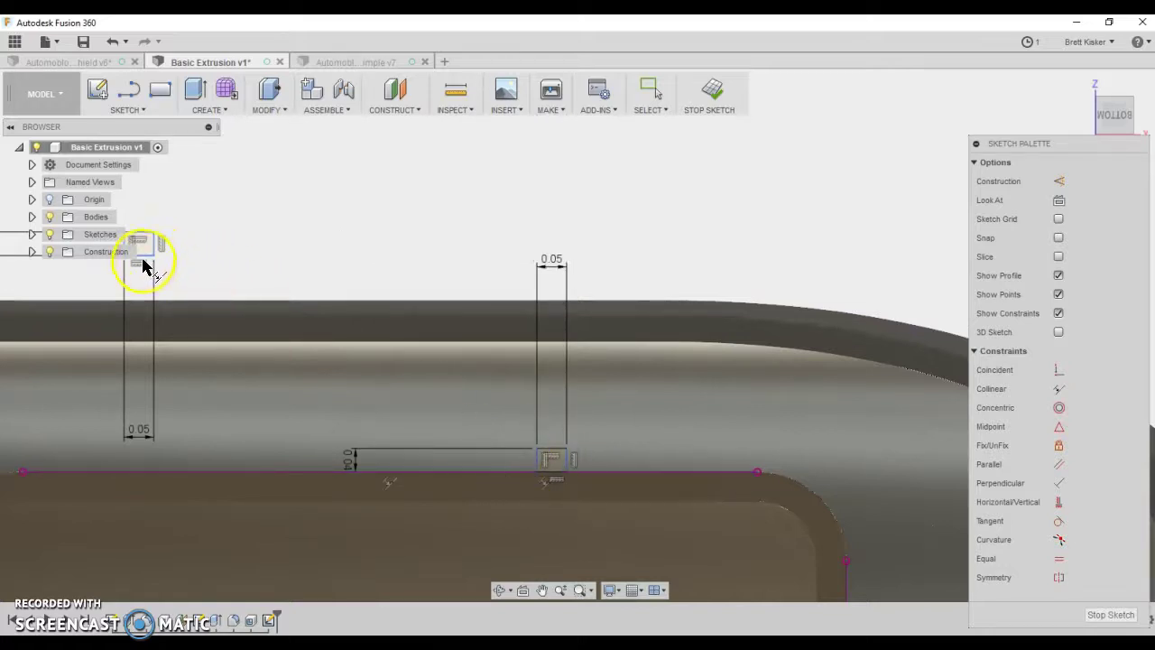
left_click(181, 473)
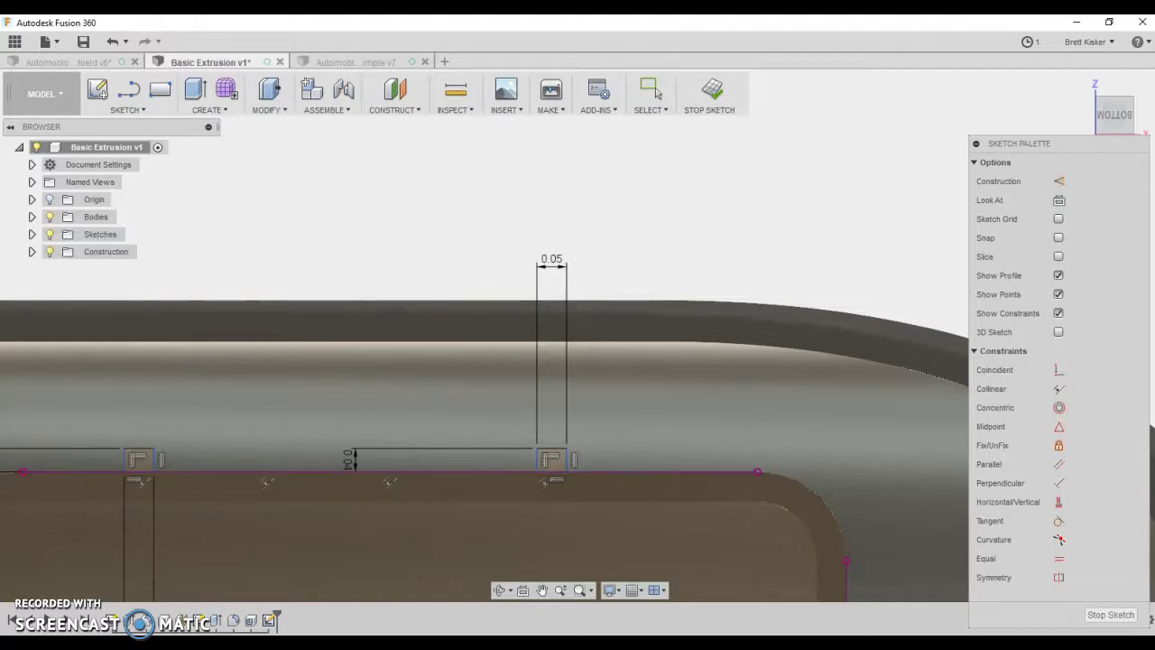
middle_click_drag(287, 446, 329, 199)
scroll(354, 314, "down", 3)
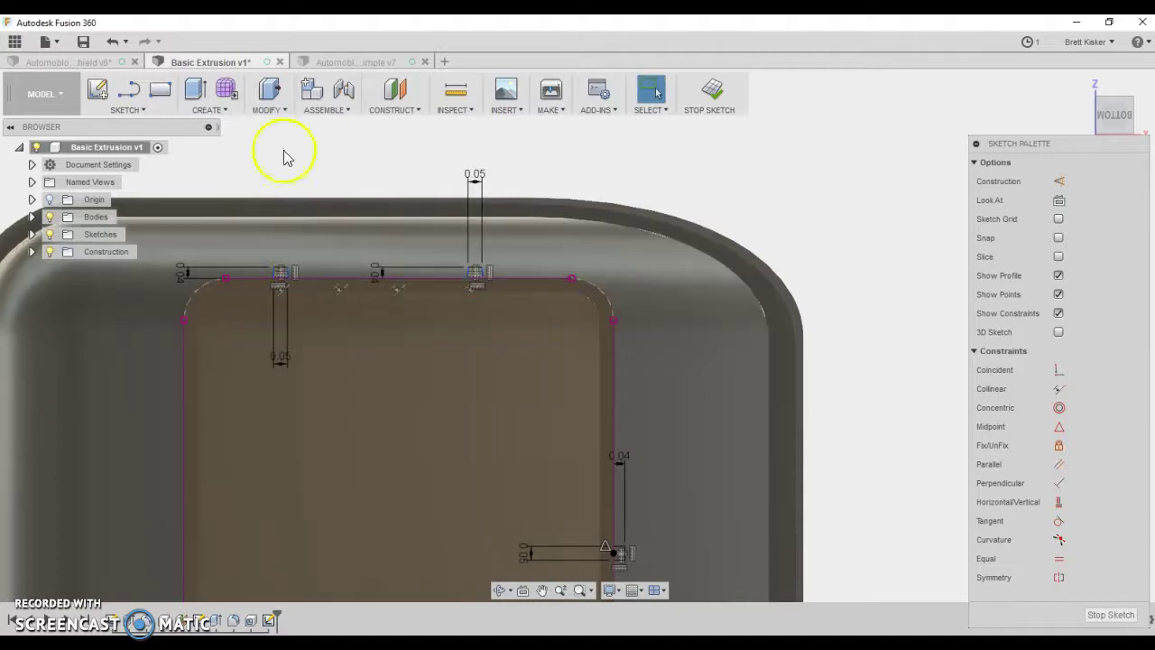
Check the upper tabs' horizontal position dimensions in the Automoblox part drawing in Acrobat Reader and return to Fusion 360.
scroll(492, 279, "up", 2)
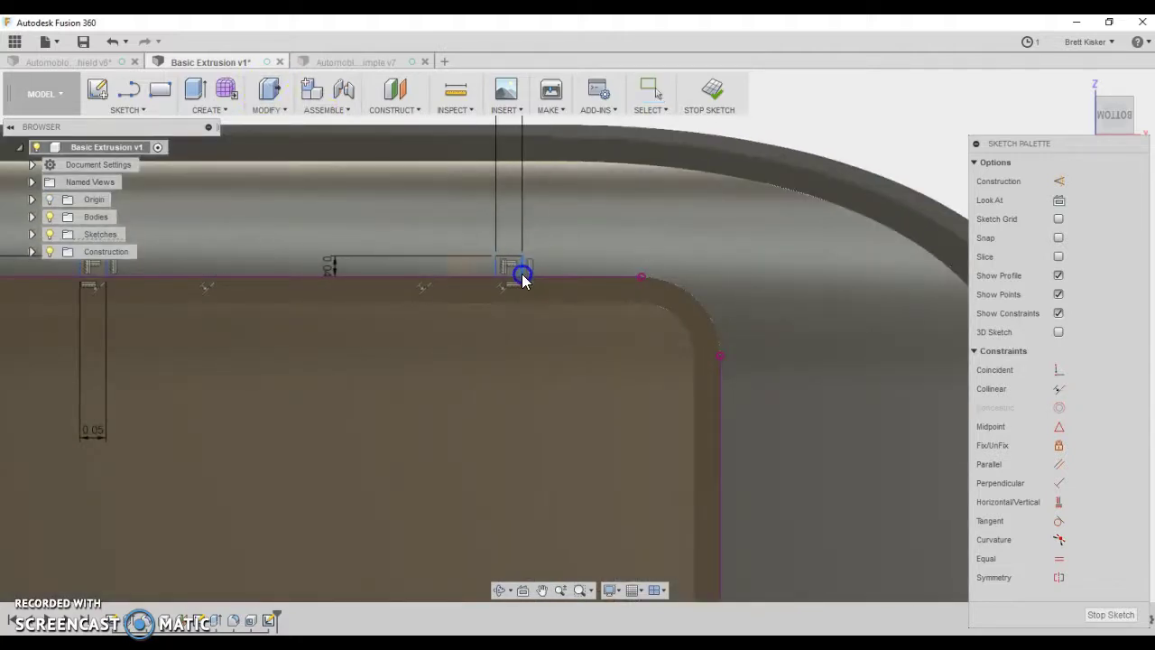
left_click(529, 338)
scroll(524, 360, "down", 2)
middle_click_drag(524, 379, 501, 307)
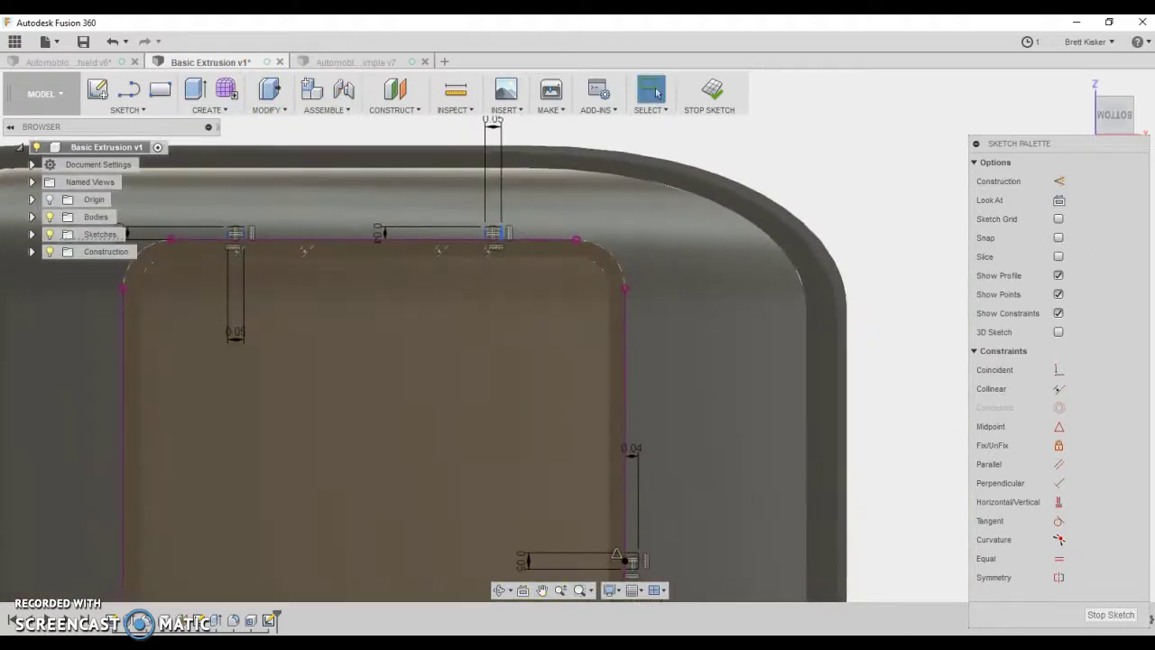
key("alt+Tab")
scroll(490, 332, "up", 3)
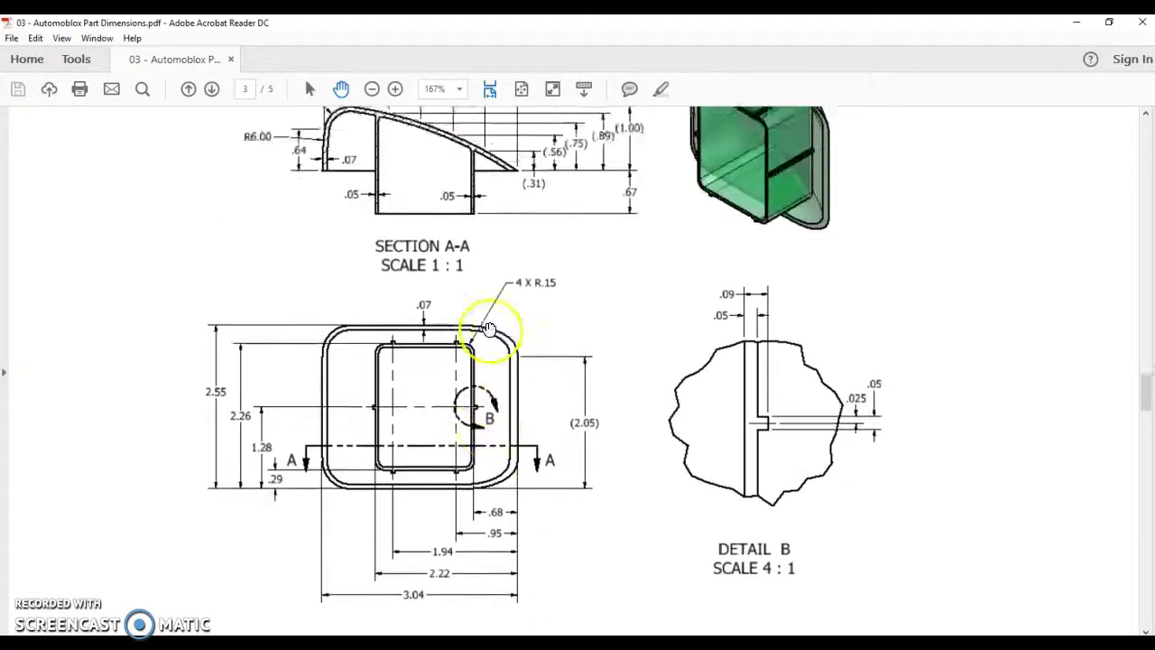
scroll(490, 338, "down", 2)
scroll(460, 438, "up", 3, "ctrl")
scroll(464, 433, "down", 3, "ctrl")
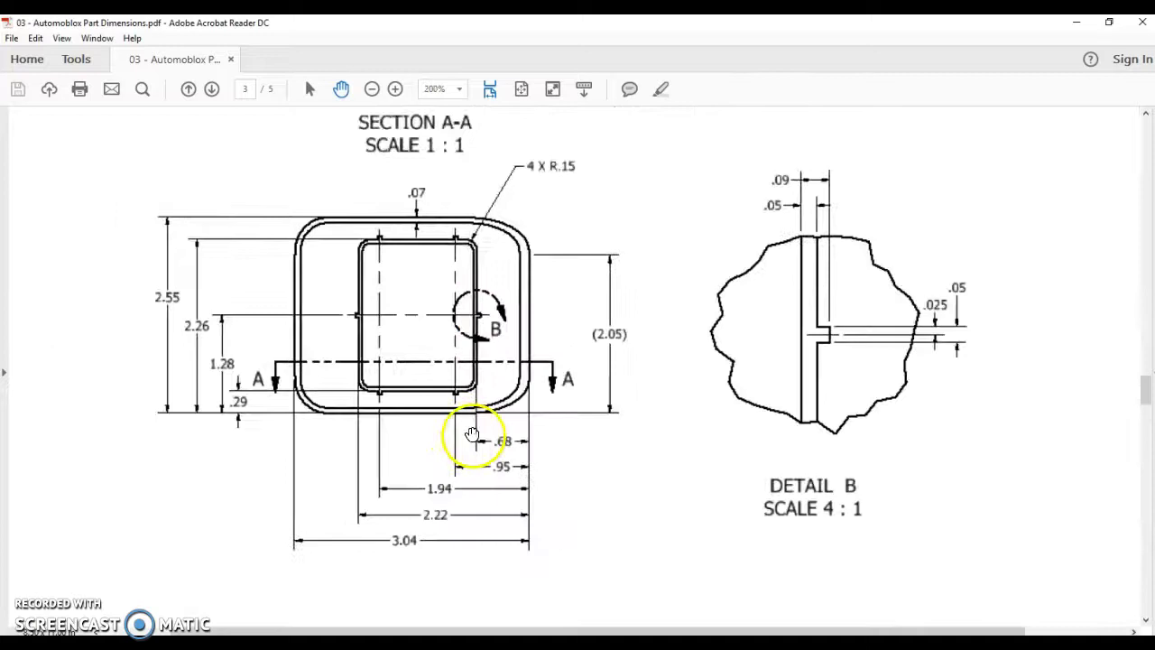
scroll(471, 443, "up", 1, "ctrl")
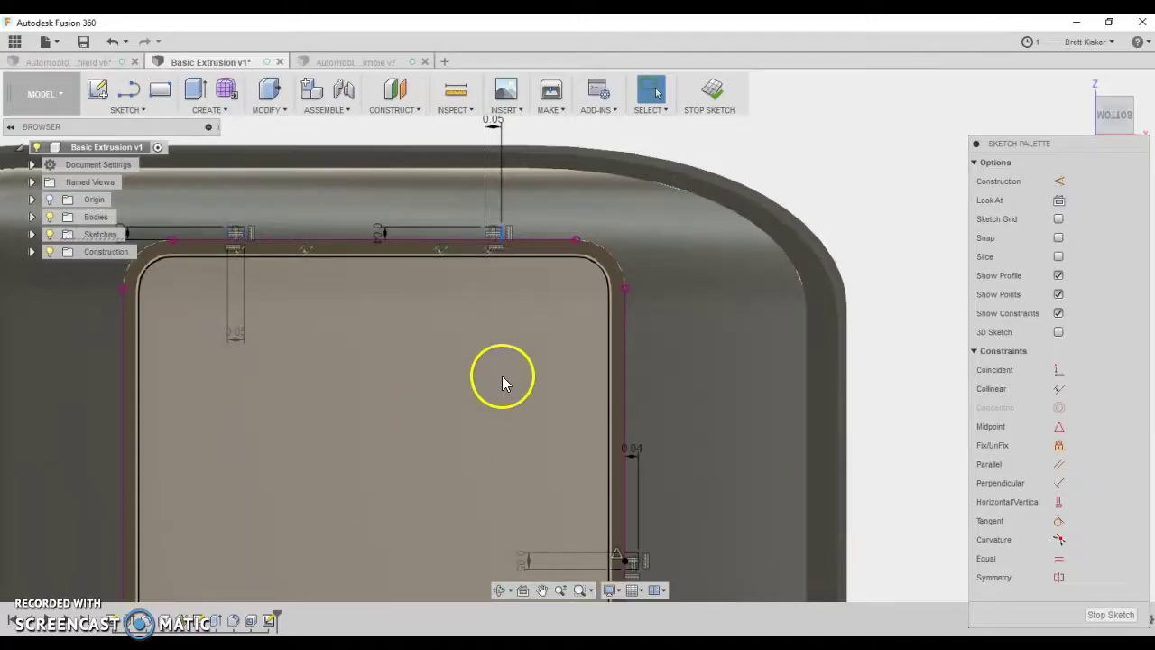
Try to dimension the upper right tab rectangle's top edge from the part's outer right edge.
scroll(501, 376, "down", 2)
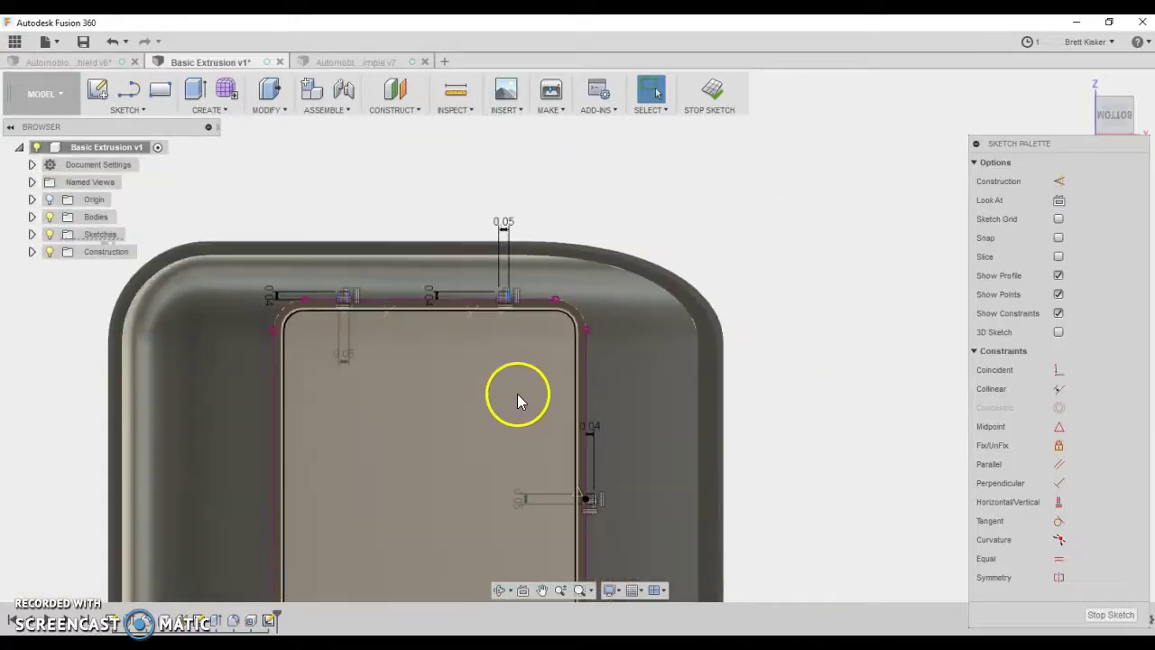
scroll(517, 393, "up", 2)
mouse_move(516, 386)
middle_mouse_down()
mouse_move(479, 343)
mouse_move(450, 363)
middle_mouse_up()
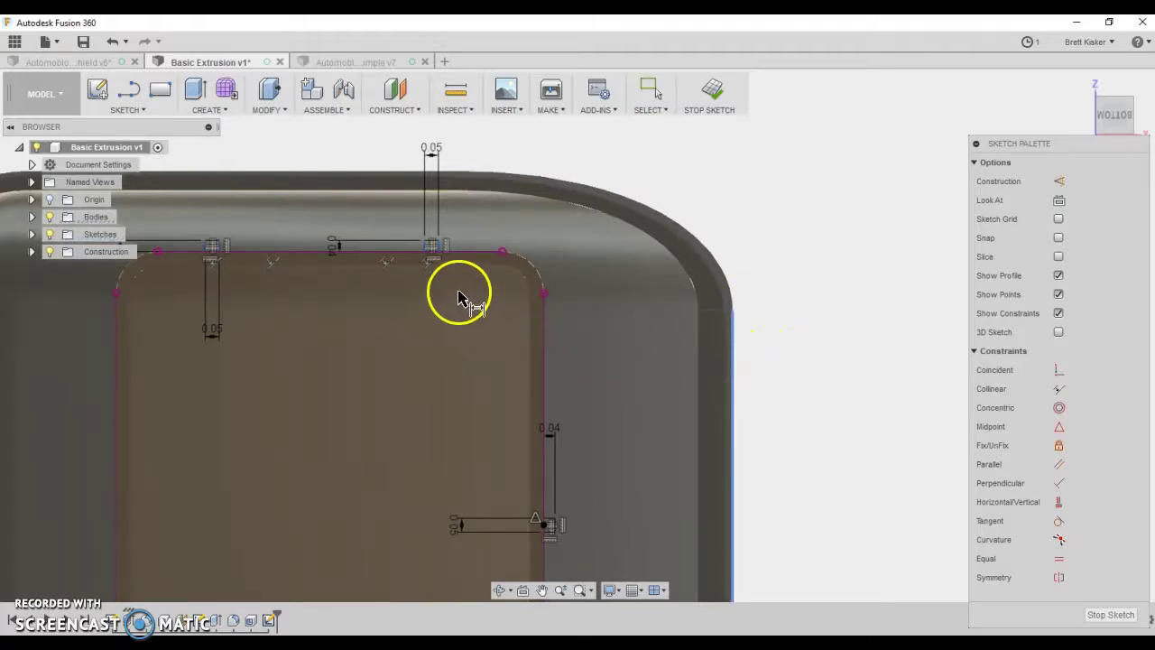
scroll(451, 287, "down", 1)
scroll(449, 276, "up", 6)
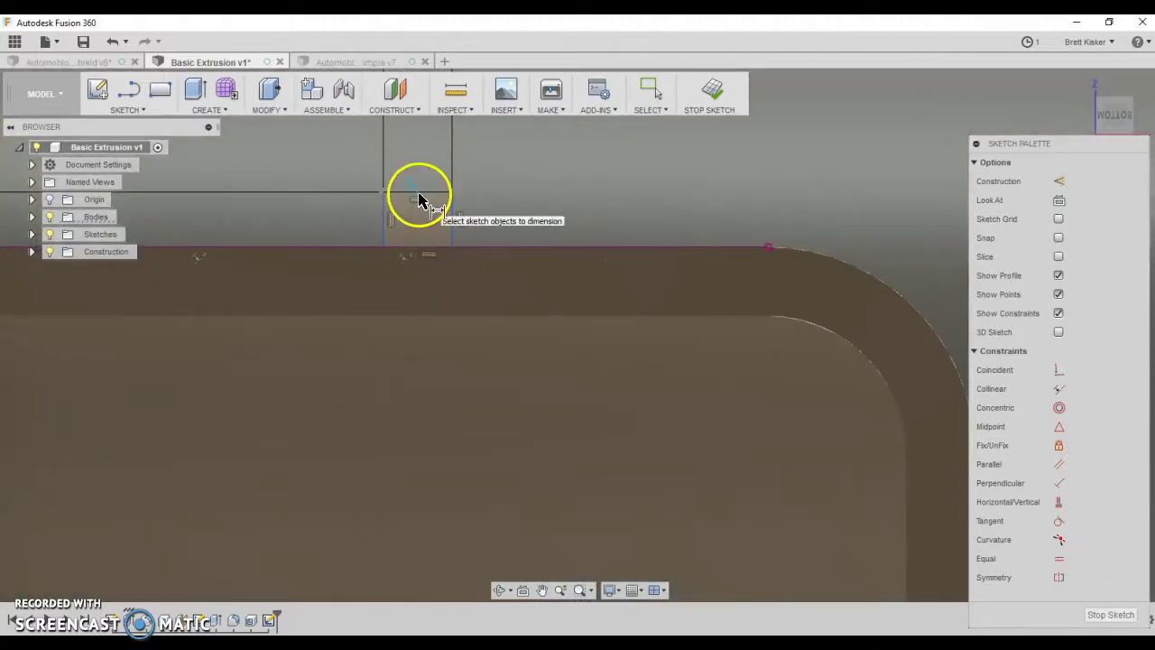
left_click(416, 199)
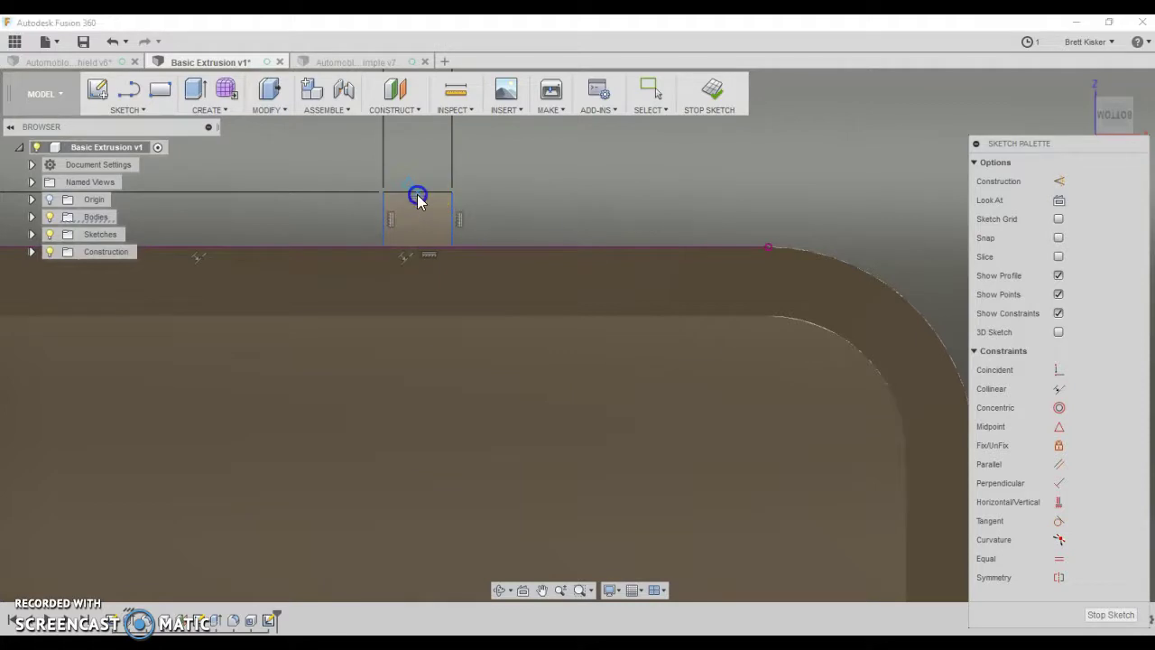
left_click(416, 194)
left_click(639, 332)
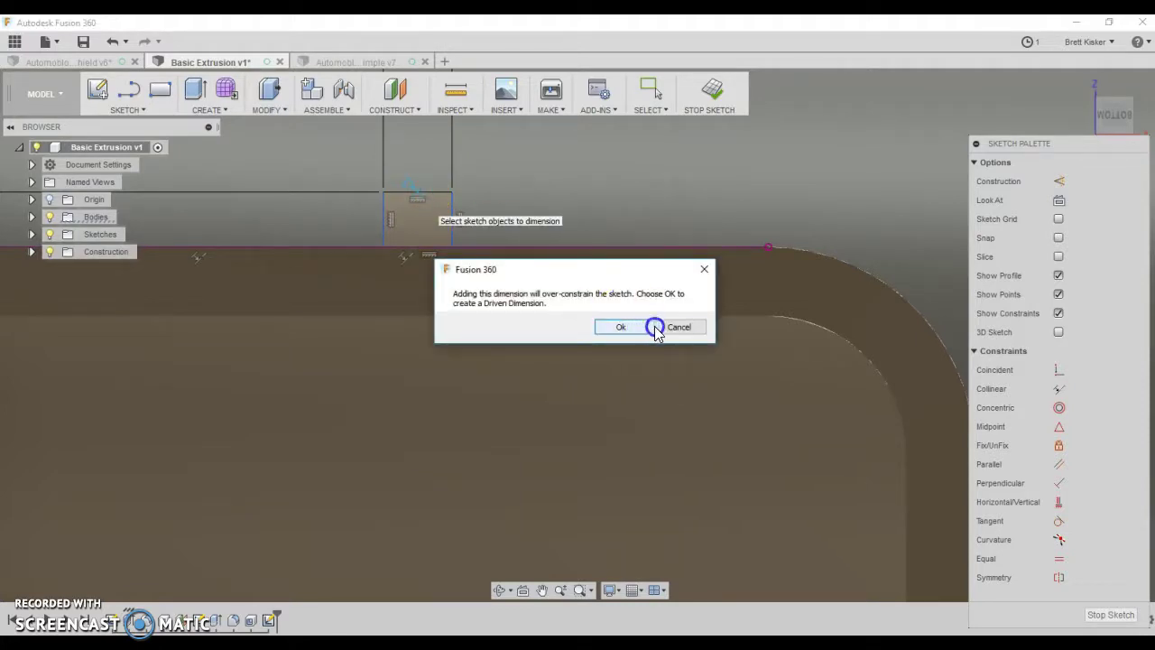
Dimension the midpoint of the upper right tab rectangle's top edge 0.95 in from the part's outer right edge.
scroll(506, 343, "down", 5)
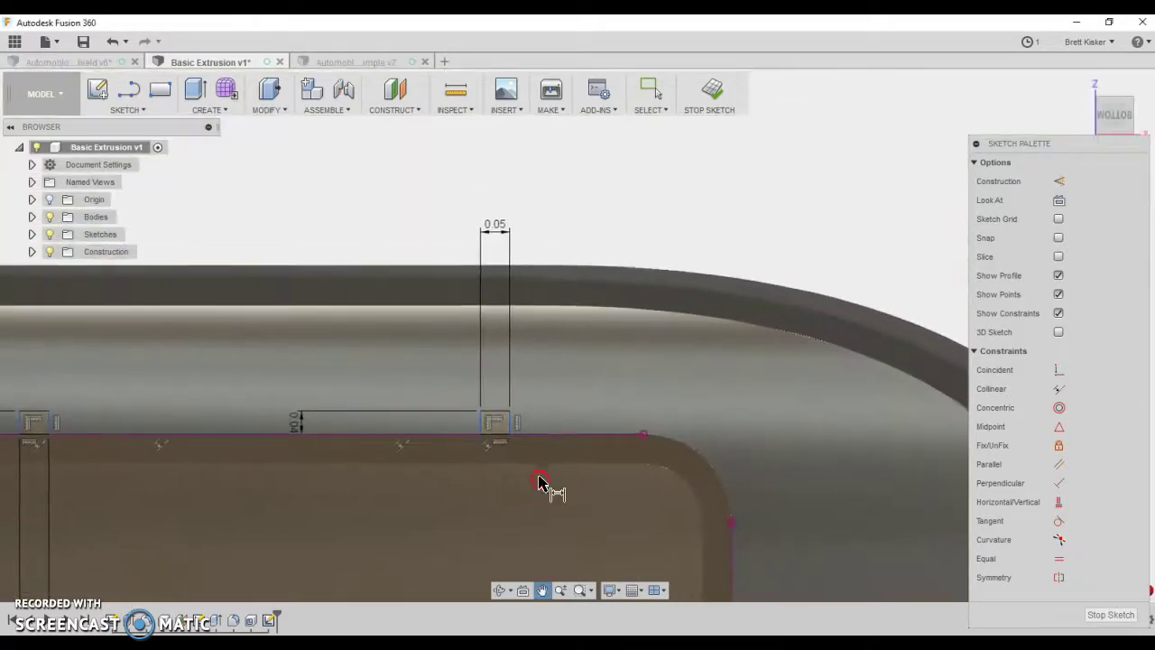
mouse_move(509, 415)
left_mouse_down()
mouse_move(641, 418)
mouse_move(515, 430)
mouse_move(554, 426)
left_mouse_up()
left_click(609, 251)
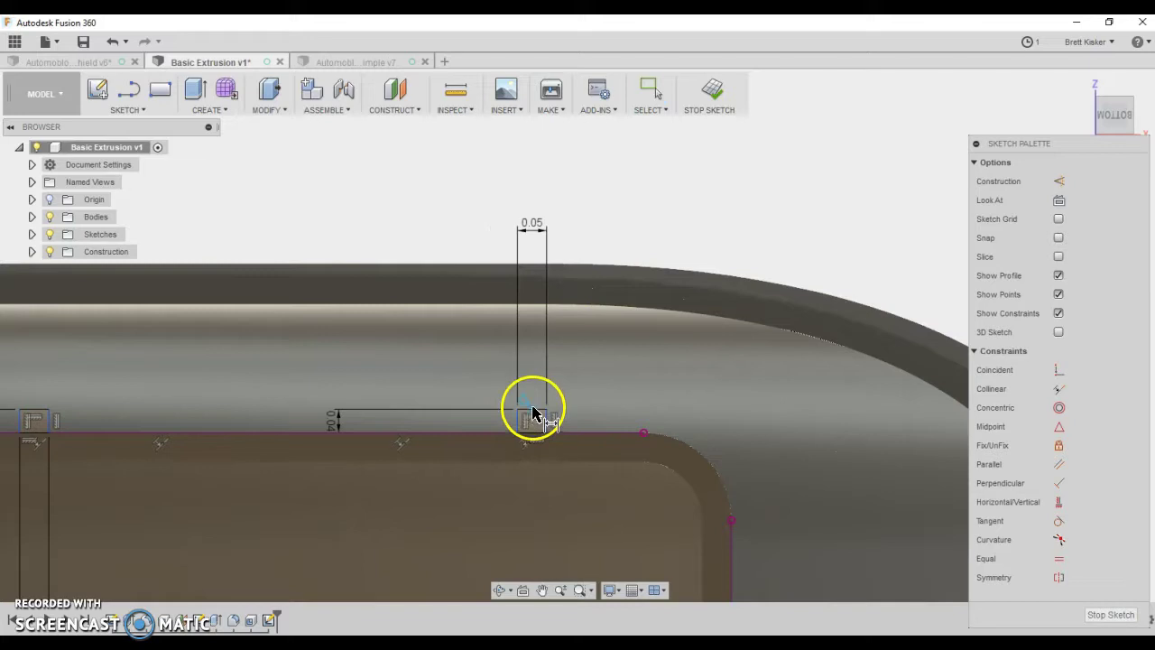
middle_click_drag(717, 433, 373, 207)
left_click(790, 446)
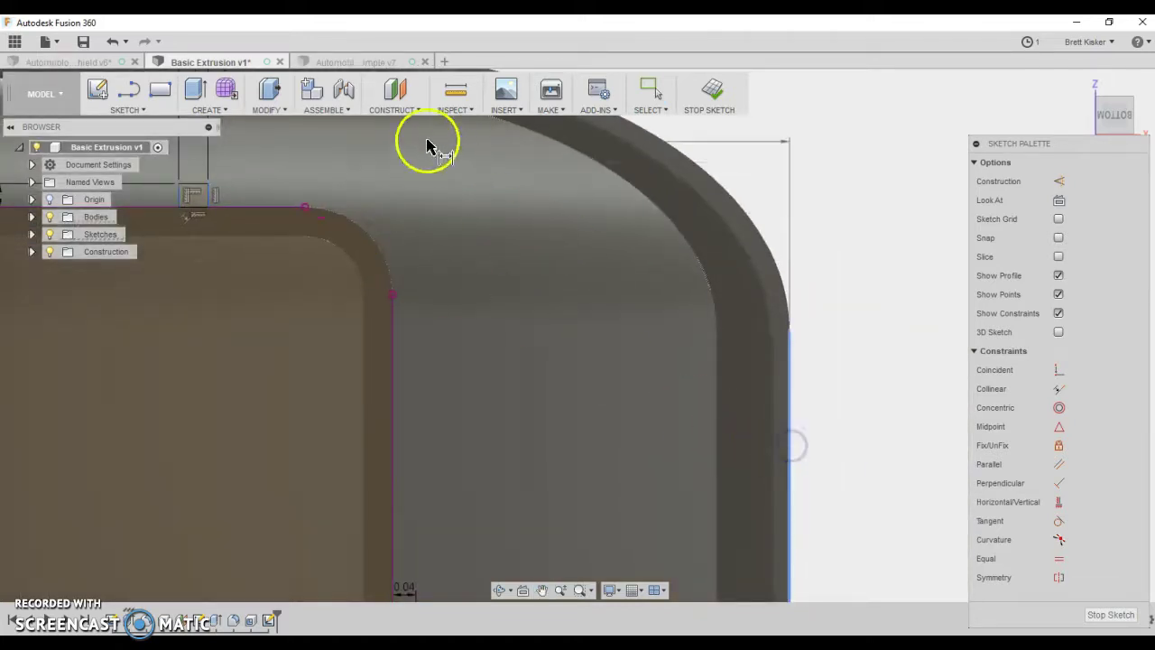
middle_click_drag(437, 151, 509, 412)
double_click(499, 207)
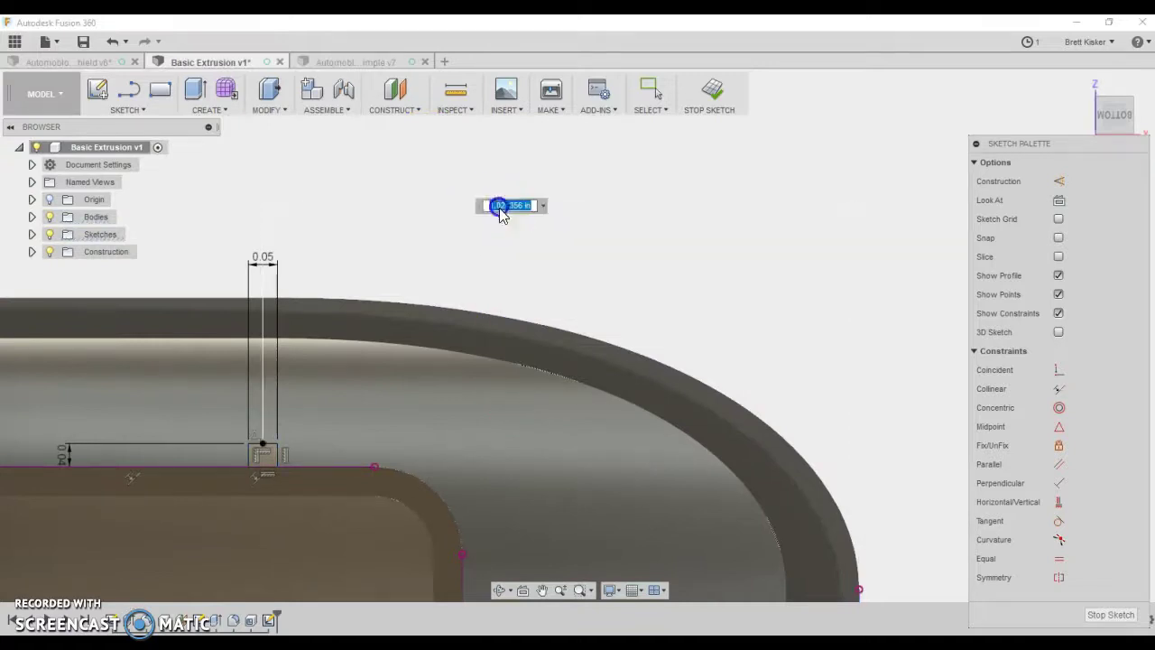
key("Return")
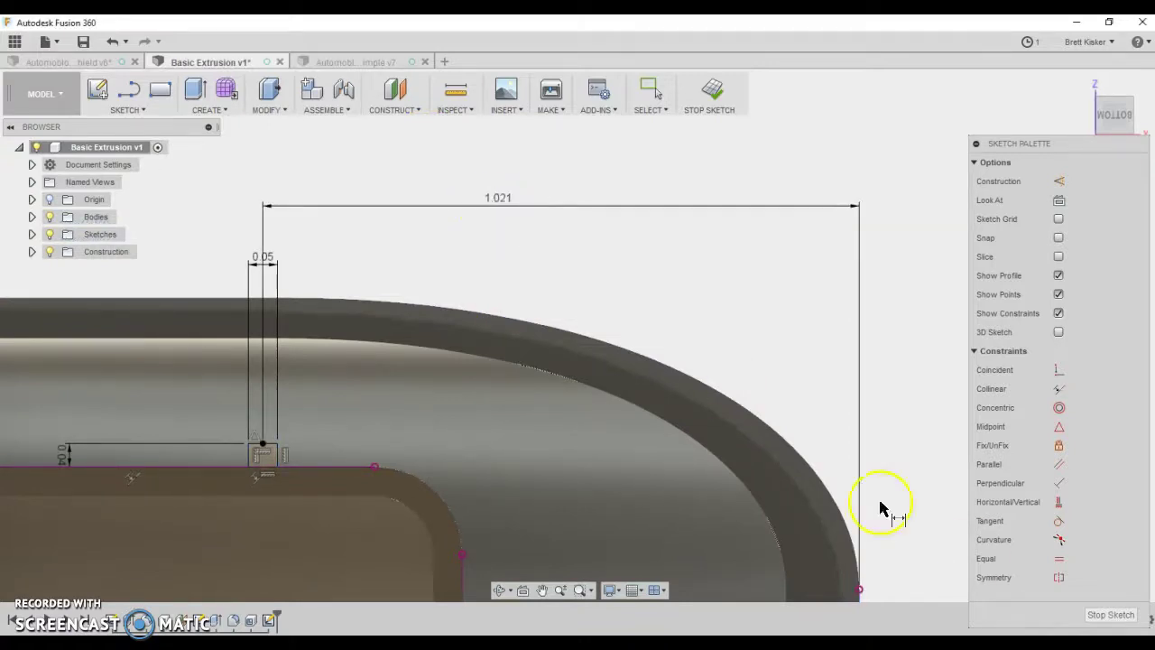
double_click(505, 207)
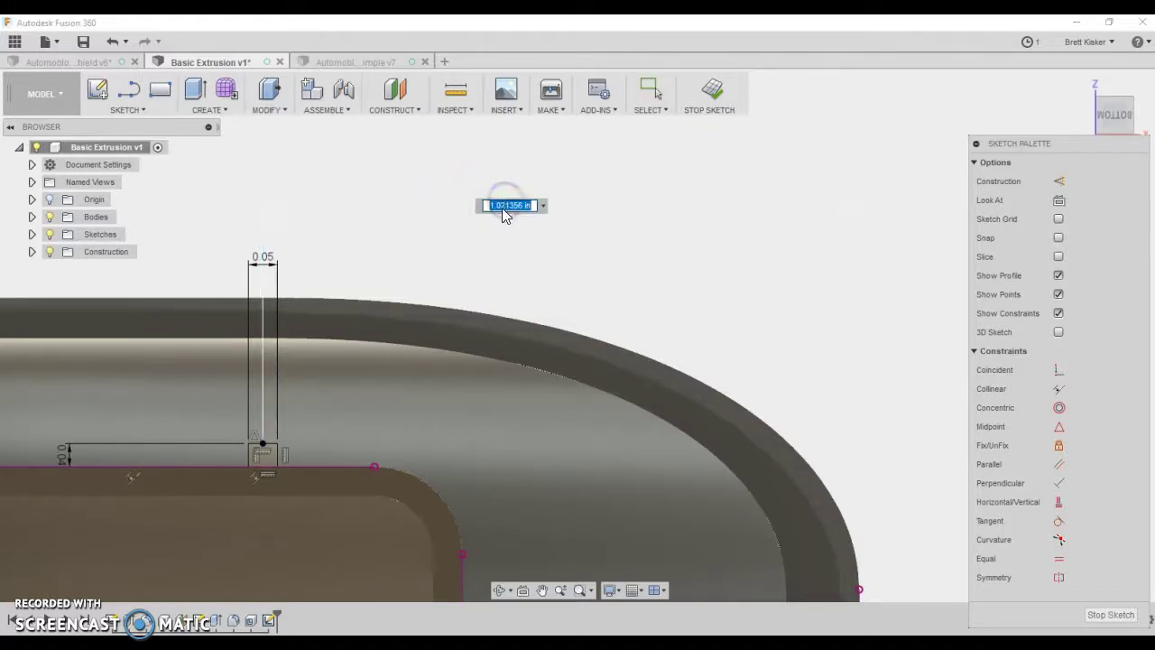
key("Return")
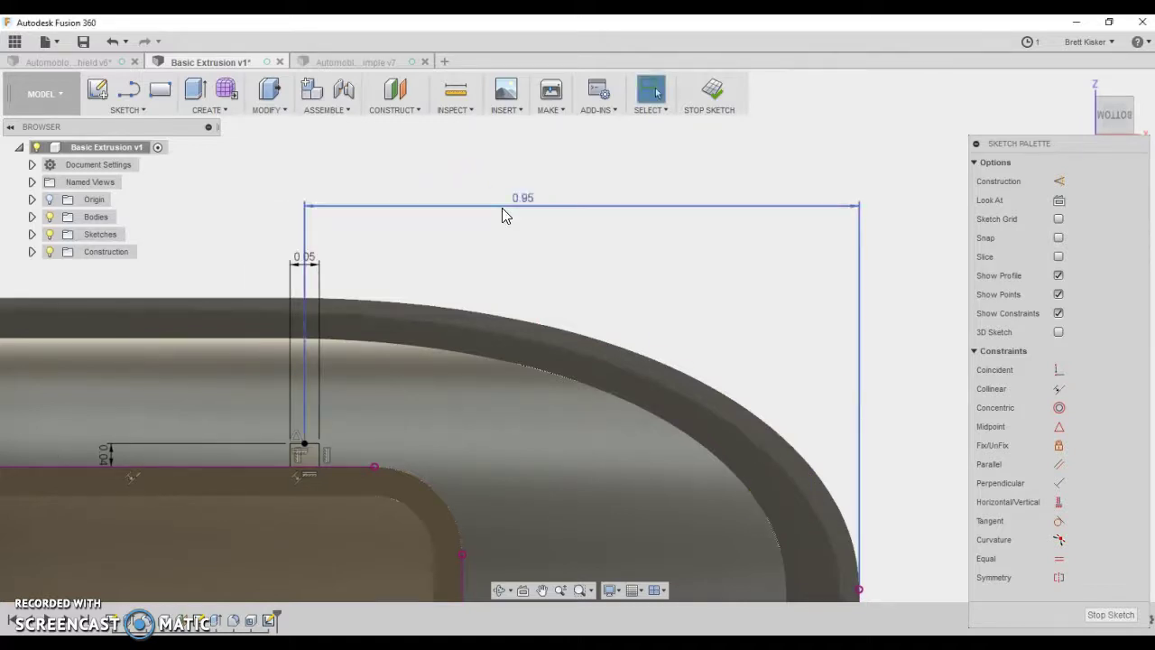
Check the part drawing and dimension the midpoint of the upper left tab's top edge 1.94 in from the part's outer right edge.
left_click(382, 289)
scroll(400, 303, "down", 2)
scroll(399, 303, "down", 1)
middle_click_drag(408, 293, 567, 255)
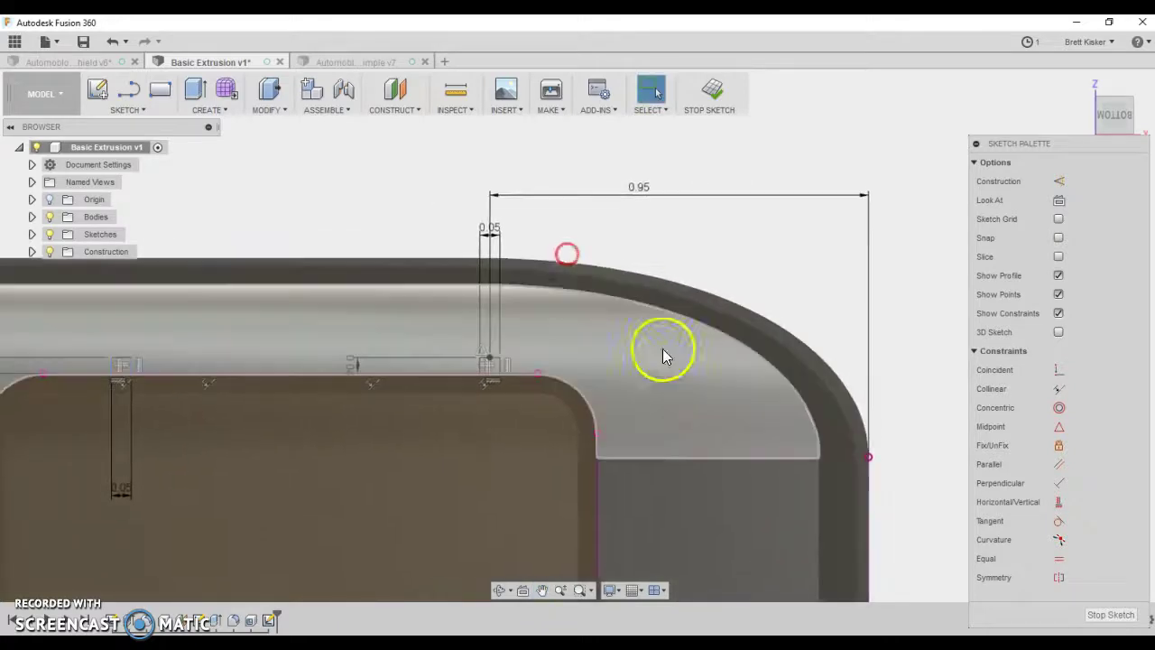
left_click(544, 640)
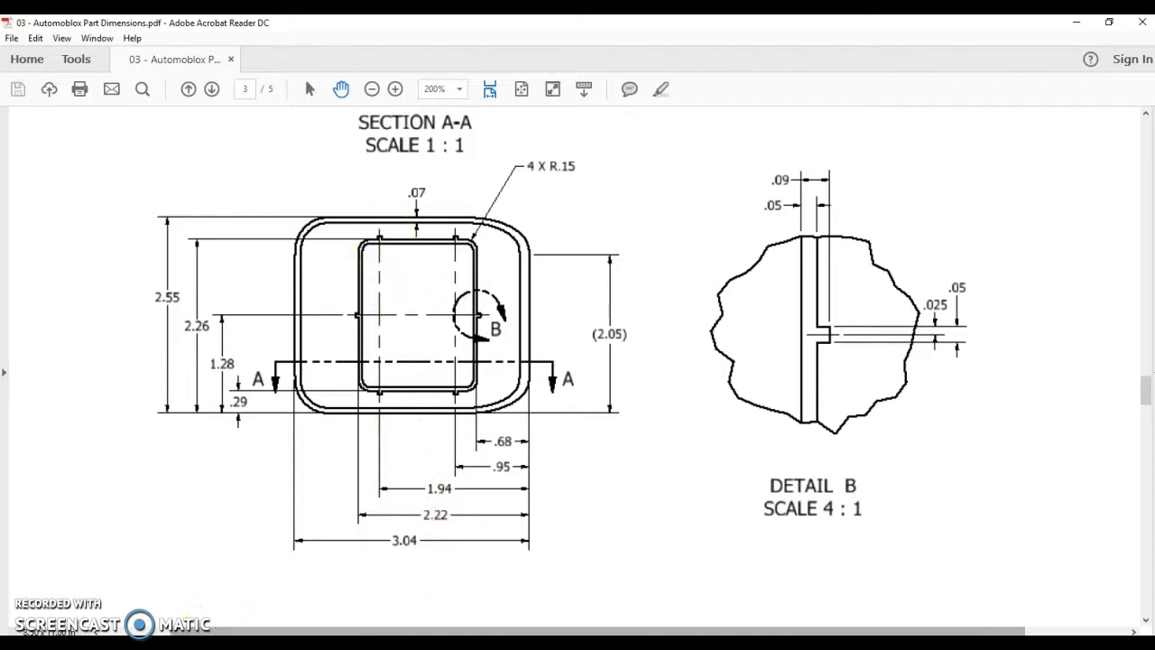
left_click(219, 640)
scroll(258, 411, "down", 2)
scroll(259, 415, "up", 6)
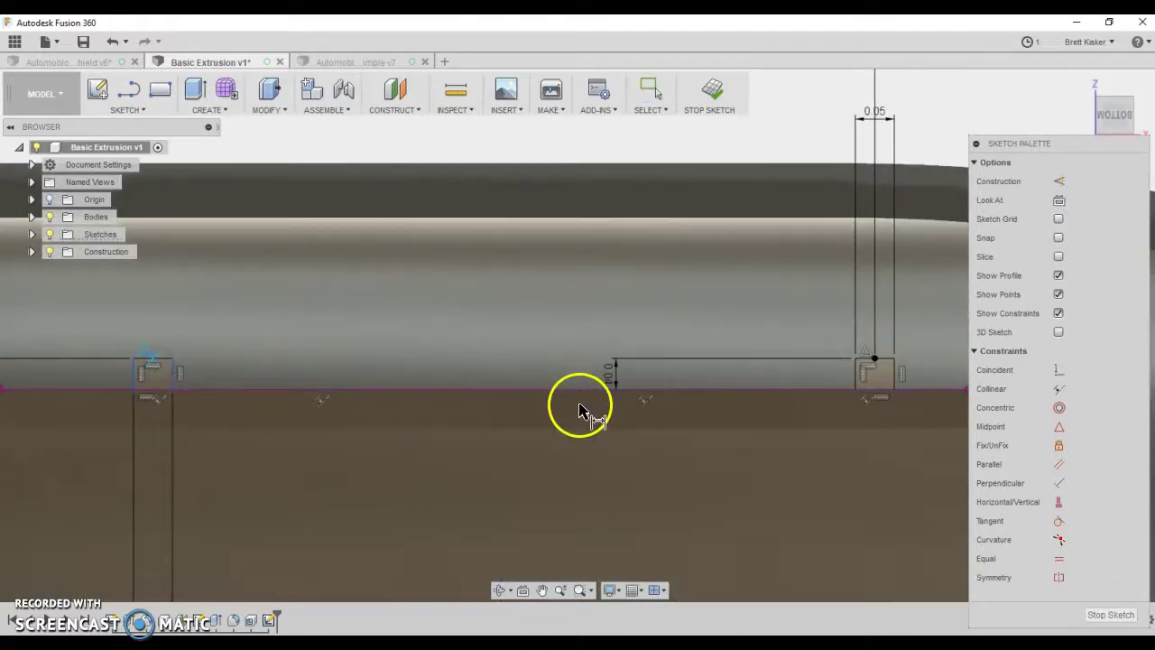
scroll(579, 411, "down", 5)
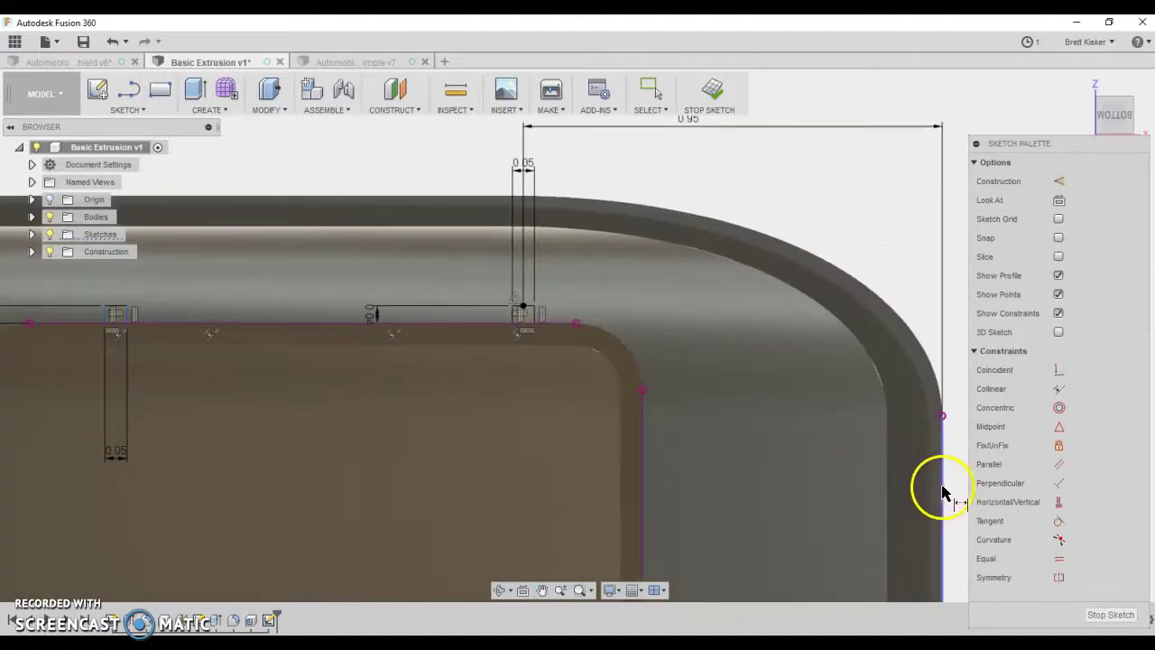
left_click(942, 488)
middle_click_drag(635, 233, 646, 424)
left_click(537, 270)
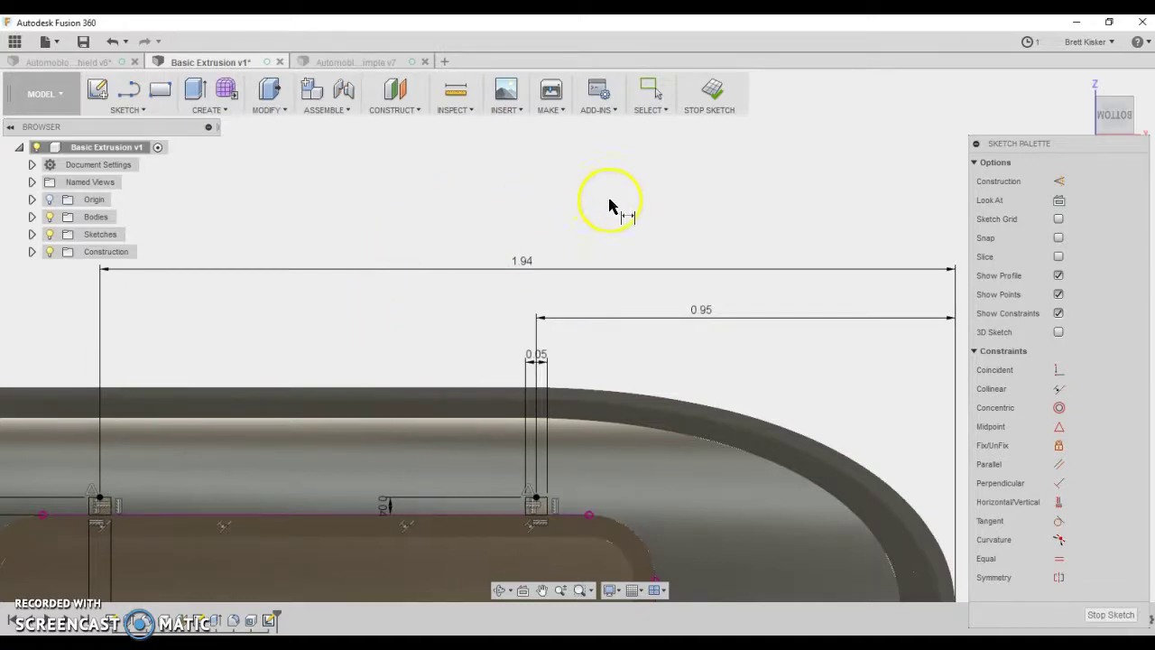
Draw a horizontal line across the opening between the midpoints of its inner right and inner left edges.
scroll(610, 209, "down", 1)
scroll(600, 210, "down", 5)
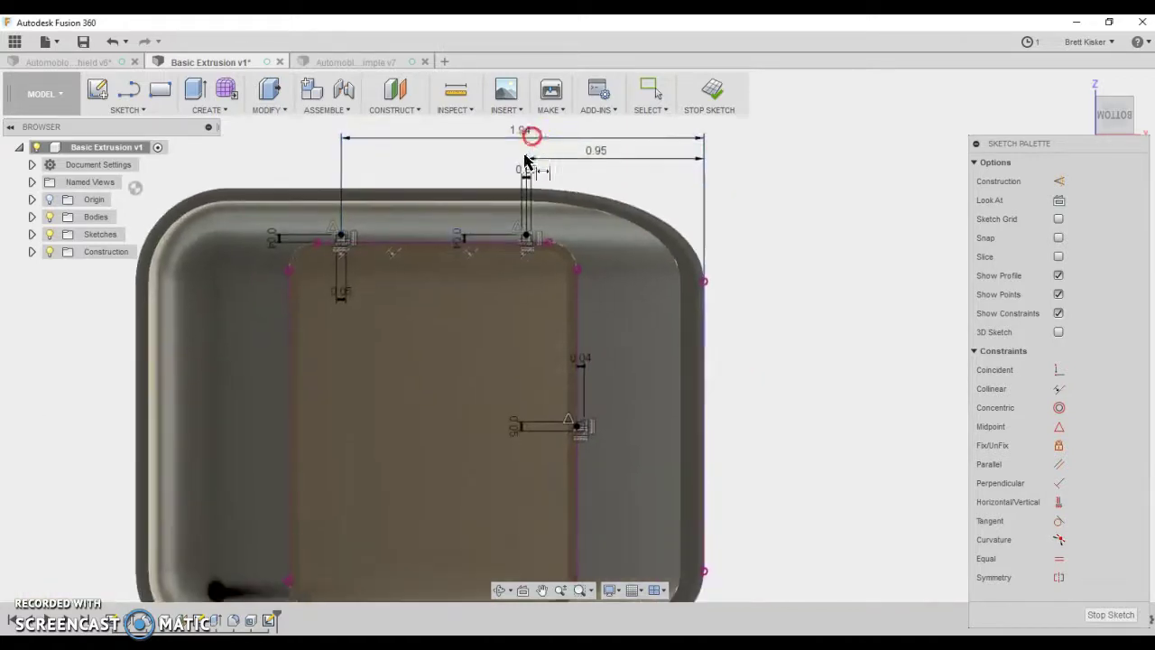
scroll(498, 397, "down", 2)
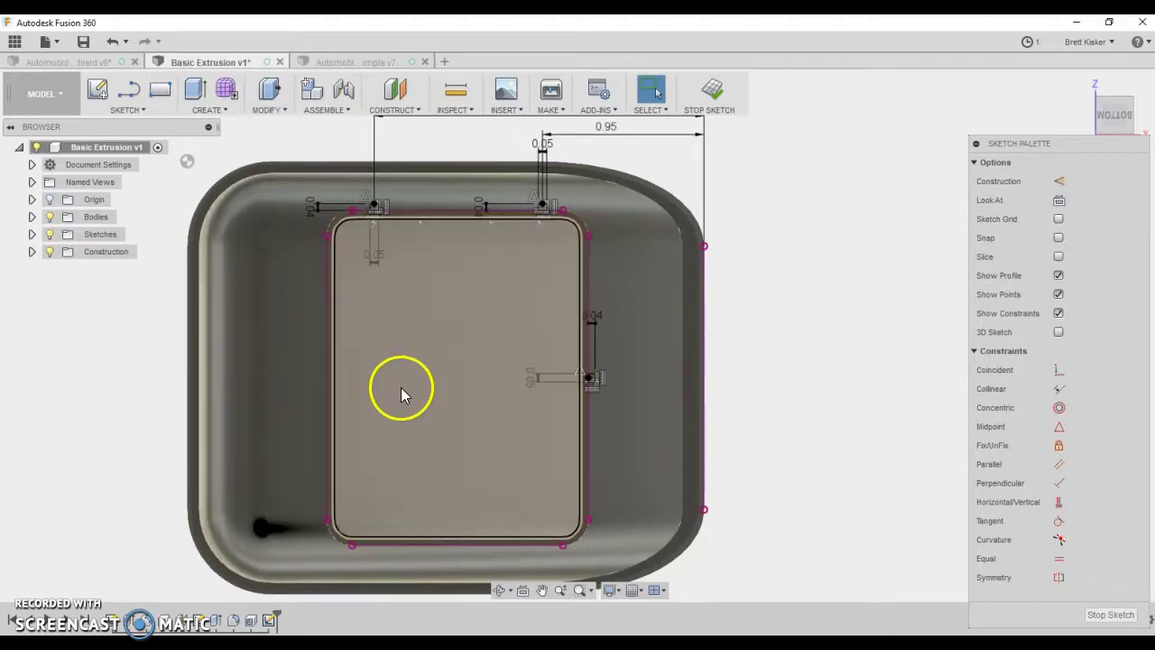
key("l")
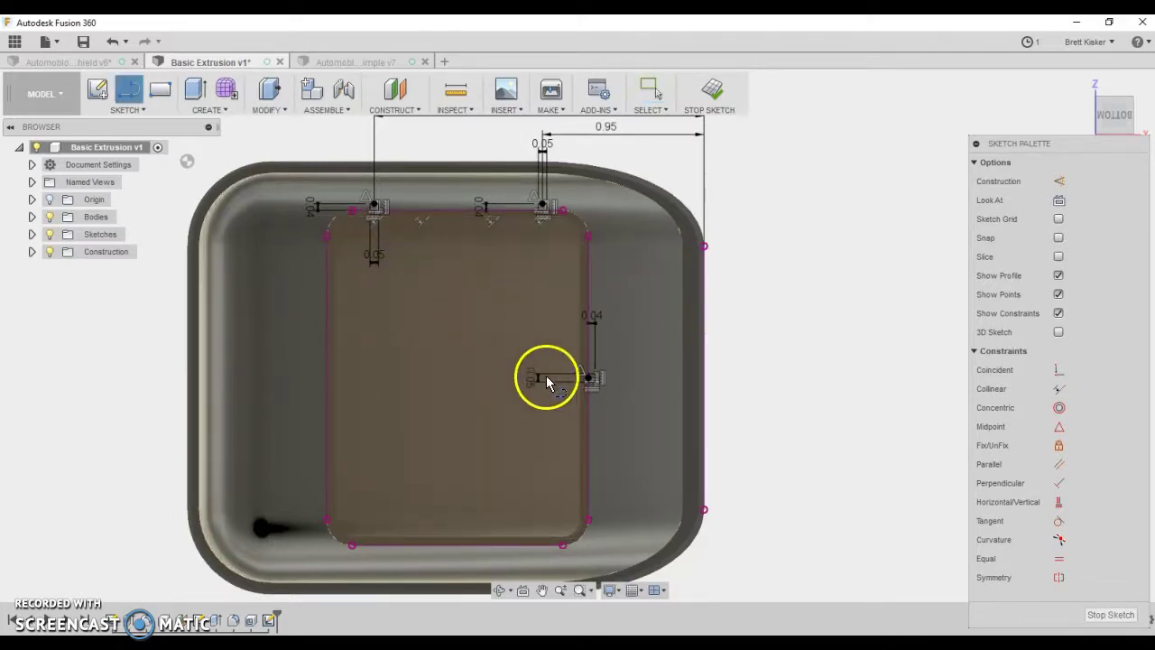
scroll(567, 393, "up", 1)
scroll(574, 399, "up", 2)
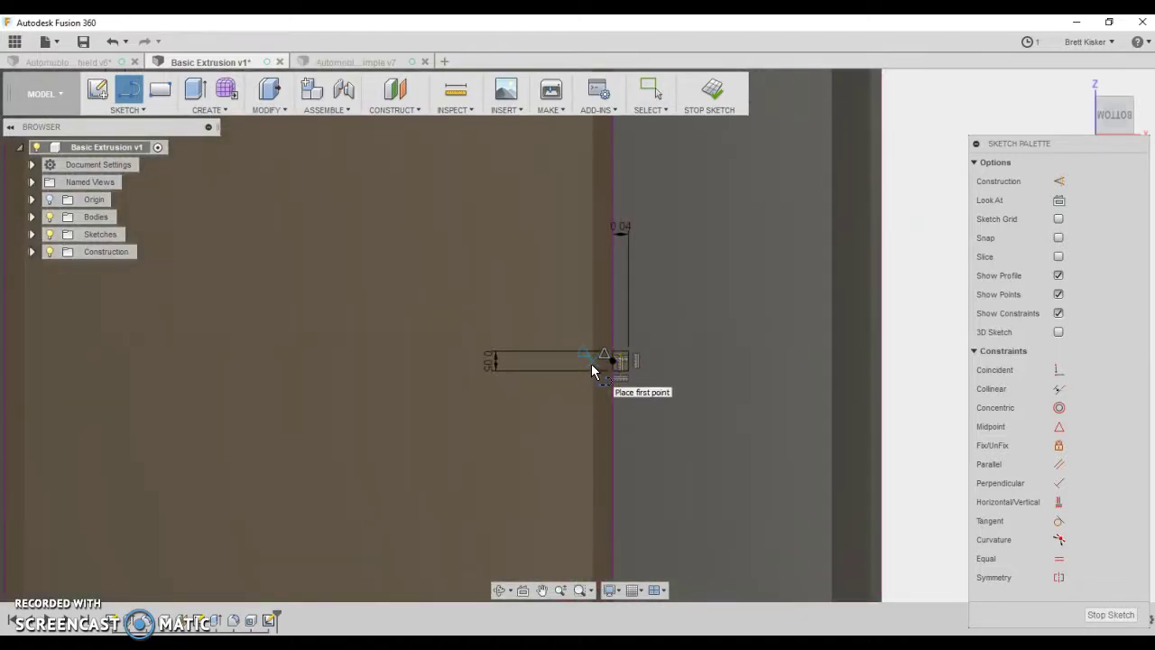
left_click(591, 364)
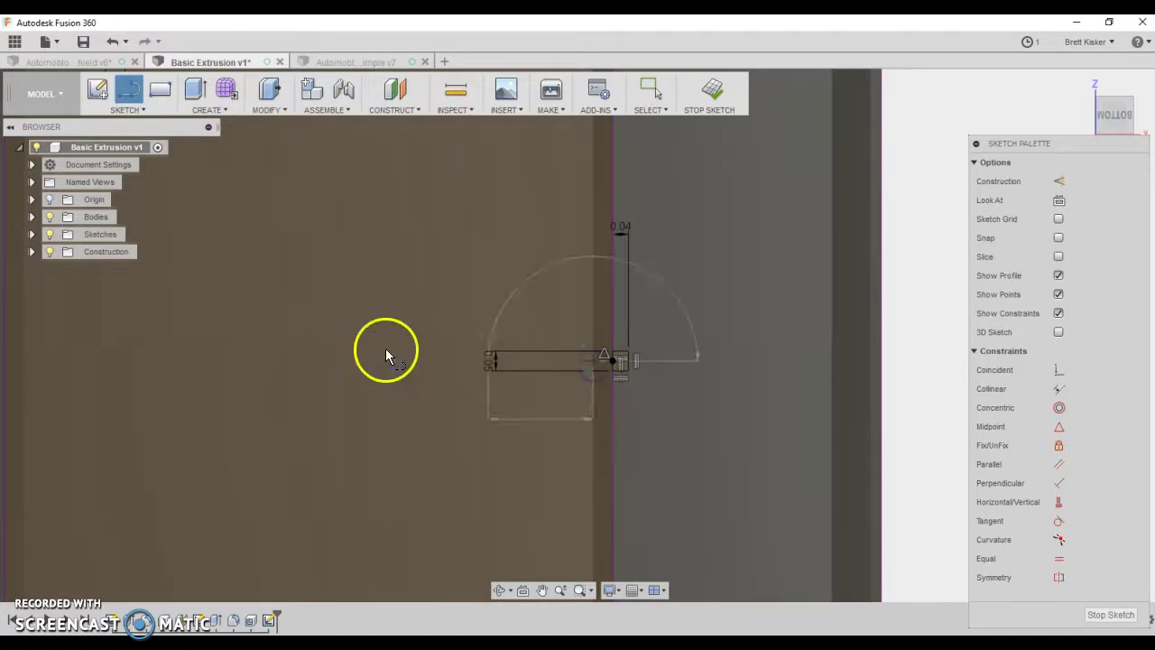
middle_click_drag(266, 367, 811, 368)
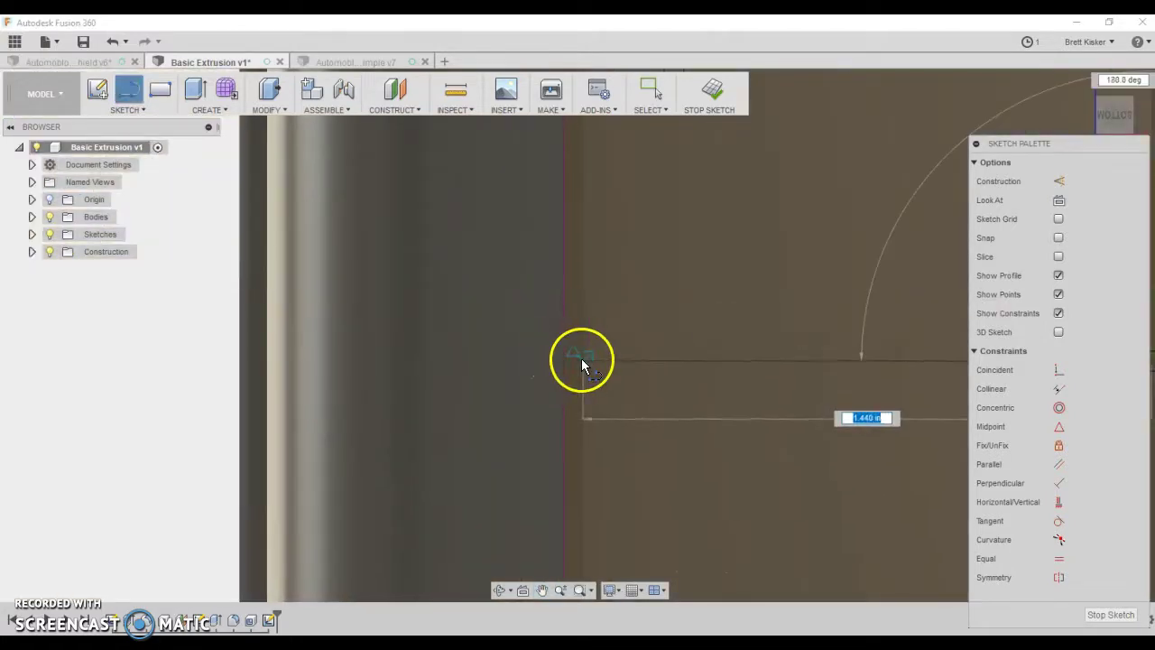
left_click(581, 359)
right_click_drag(773, 297, 827, 301)
Convert the opening's horizontal centre line to construction geometry.
scroll(861, 338, "down", 3)
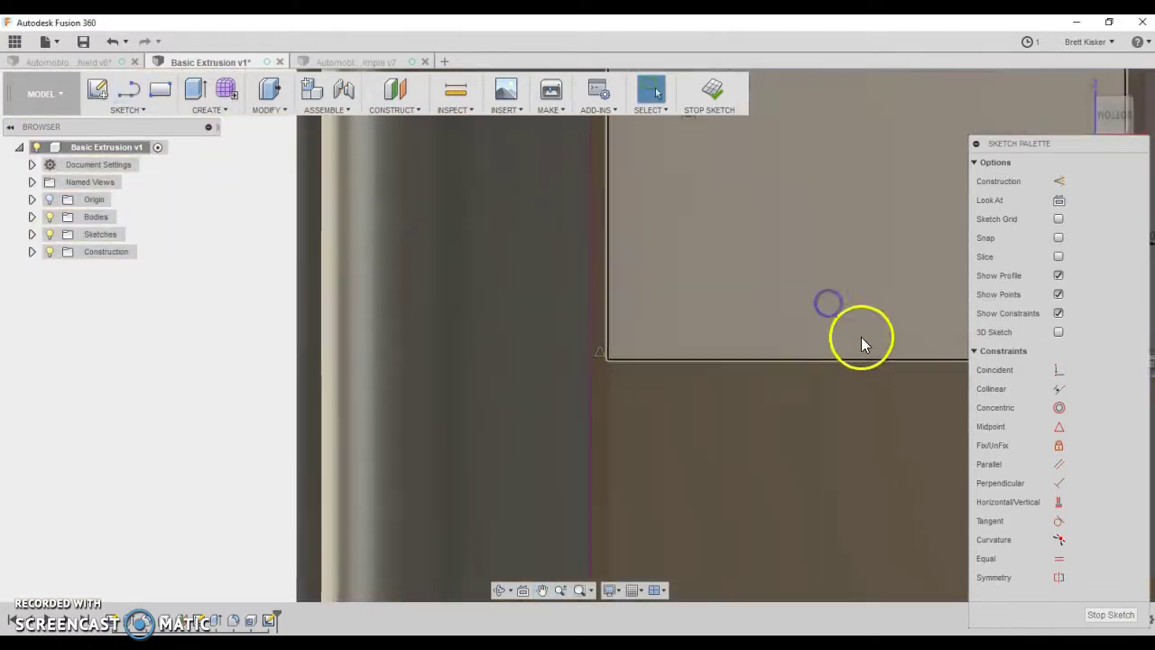
middle_click_drag(859, 391, 720, 400)
left_click(713, 357)
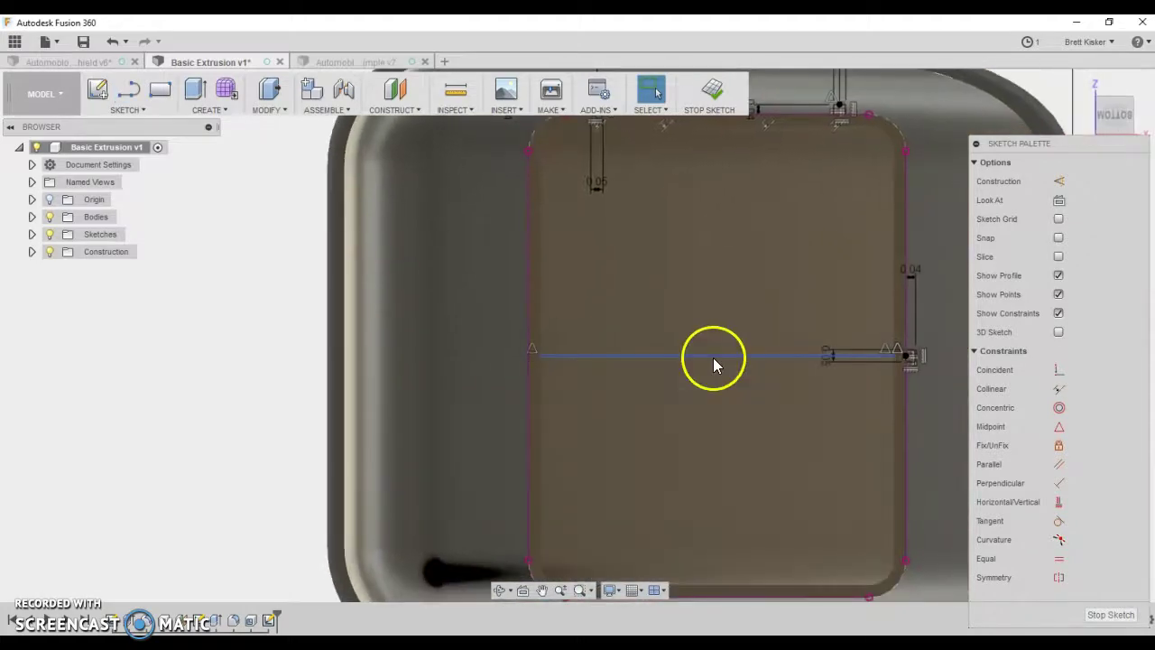
key("x")
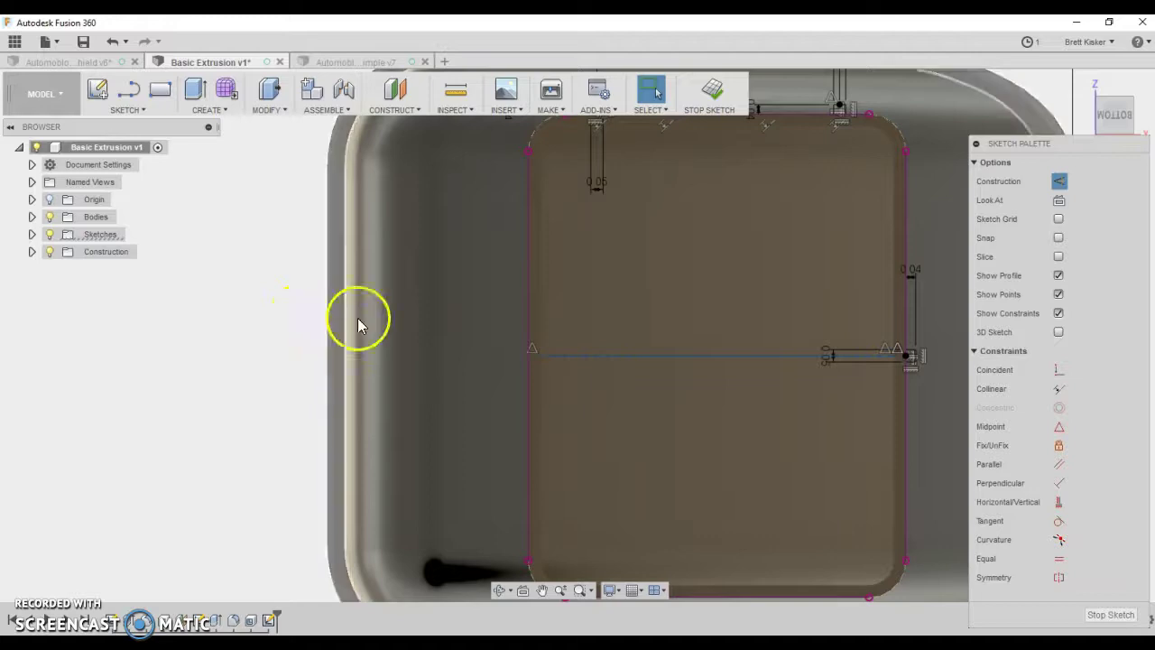
Draw a vertical line through the opening between the midpoints of its inner top and inner bottom edges.
middle_click_drag(752, 258, 746, 314)
key("l")
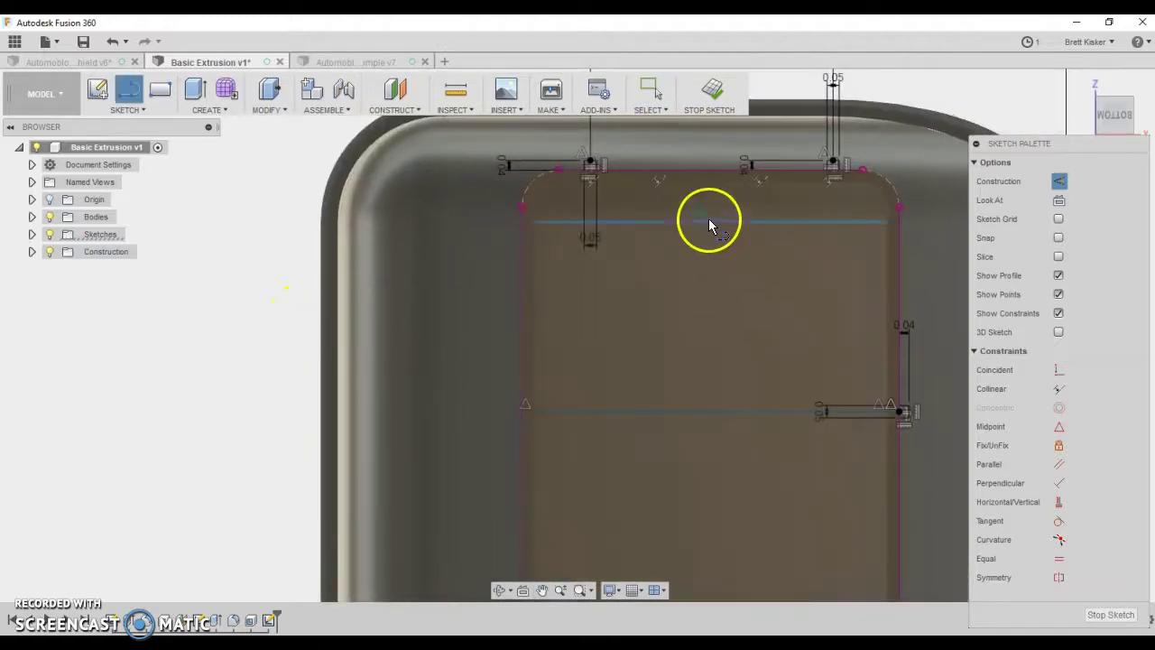
left_click(710, 186)
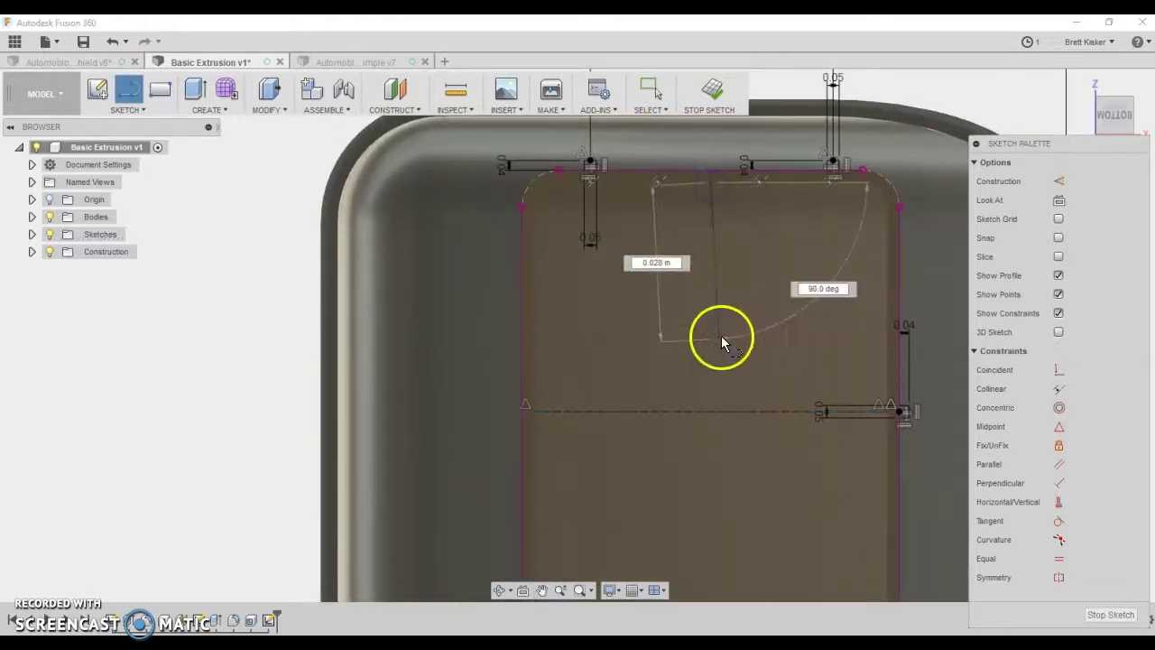
middle_click_drag(708, 348, 644, 207)
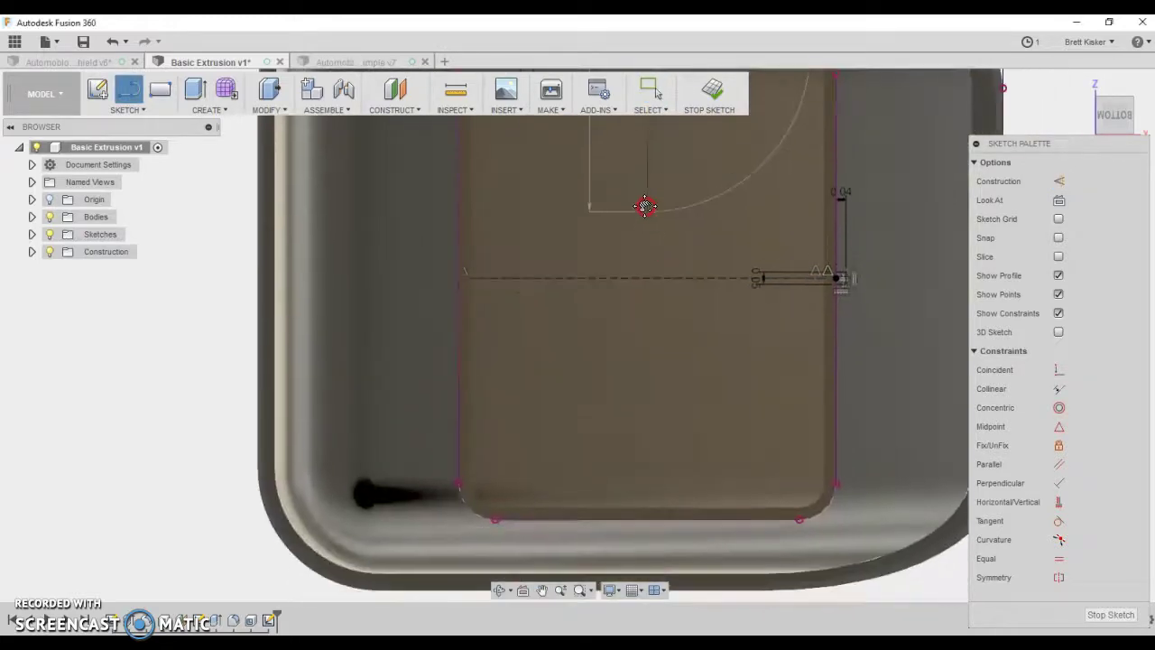
left_click(646, 499)
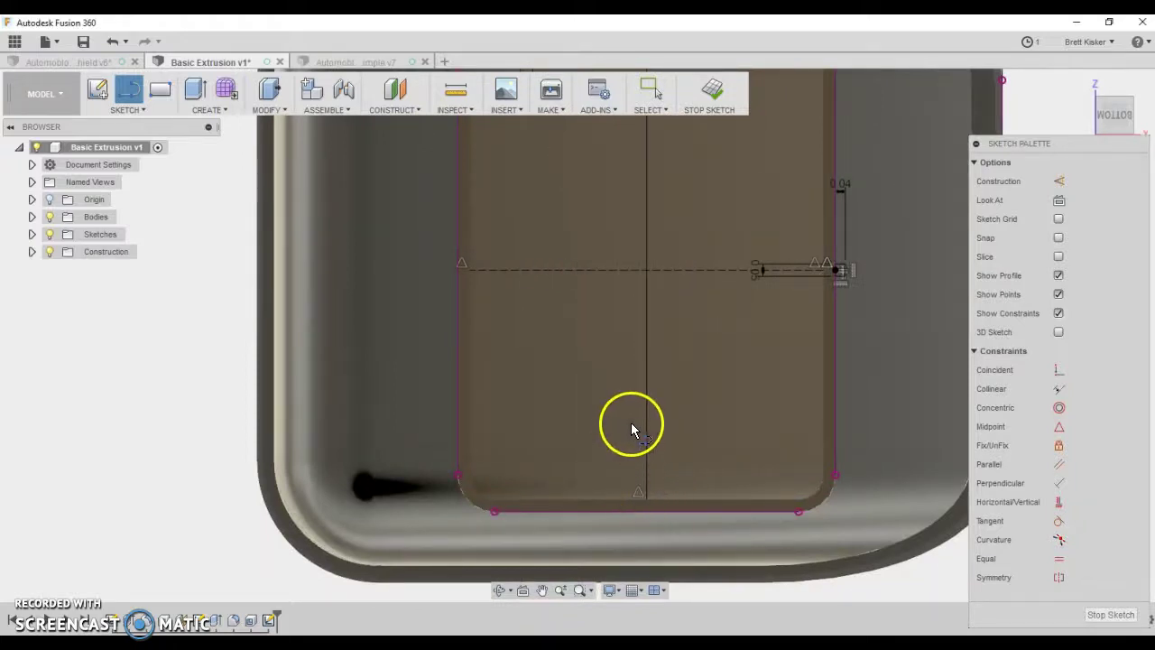
Convert the opening's vertical centre line to construction geometry.
key("Escape")
left_click(646, 405)
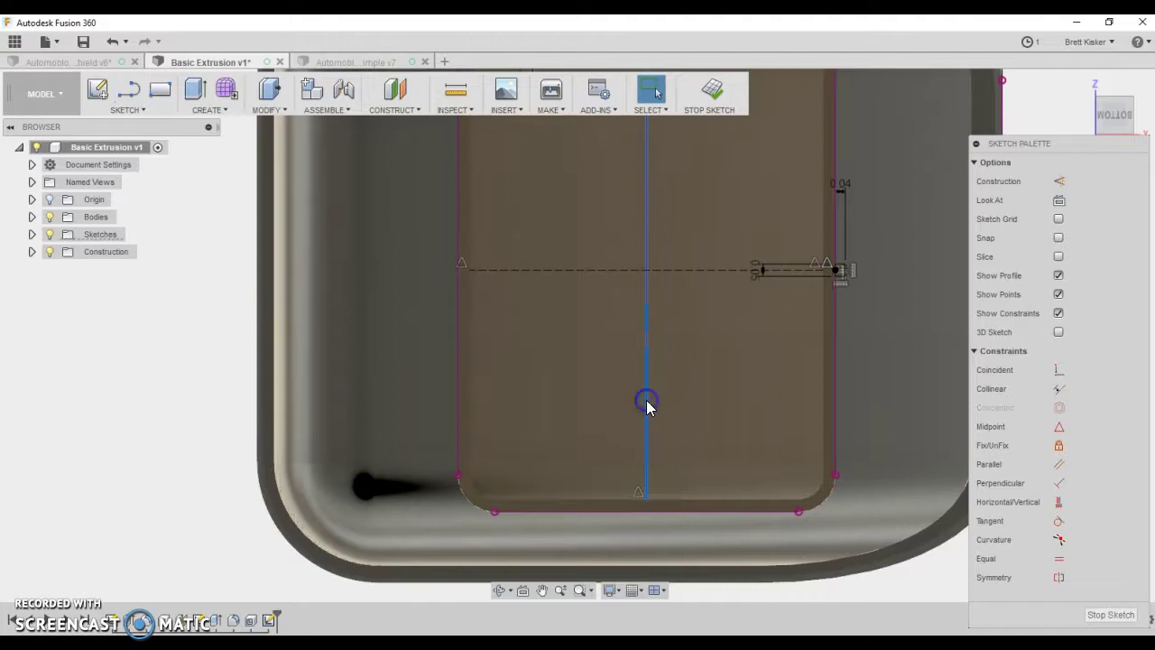
key("x")
left_click(226, 329)
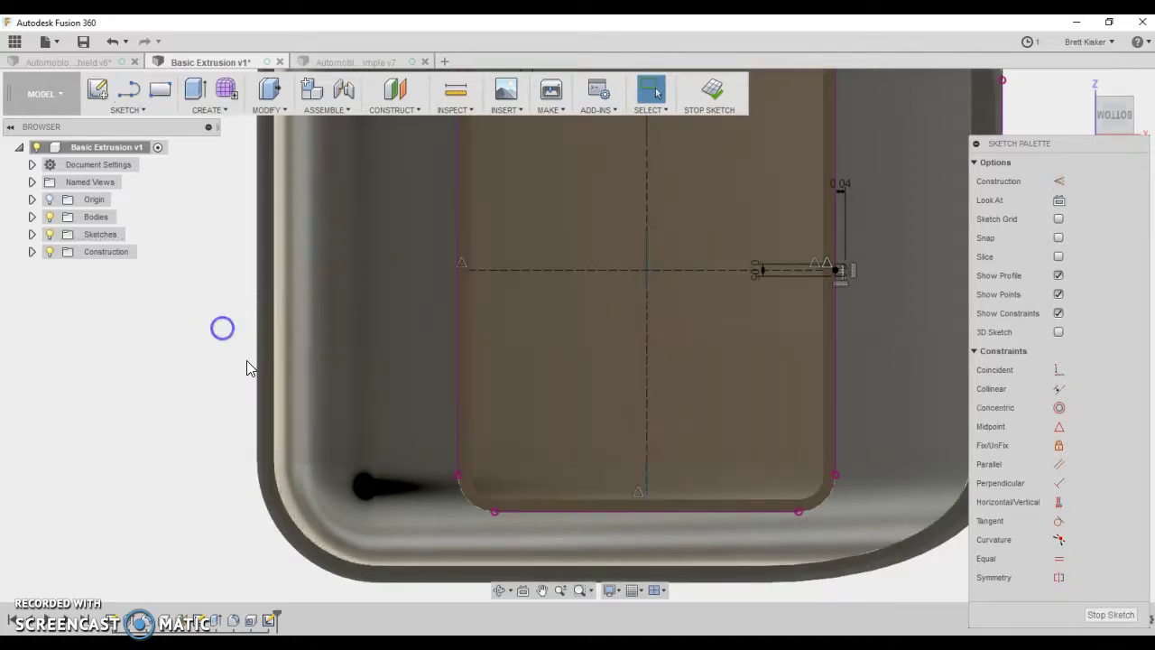
scroll(271, 379, "down", 2)
scroll(272, 376, "down", 1)
middle_click_drag(306, 420, 313, 498)
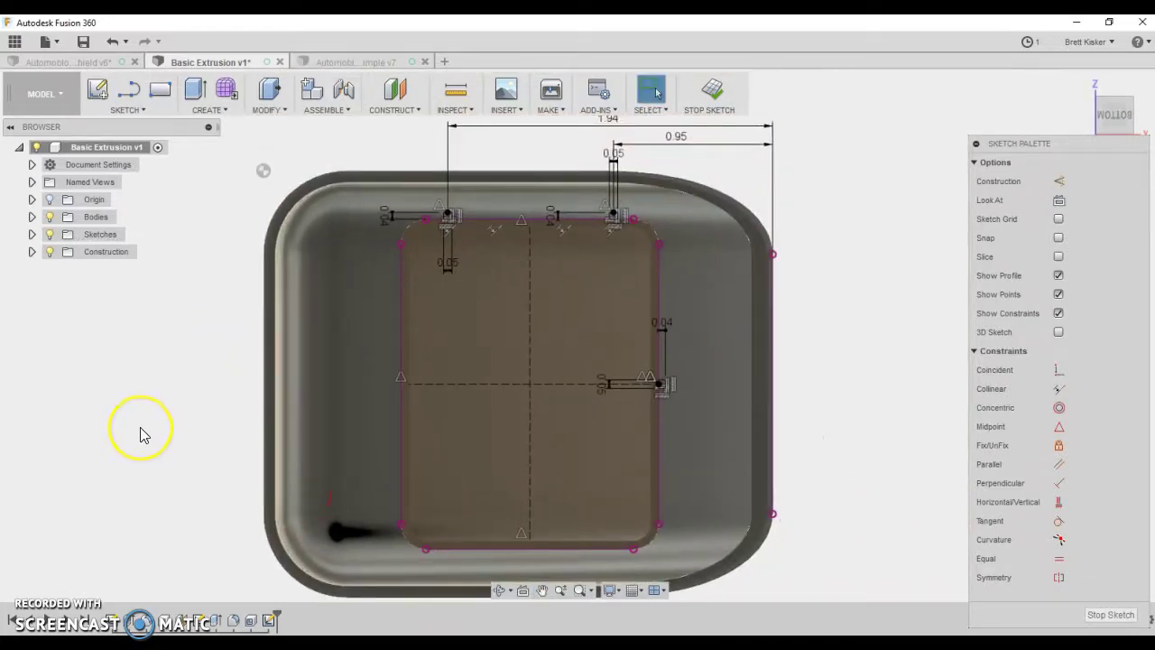
left_click(253, 346)
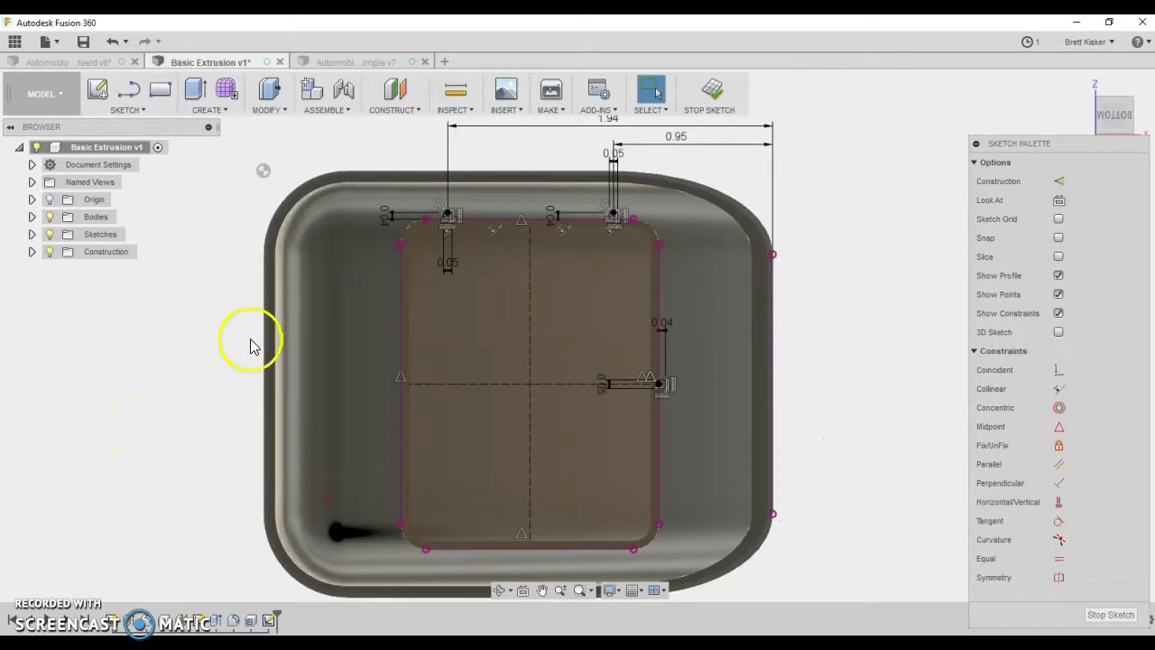
left_click(213, 109)
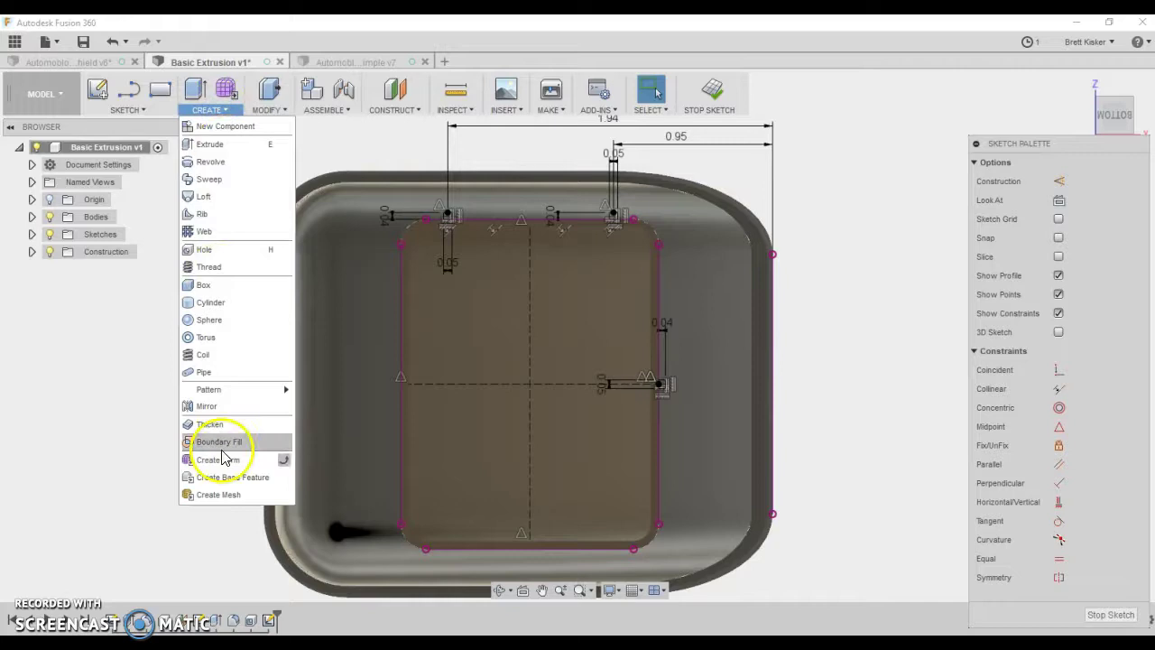
left_click(240, 407)
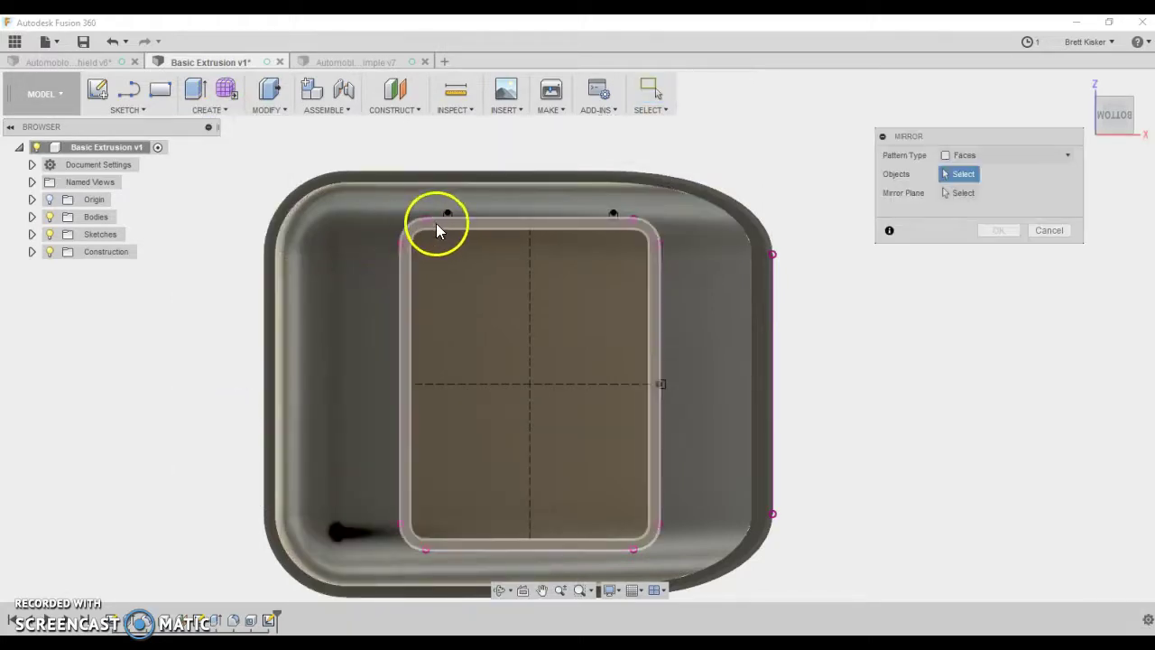
scroll(440, 221, "up", 5)
scroll(458, 220, "up", 3)
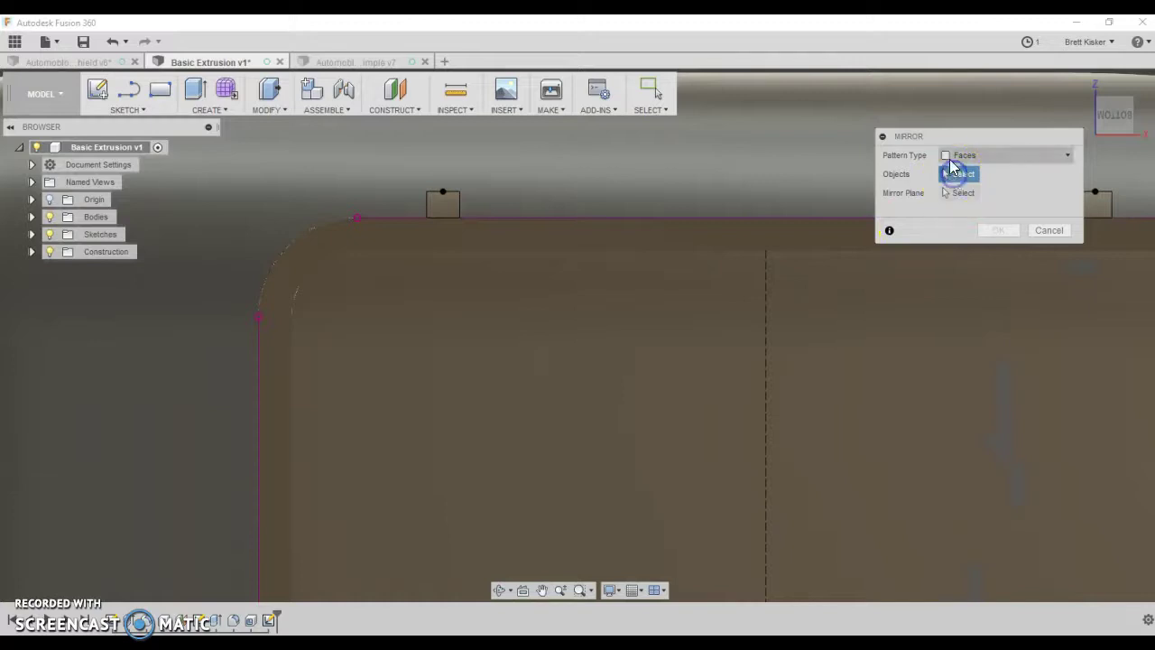
left_click(953, 160)
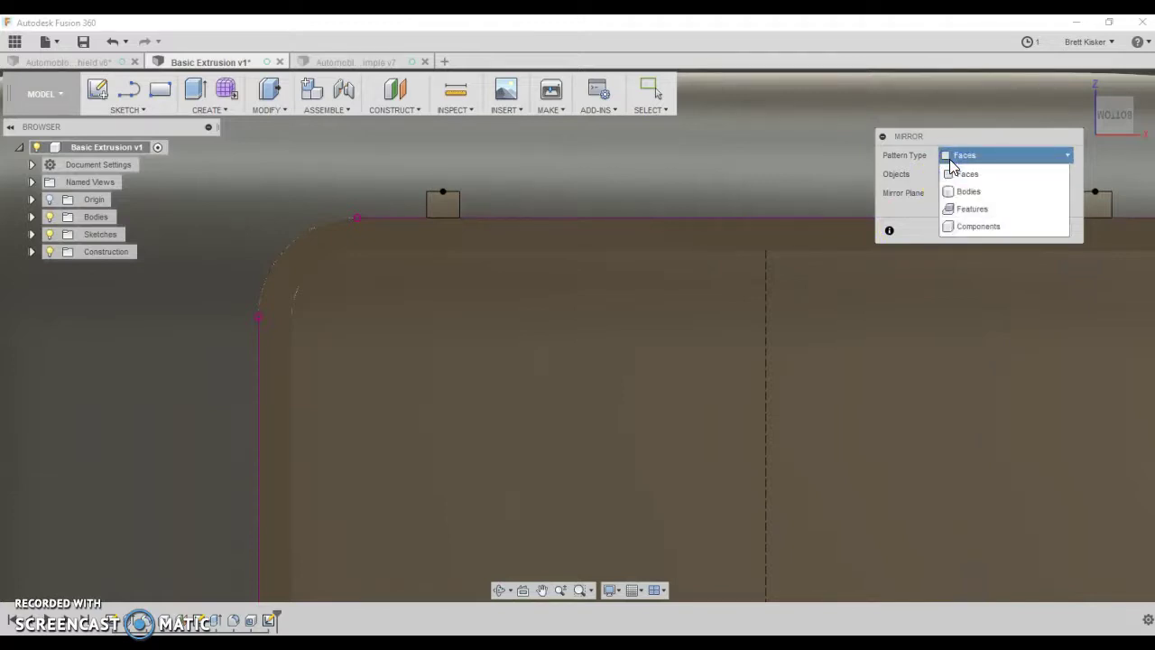
left_click(956, 173)
left_click(456, 181)
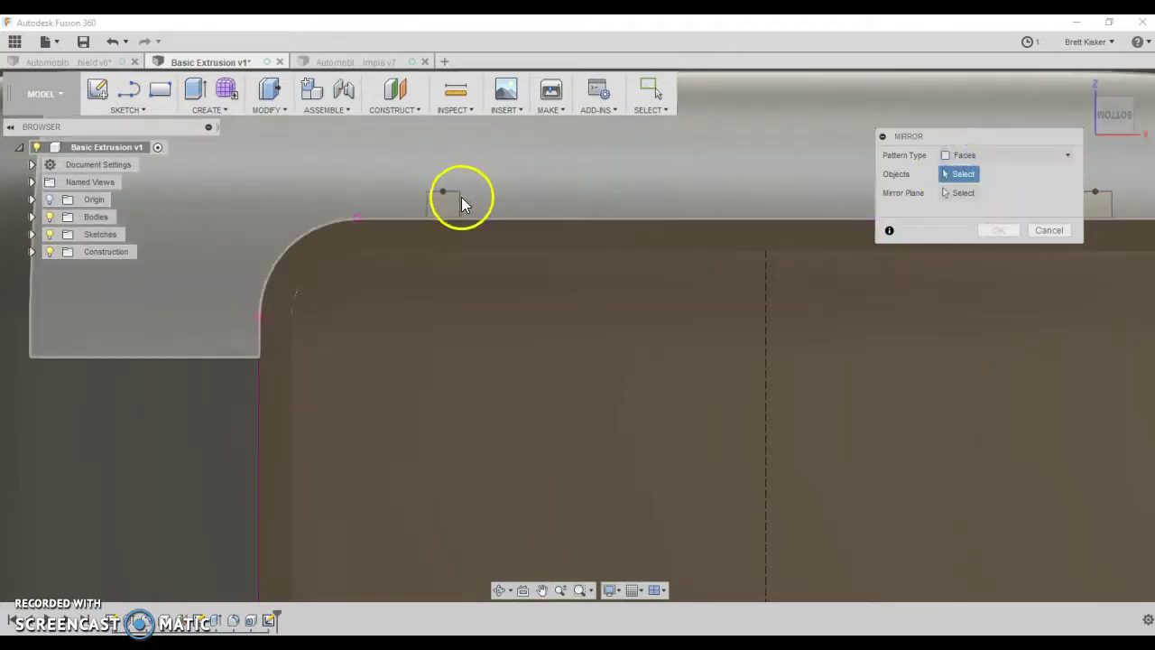
left_click(460, 208)
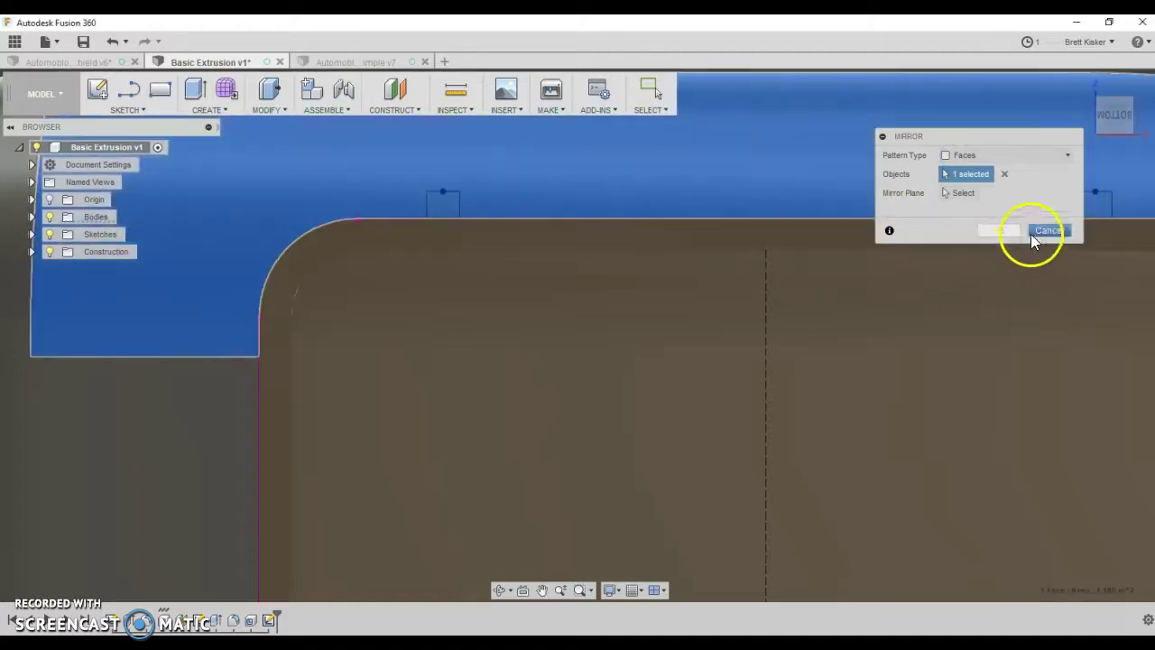
left_click(1031, 233)
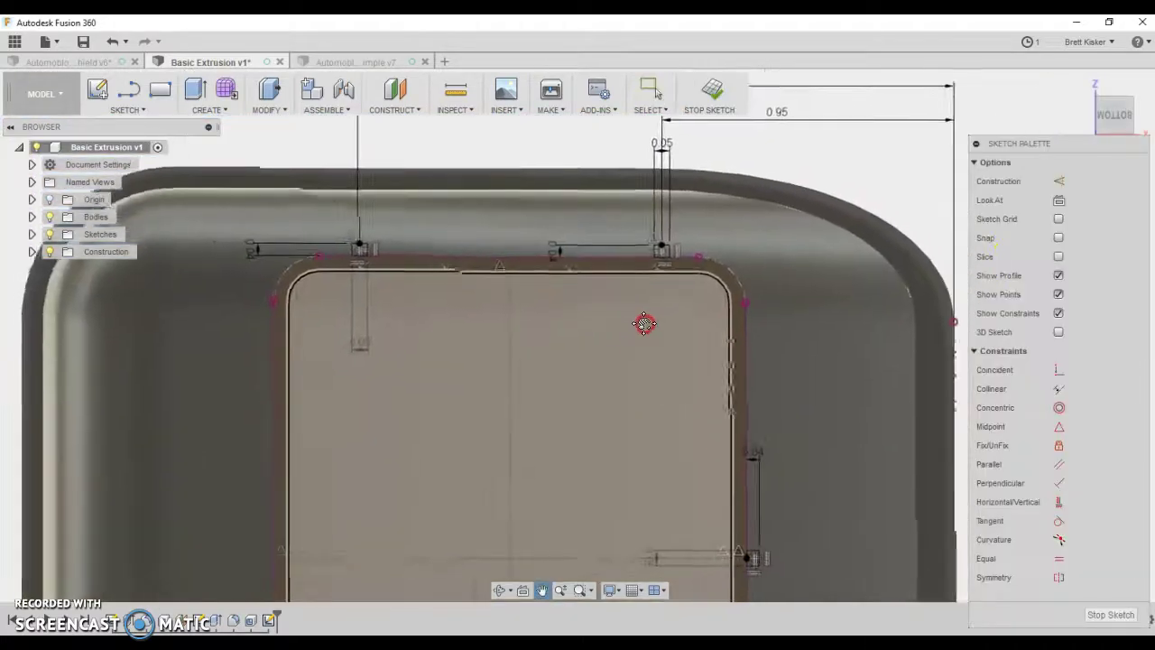
Mirror the two tab rectangles on the opening's upper edge about the horizontal construction centre line within the sketch.
middle_click_drag(652, 294, 654, 293)
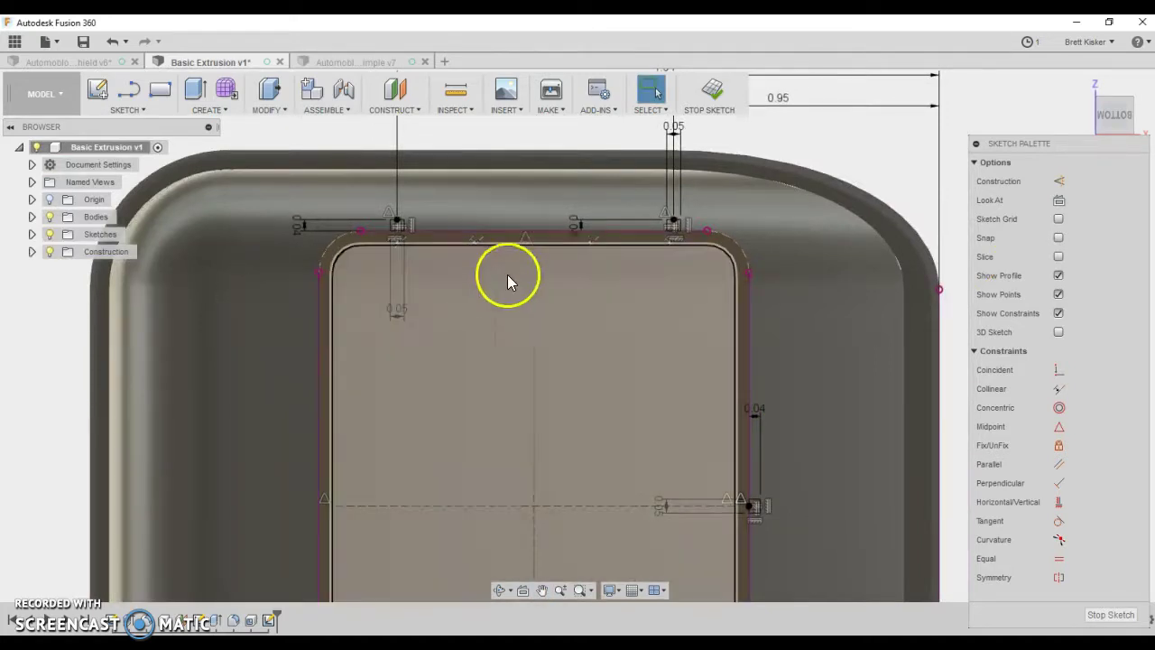
left_click(155, 110)
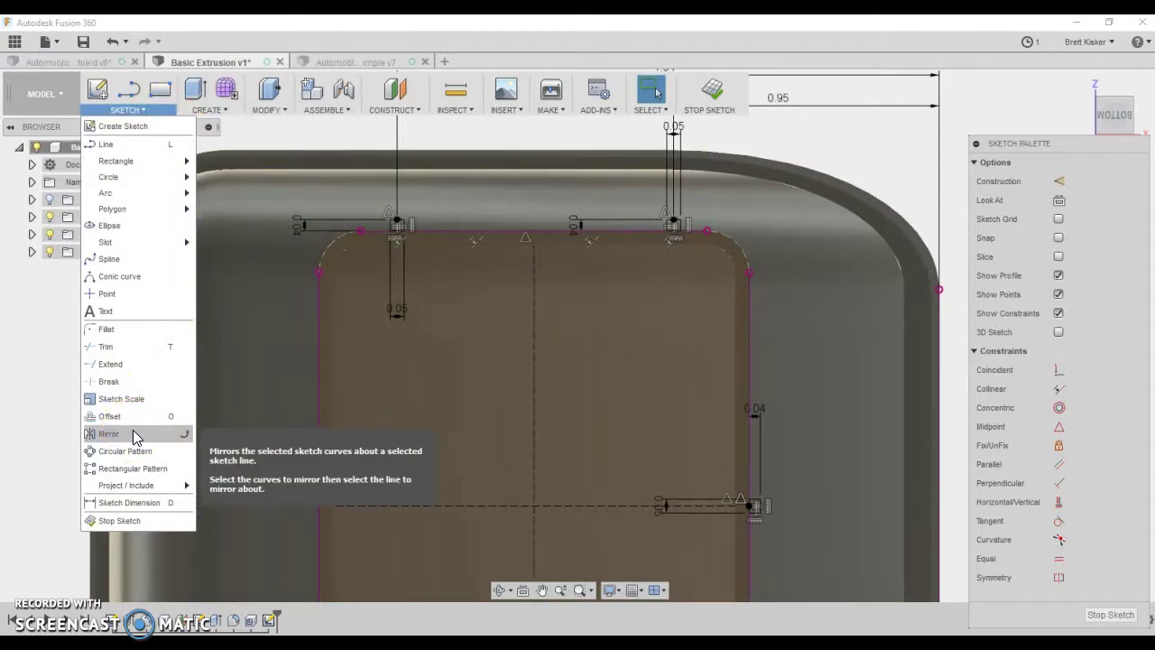
mouse_move(225, 110)
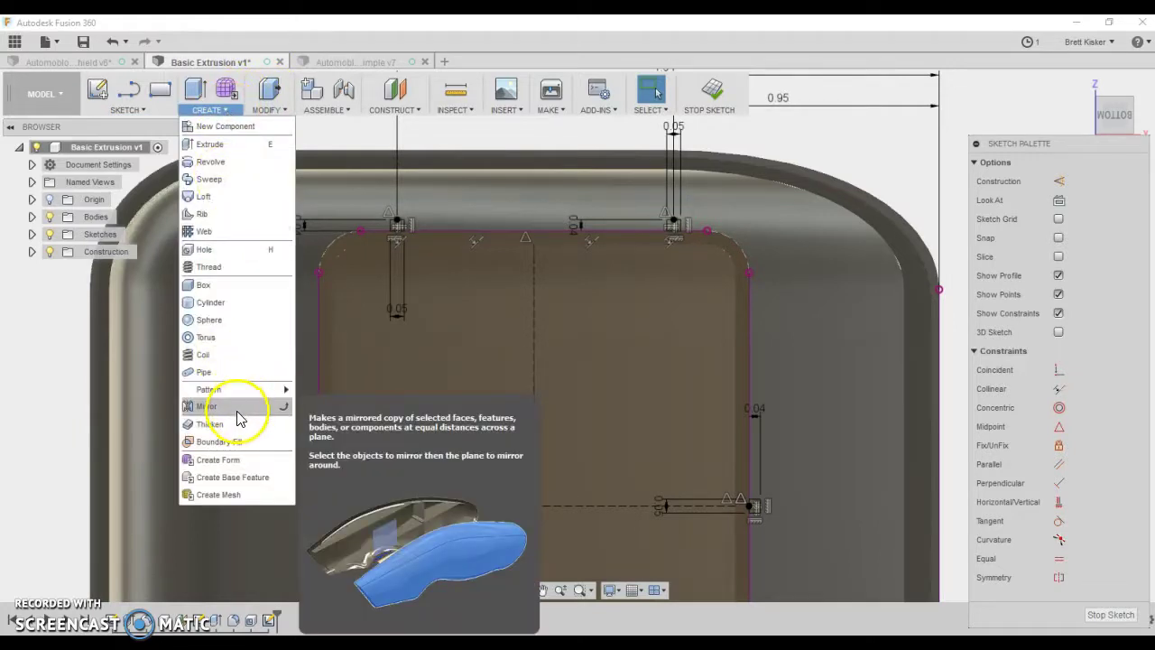
mouse_move(136, 107)
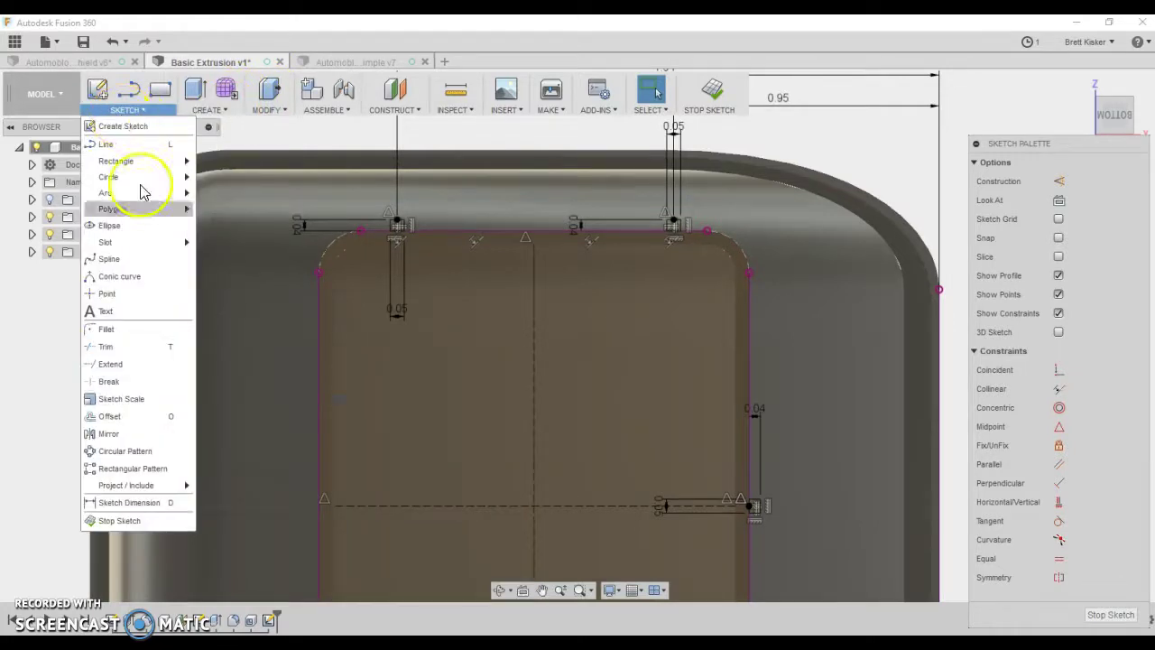
left_click(124, 436)
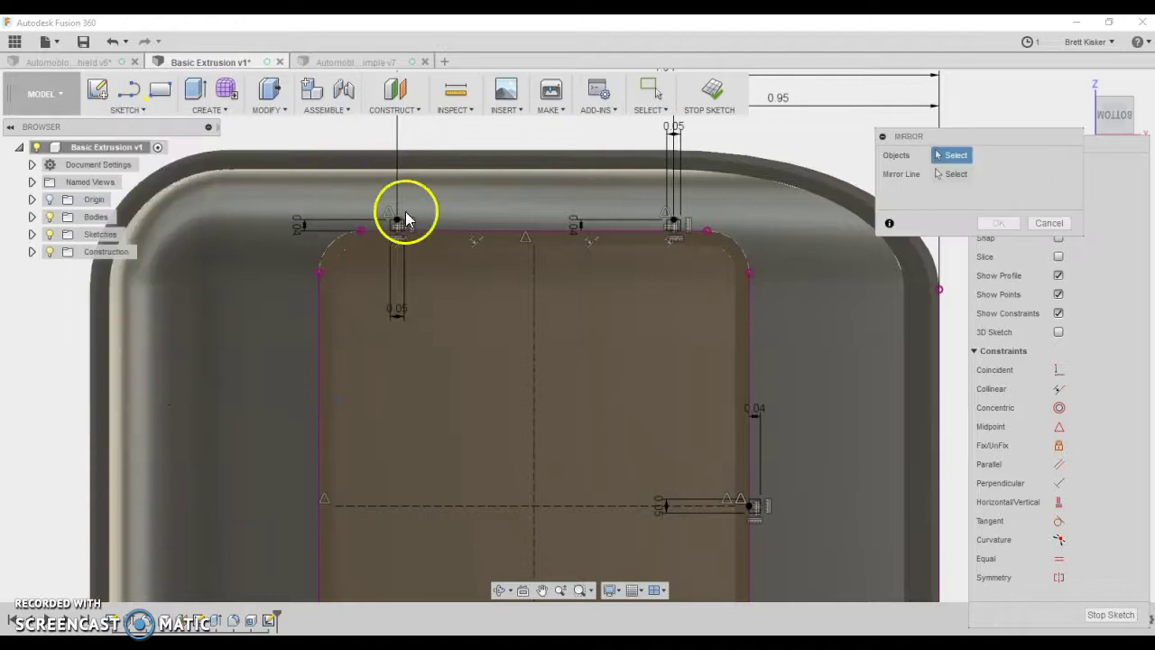
scroll(402, 232, "up", 3)
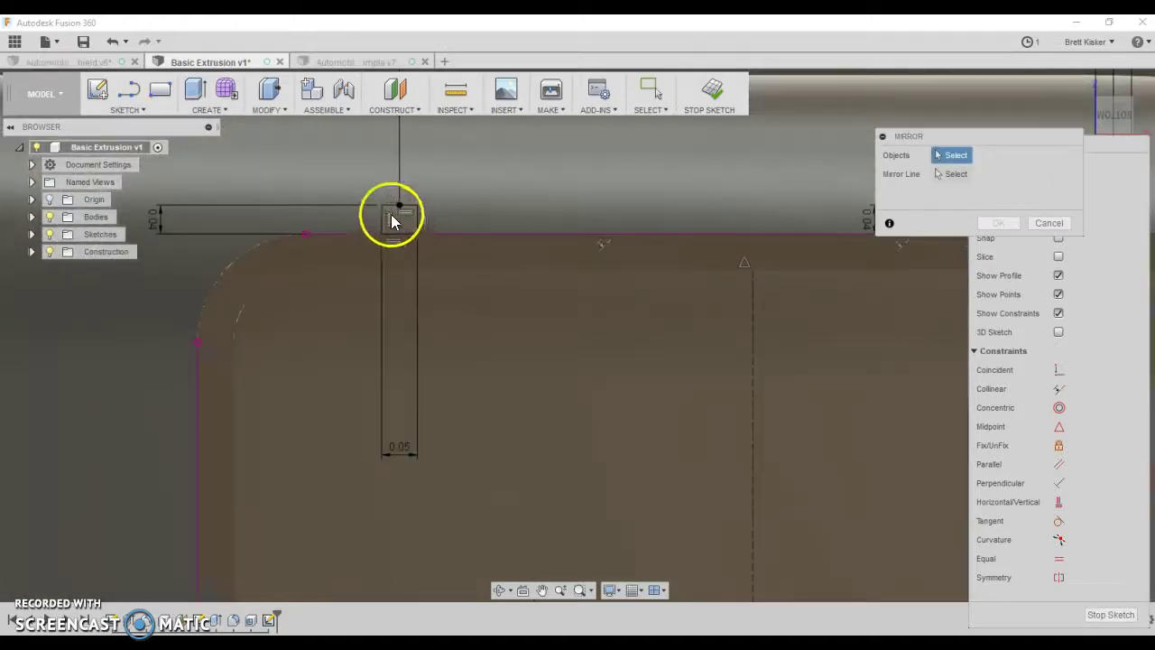
left_click(382, 224)
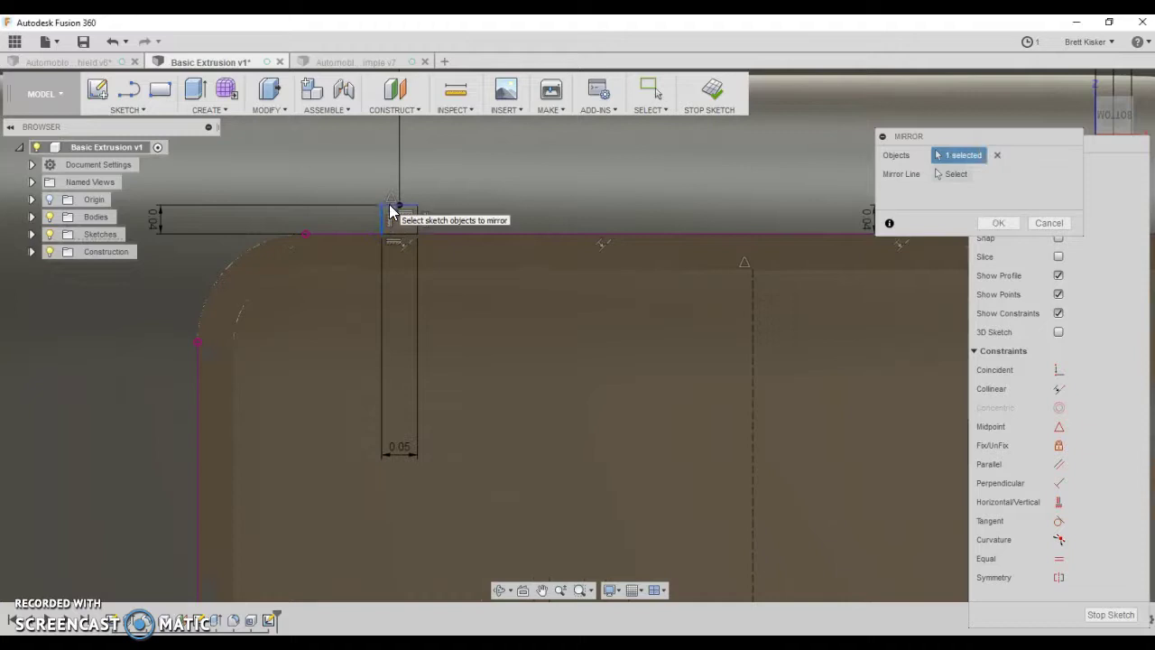
left_click(391, 210)
left_click(417, 222)
left_click(408, 234)
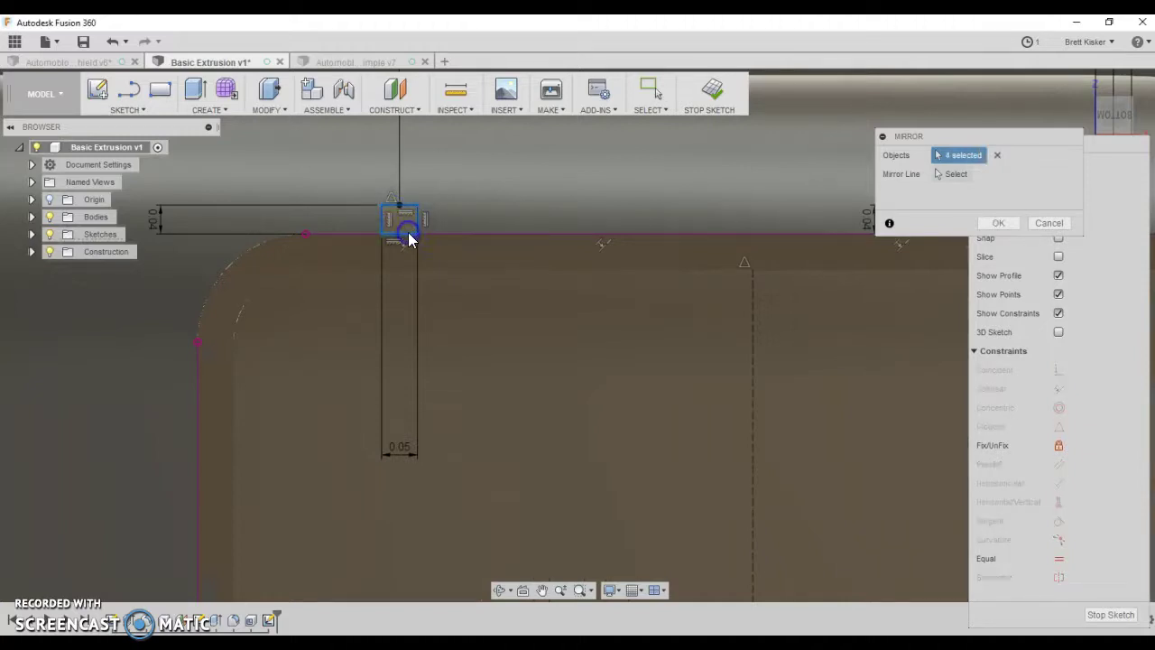
middle_click_drag(698, 172, 317, 245)
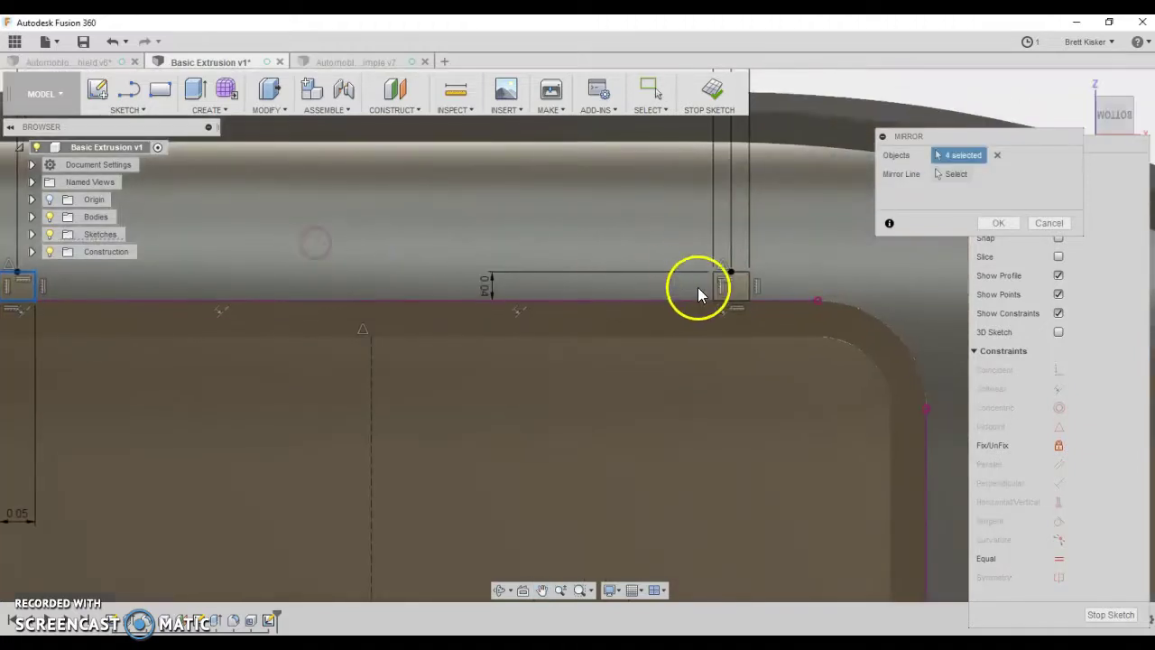
left_click(718, 281)
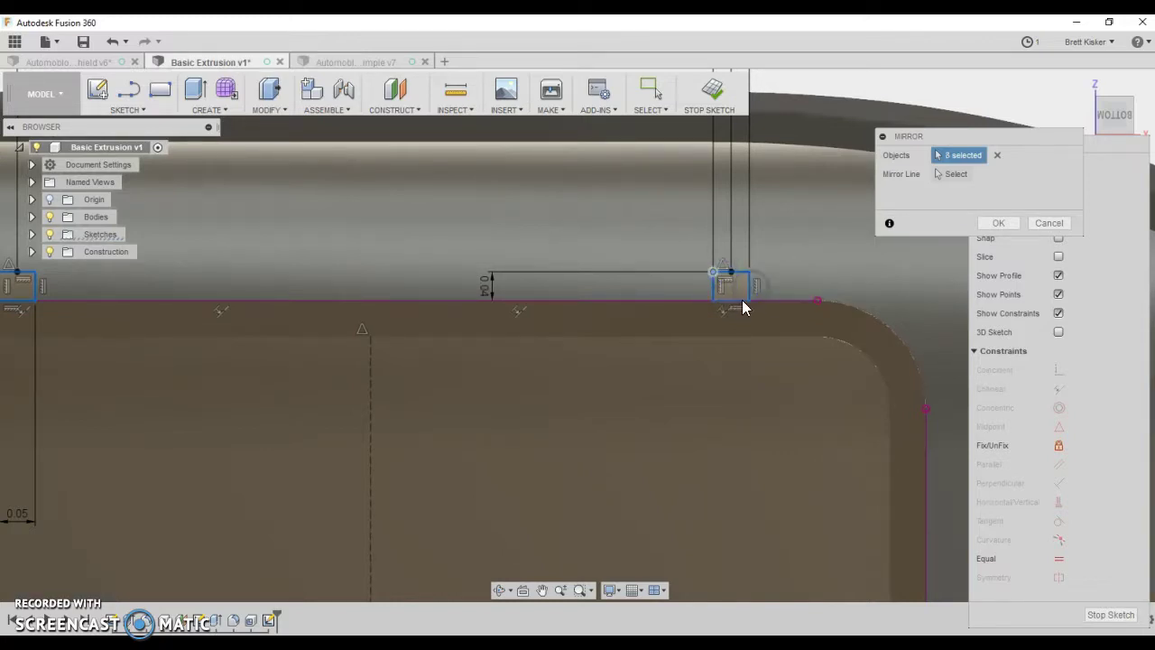
scroll(760, 256, "down", 5)
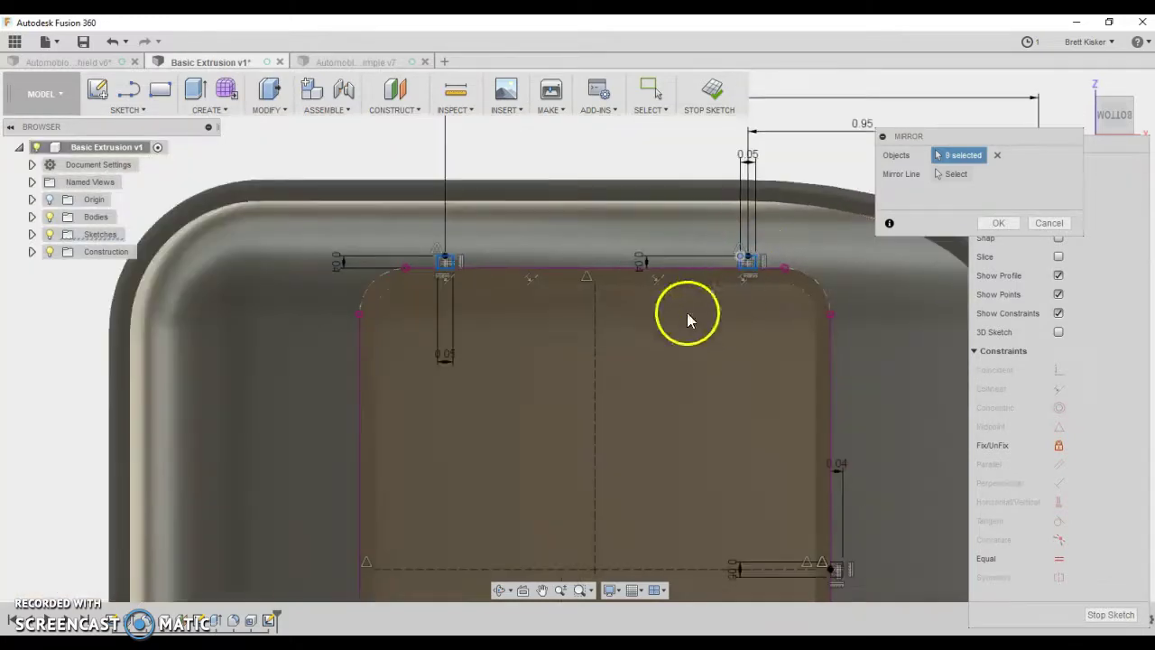
scroll(685, 313, "down", 1)
middle_click_drag(686, 313, 688, 280)
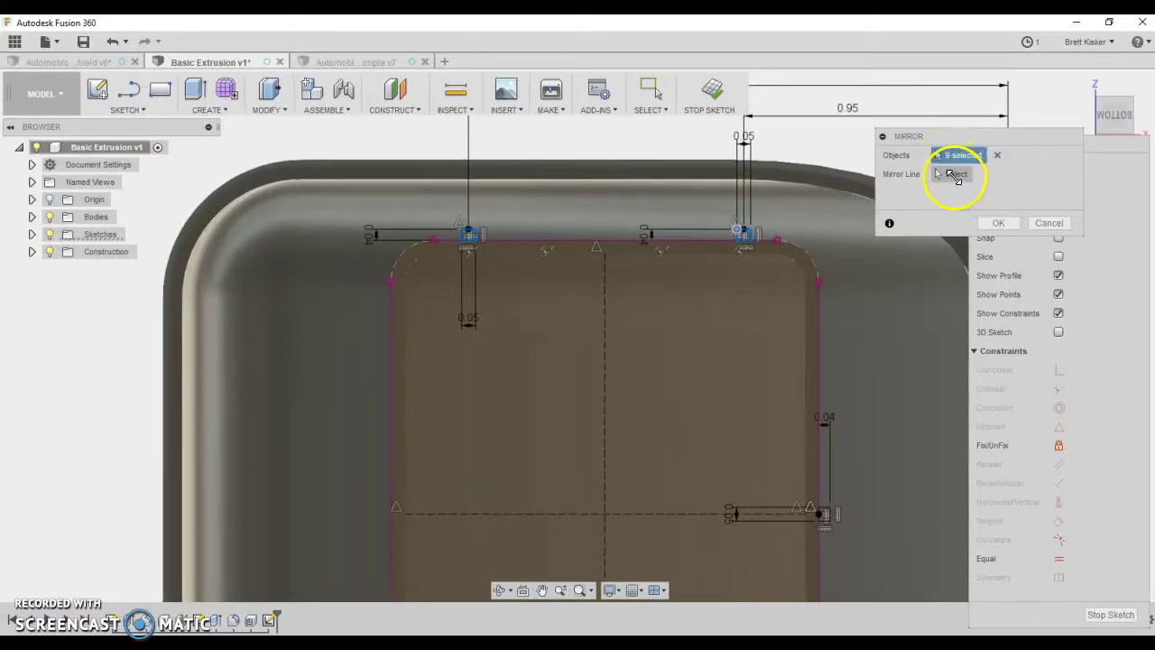
left_click(954, 176)
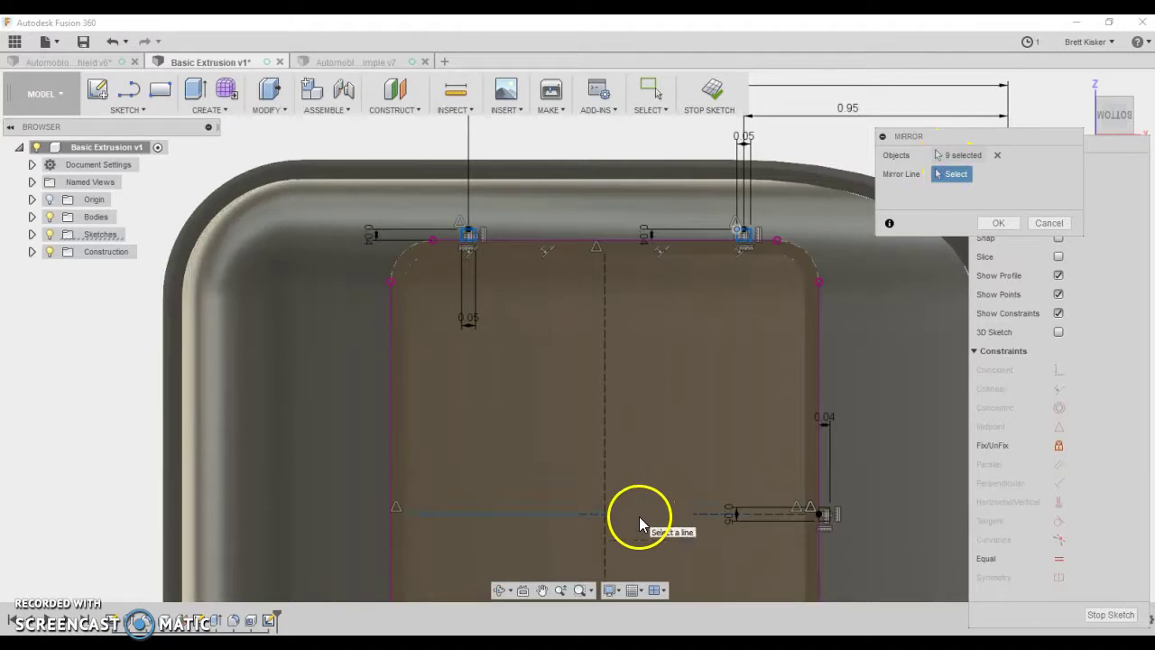
left_click(640, 516)
left_click(988, 229)
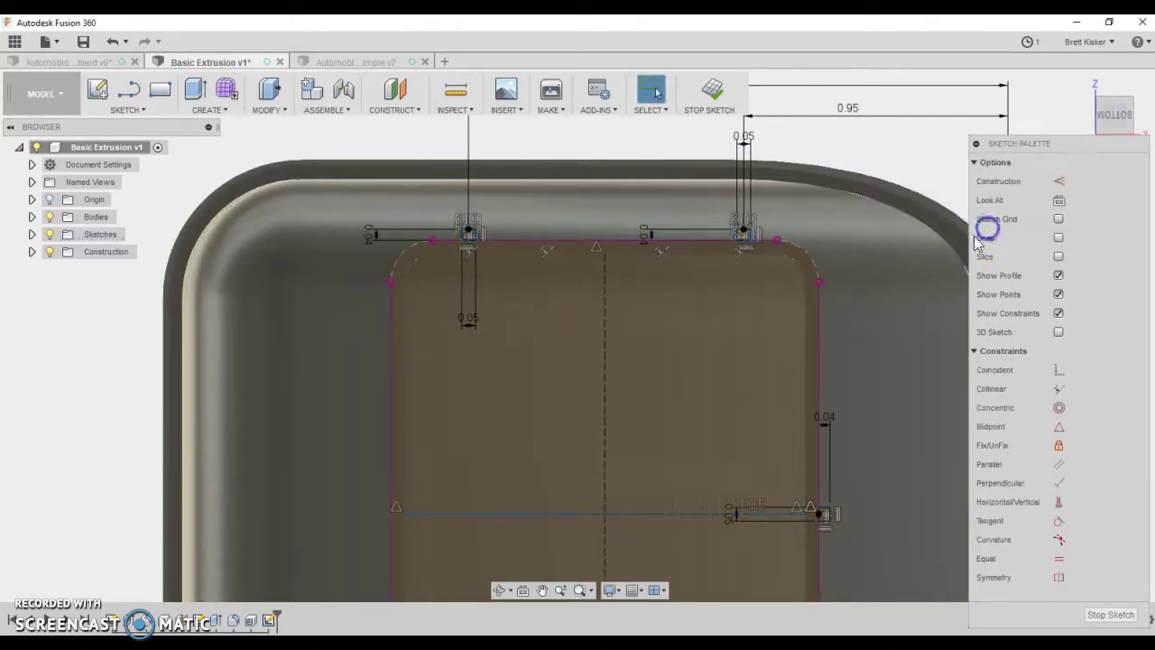
Mirror the tab rectangle on the opening's right edge about the vertical construction centre line.
middle_click_drag(664, 368, 663, 139)
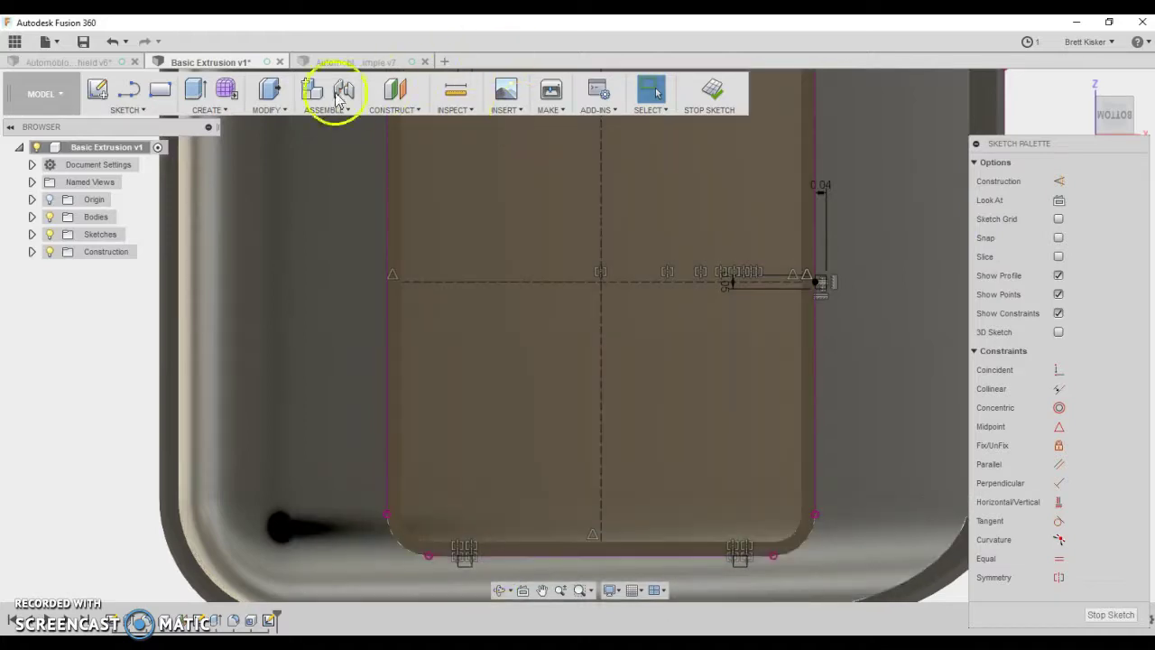
left_click(146, 109)
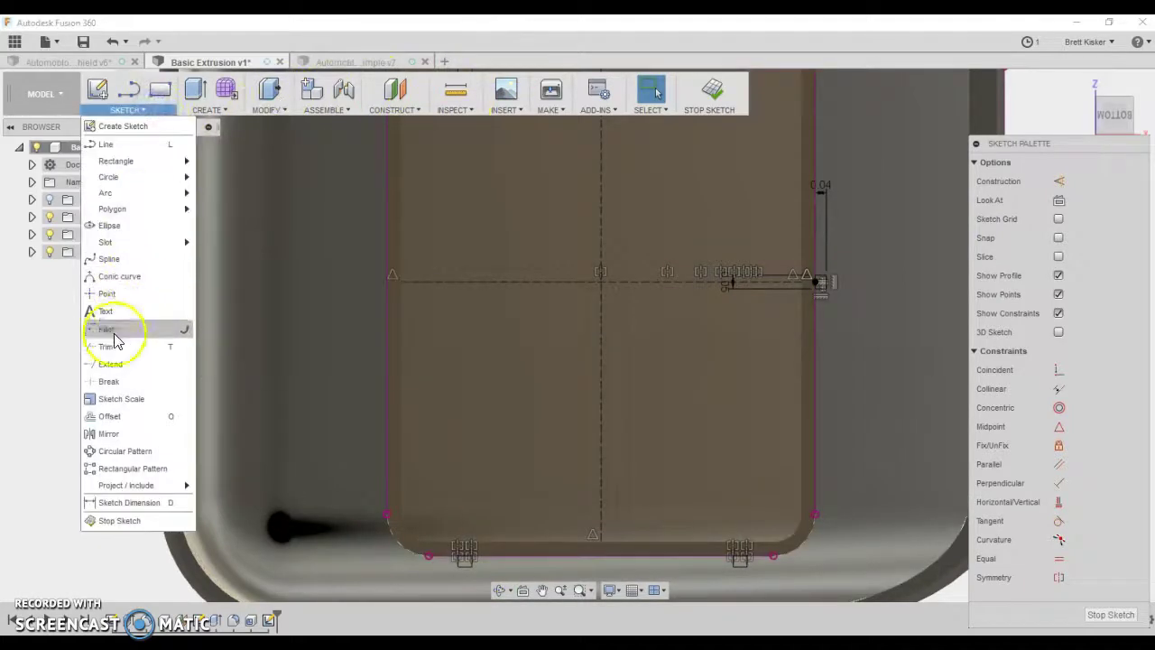
left_click(106, 435)
scroll(781, 261, "up", 3)
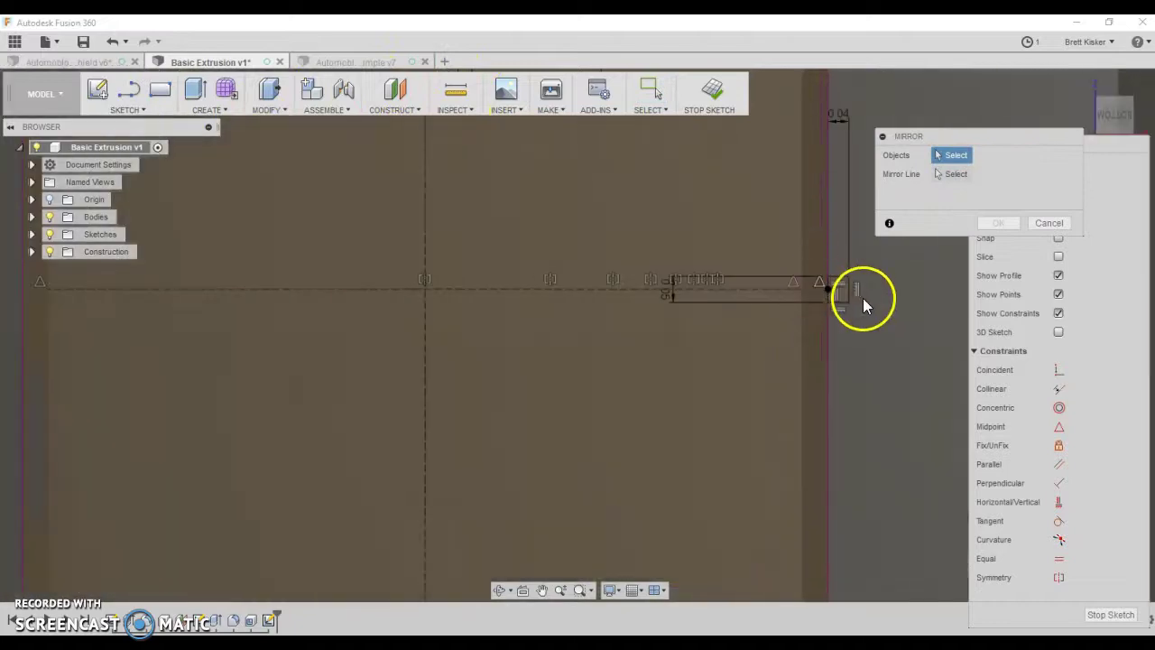
left_click(838, 285)
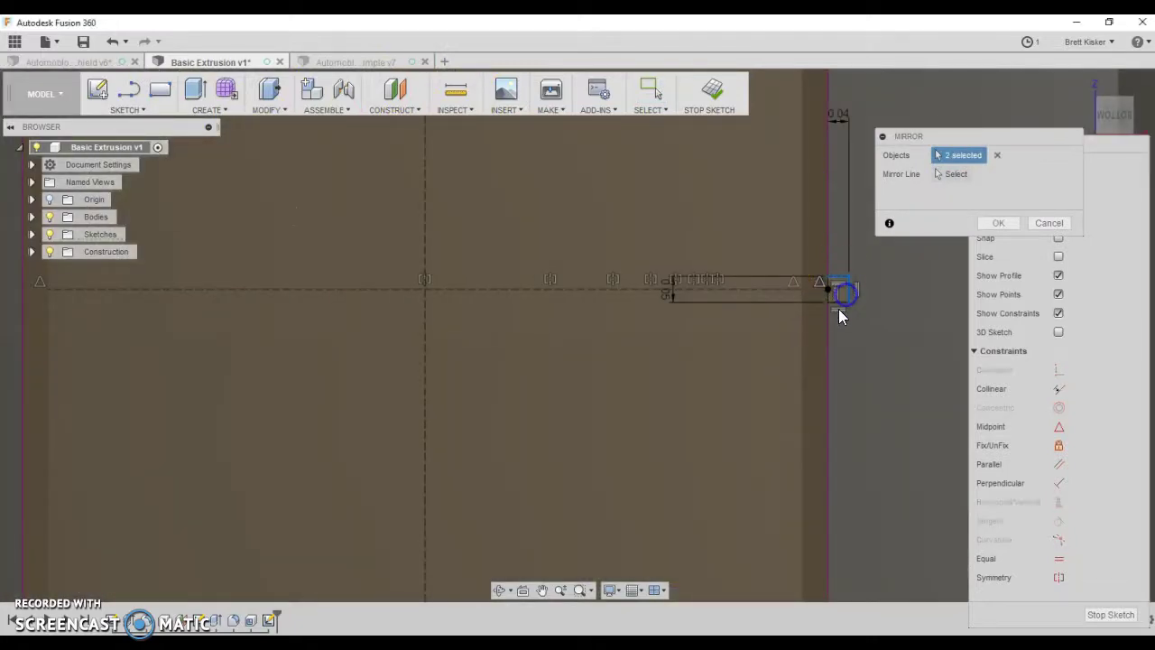
left_click(838, 305)
scroll(828, 298, "up", 3)
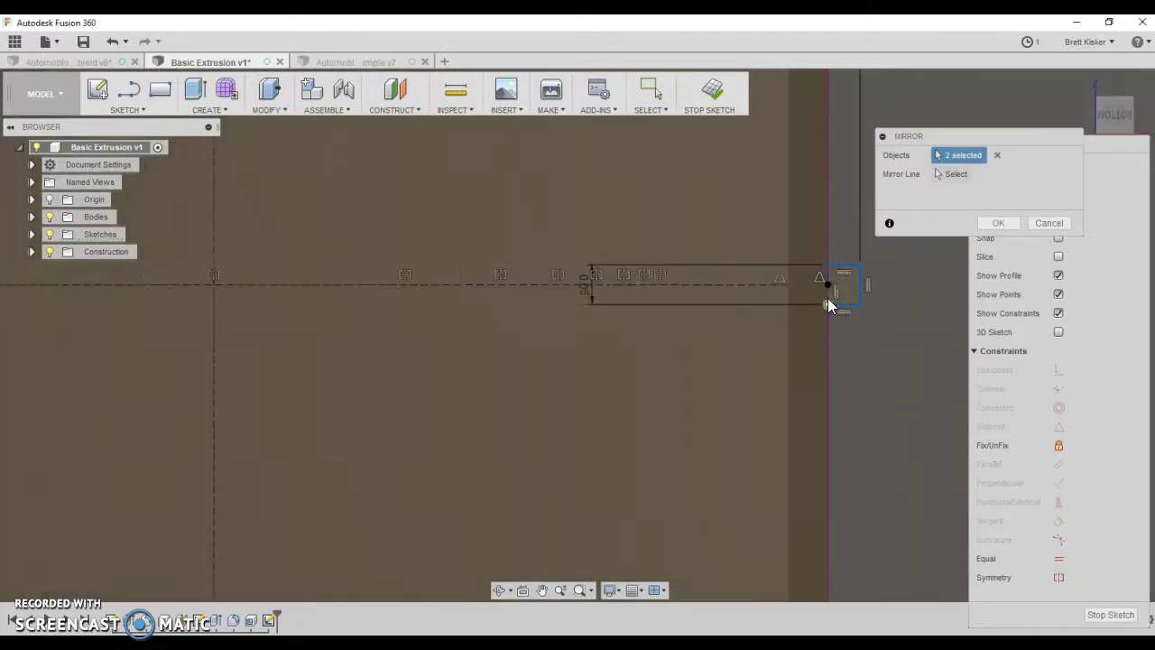
left_click(830, 294)
left_click(847, 262)
scroll(863, 234, "down", 2)
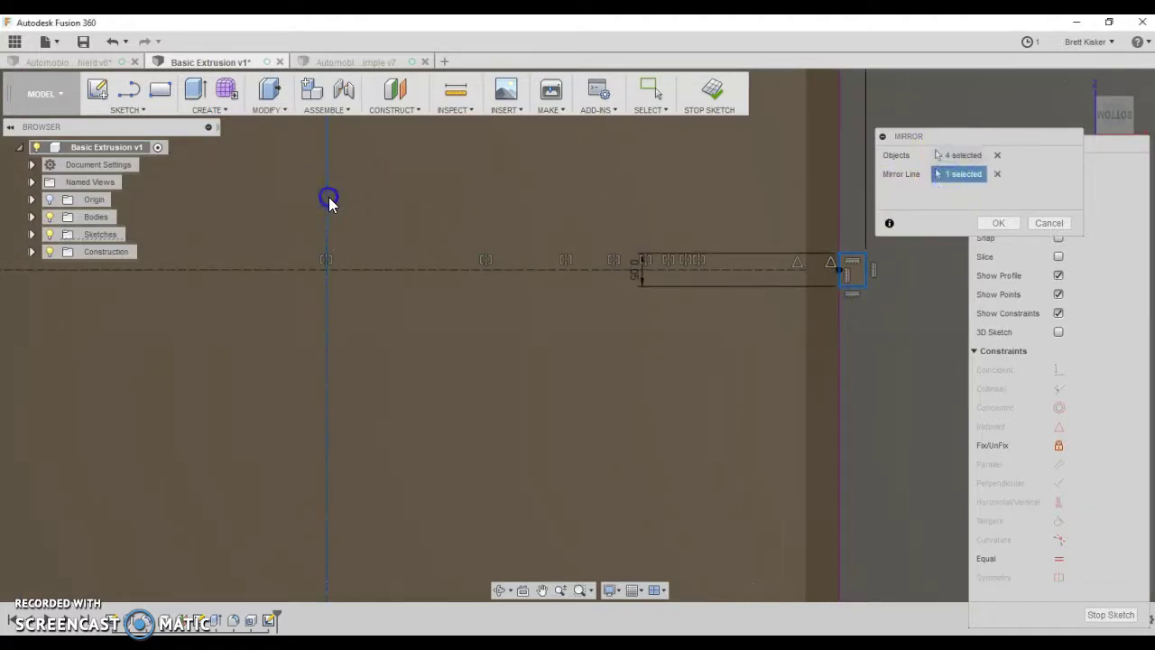
left_click(998, 224)
Finish the sketch containing the tab rectangles around the opening.
scroll(541, 262, "down", 5)
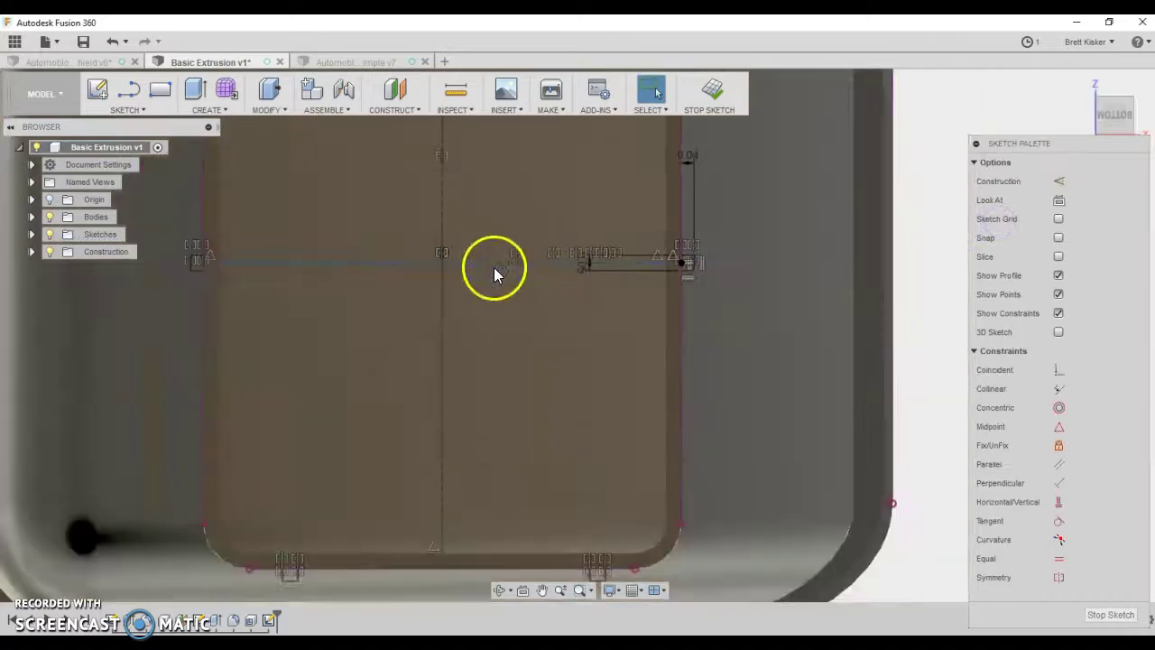
scroll(735, 231, "down", 4)
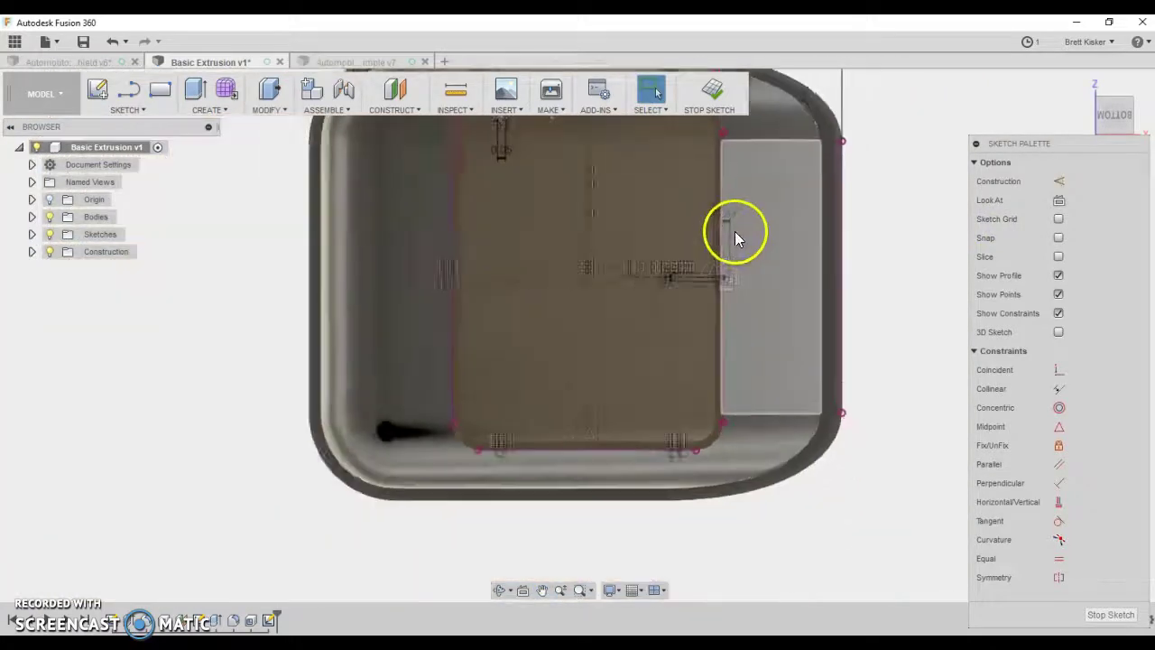
middle_click_drag(769, 228, 757, 341)
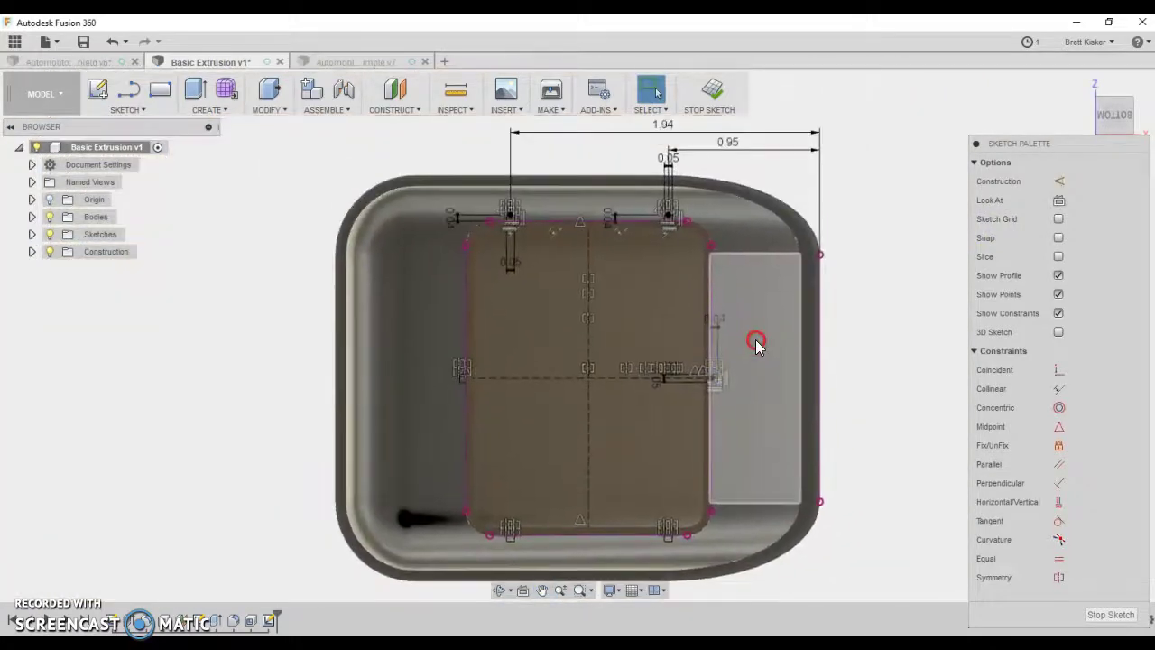
left_click(712, 90)
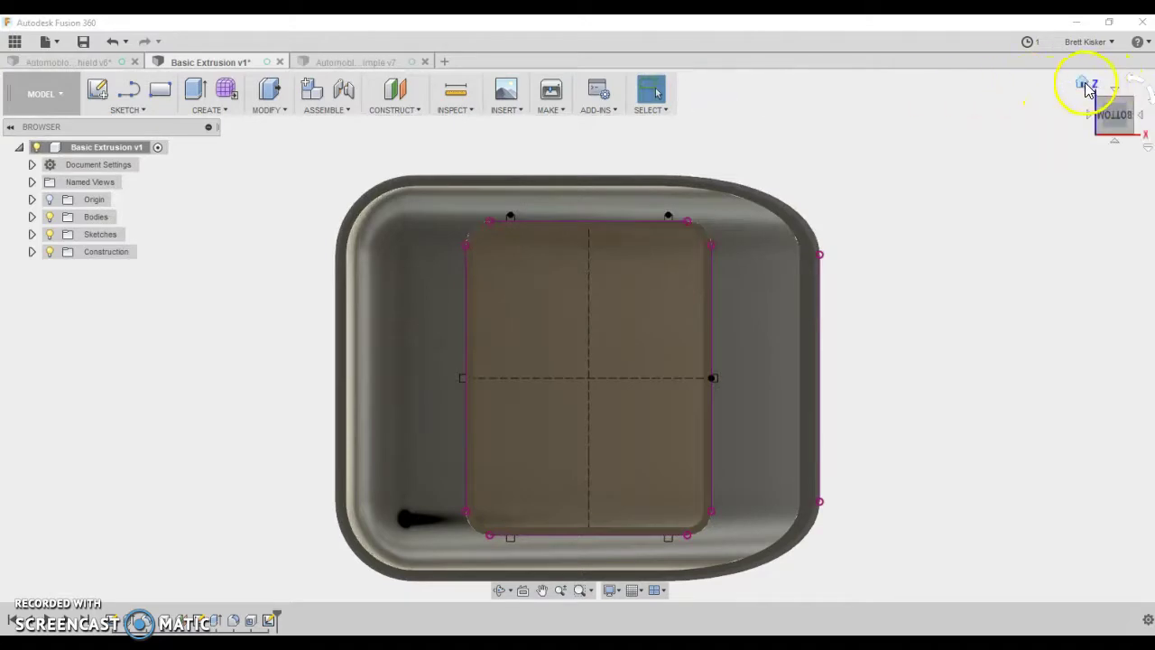
Start an extrusion using all six small tab rectangles around the inner opening on the underside as profiles.
left_click(1084, 85)
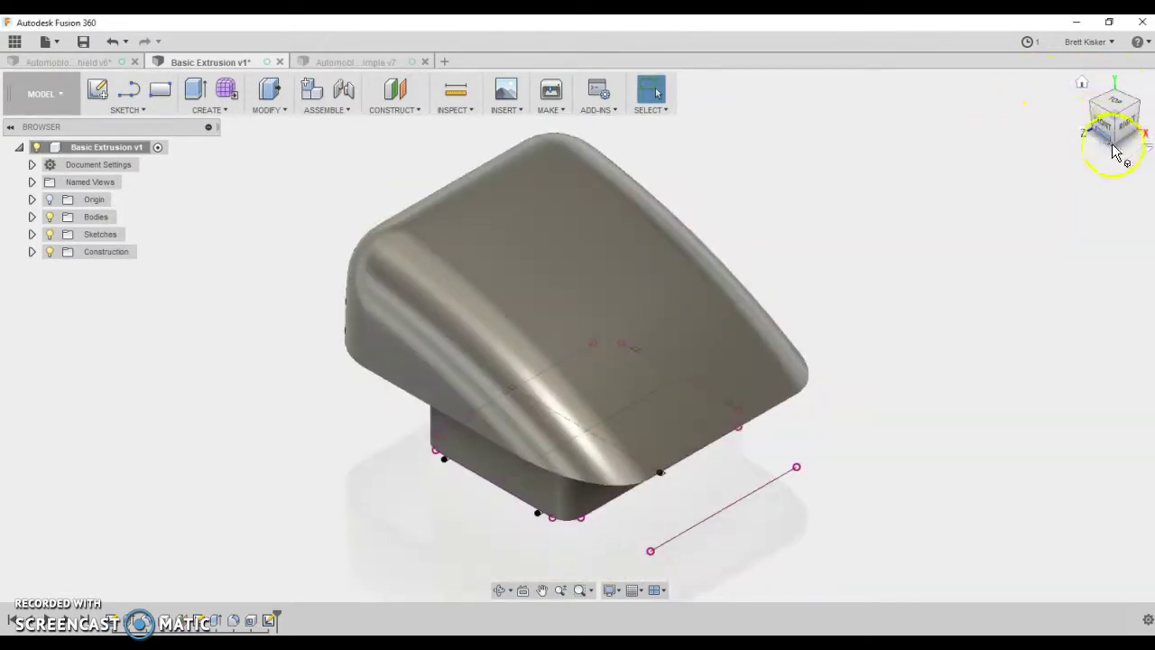
left_click(1116, 152)
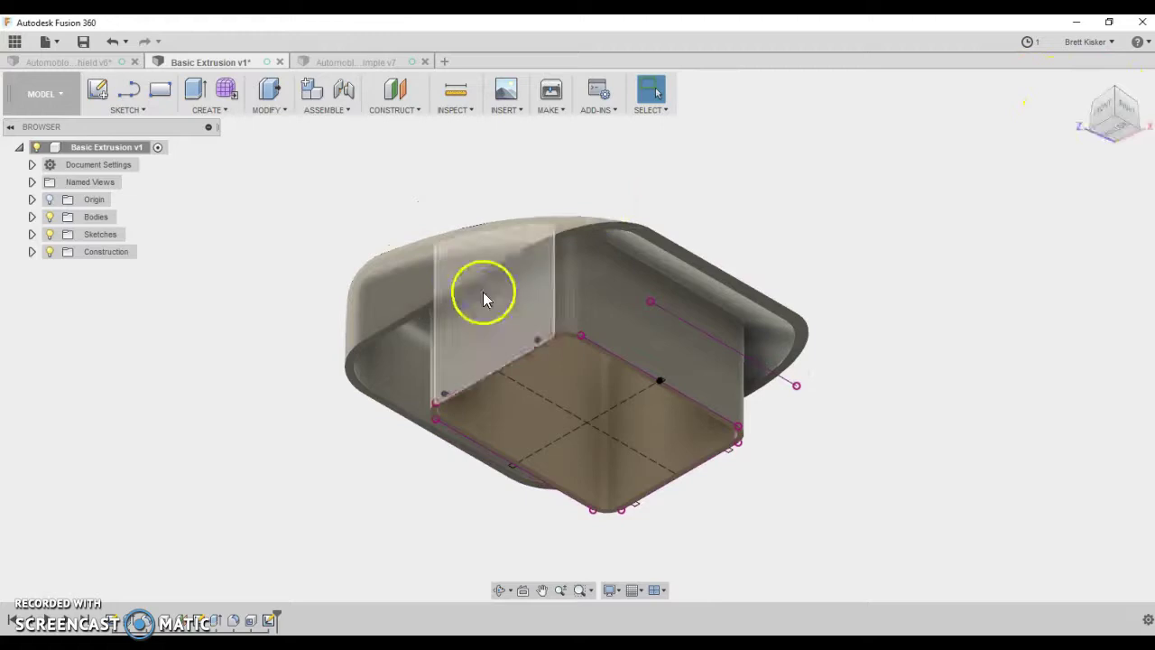
key("e")
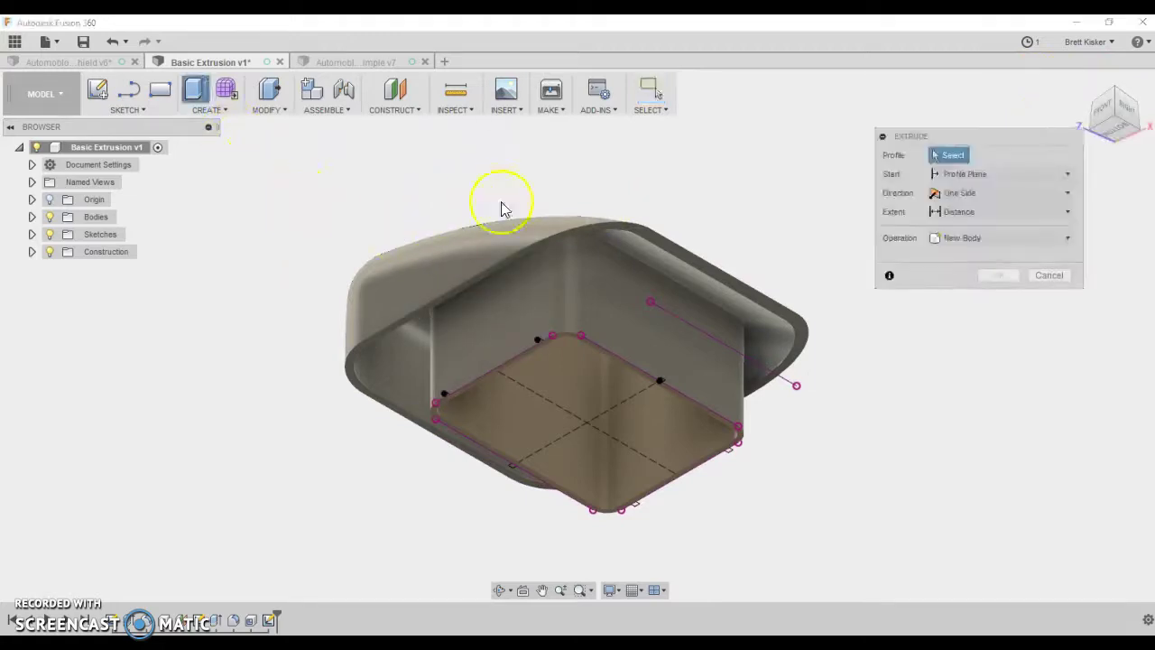
scroll(660, 387, "up", 6)
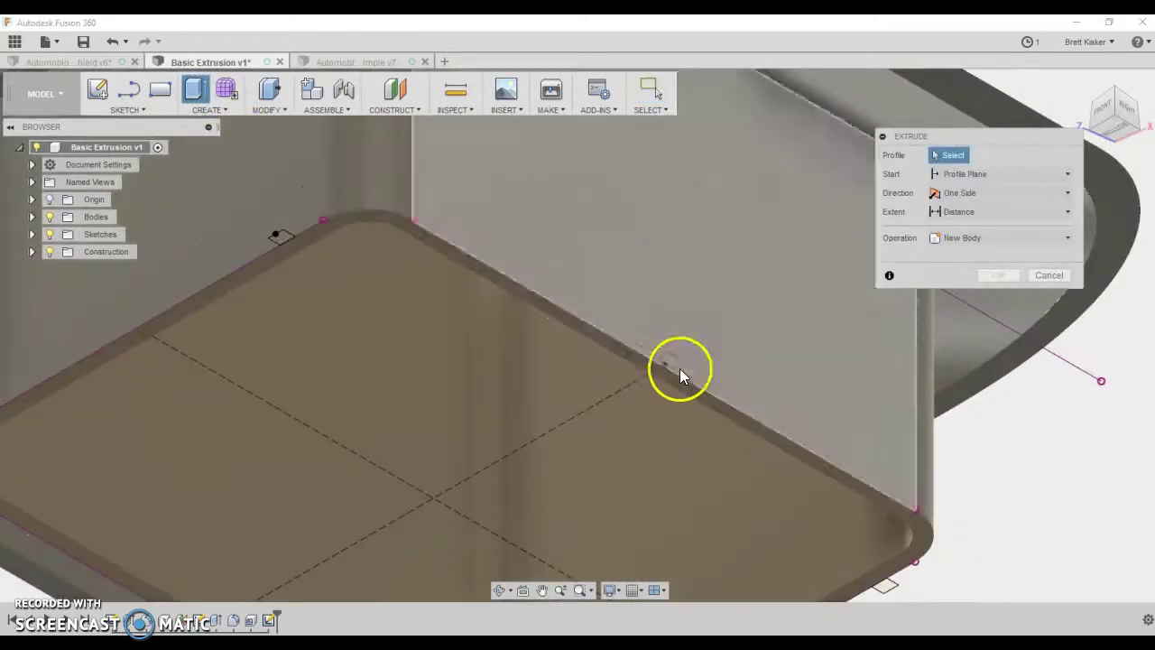
left_click(666, 367)
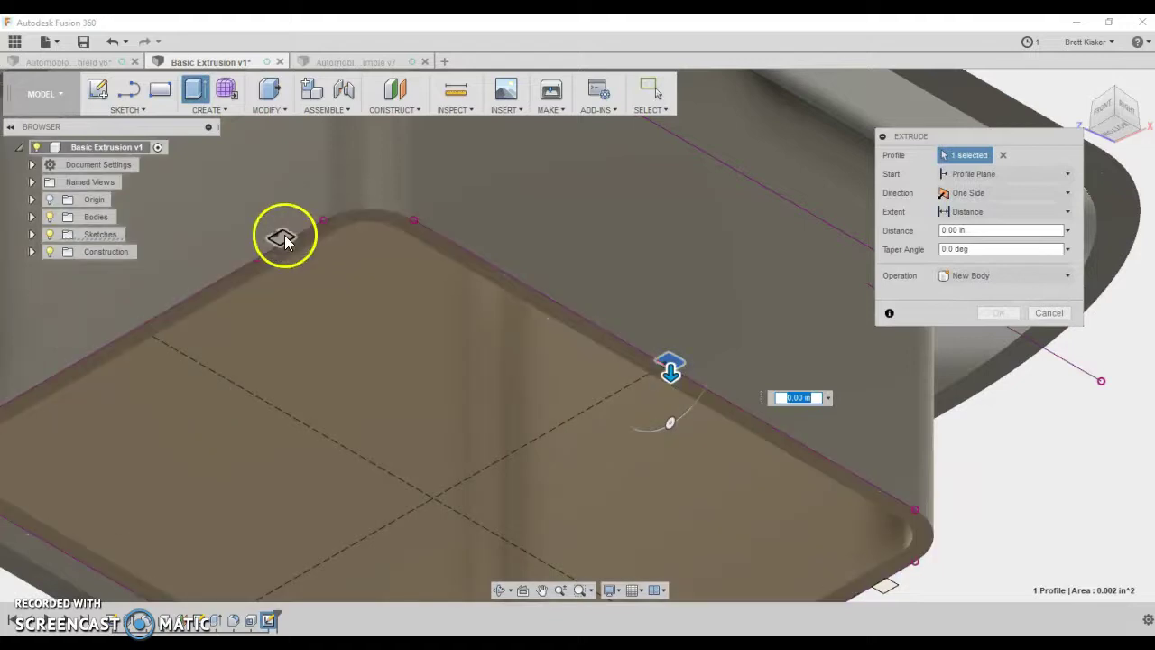
left_click(285, 239)
scroll(250, 284, "down", 3)
scroll(116, 349, "up", 3)
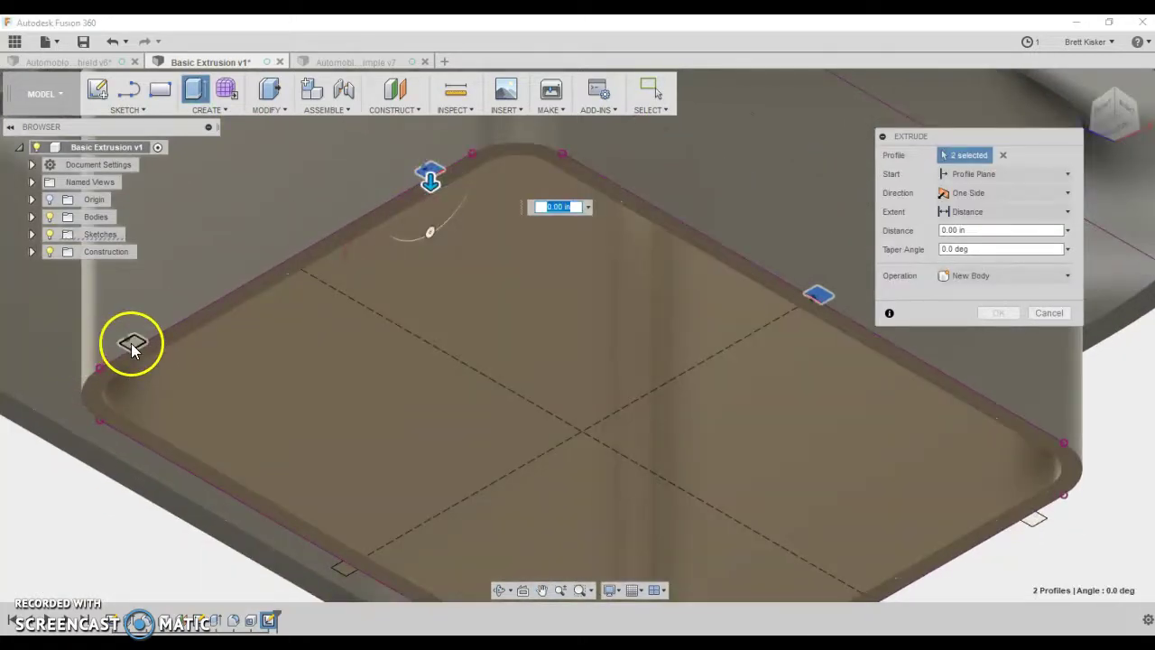
left_click(132, 345)
left_click(346, 568)
middle_click_drag(503, 495, 369, 284)
left_click(584, 452)
middle_click_drag(661, 397, 329, 487)
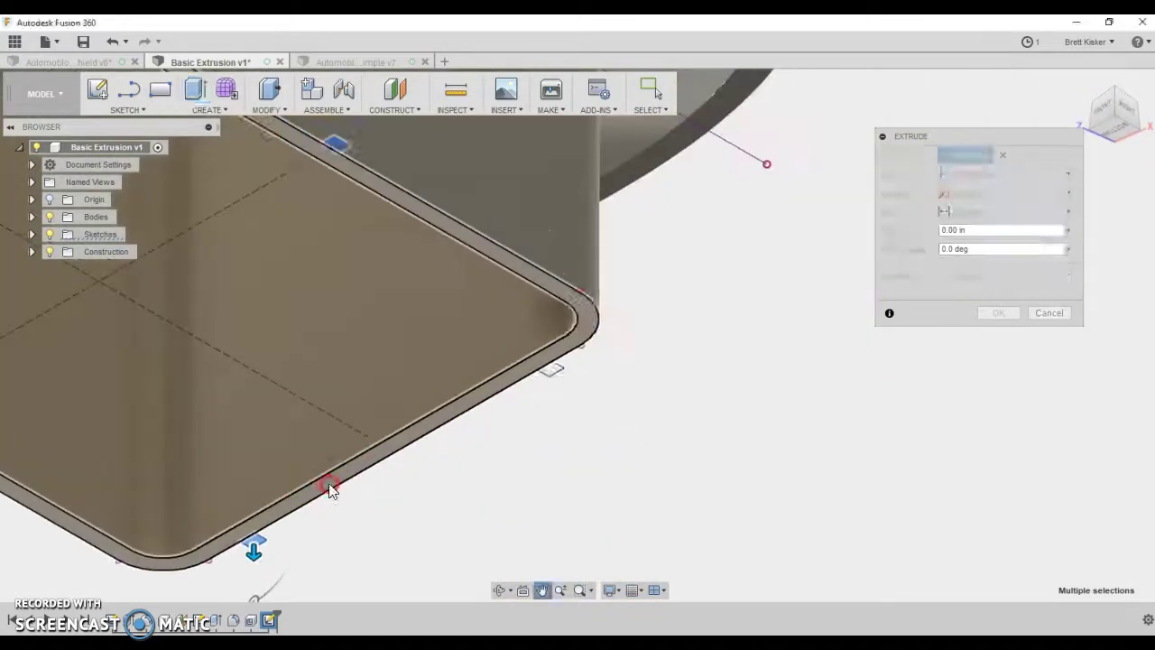
left_click(548, 371)
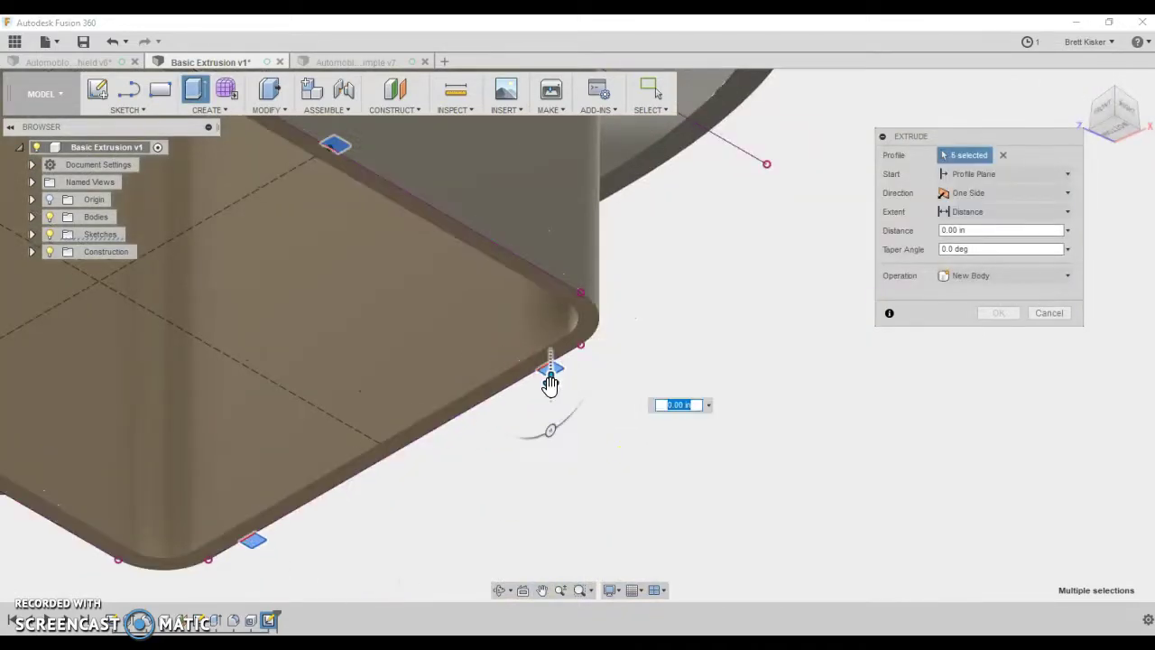
scroll(554, 386, "down", 3)
scroll(554, 453, "down", 2)
middle_click_drag(568, 468, 591, 537)
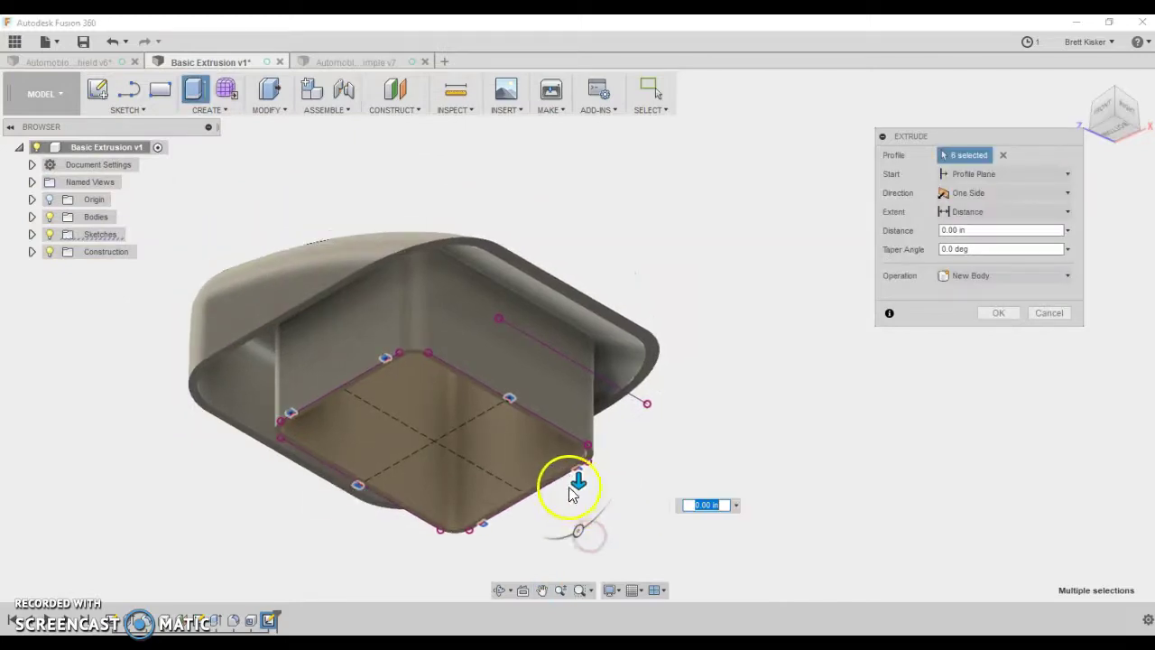
Pull the six tab profiles about 2.476 in up into the body and set the extrusion's operation to Join.
left_click_drag(570, 494, 548, 213)
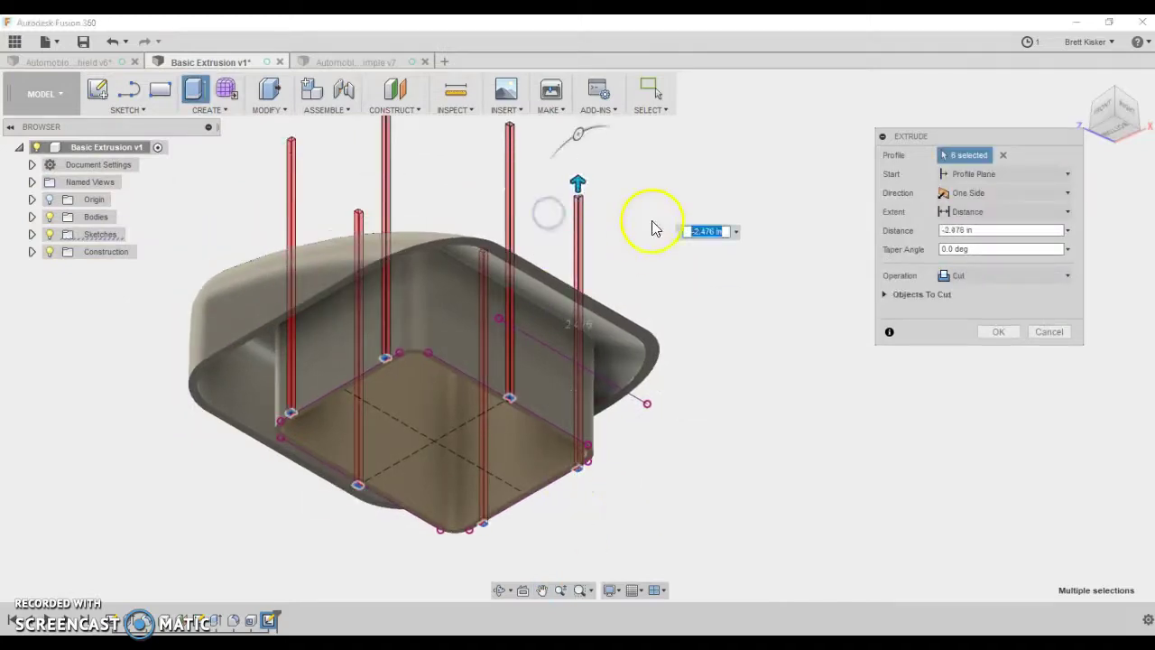
left_click(955, 276)
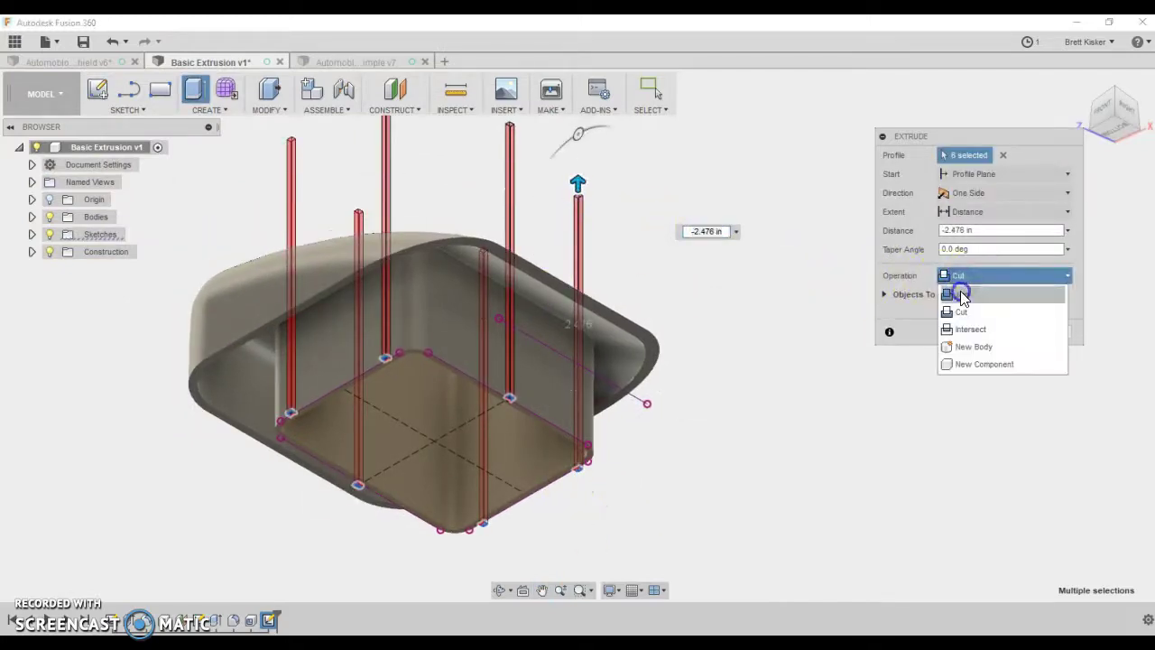
left_click(962, 296)
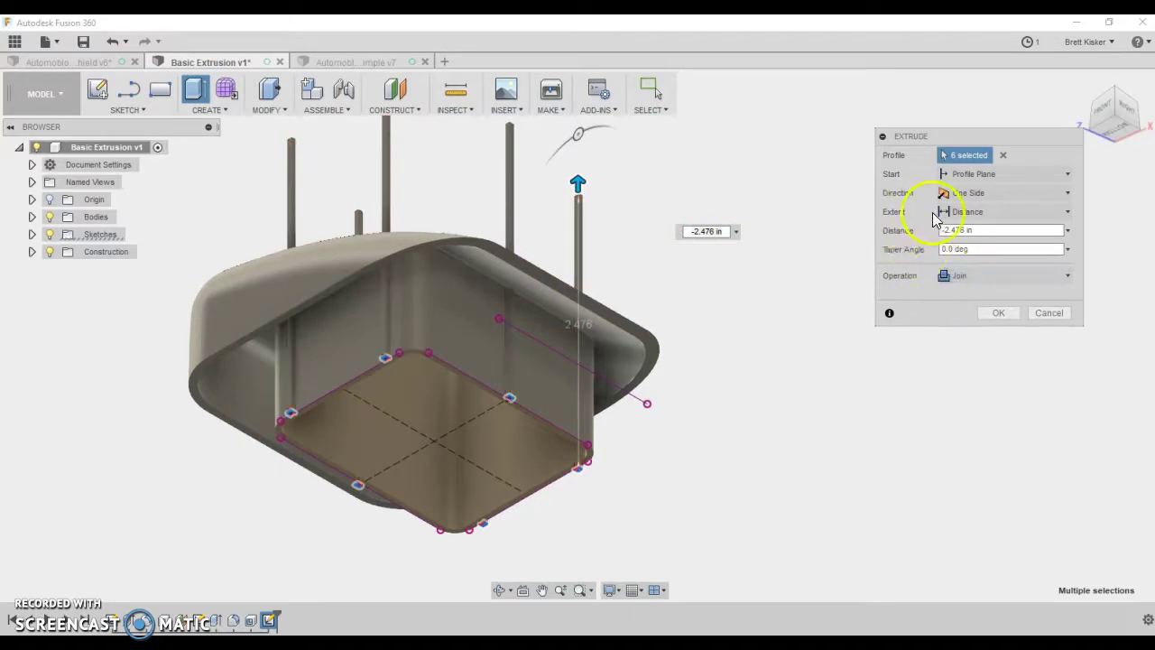
Change the tab extrusion's extent to To Object, ending at the body's large sloped face, and complete the extrusion.
left_click(958, 212)
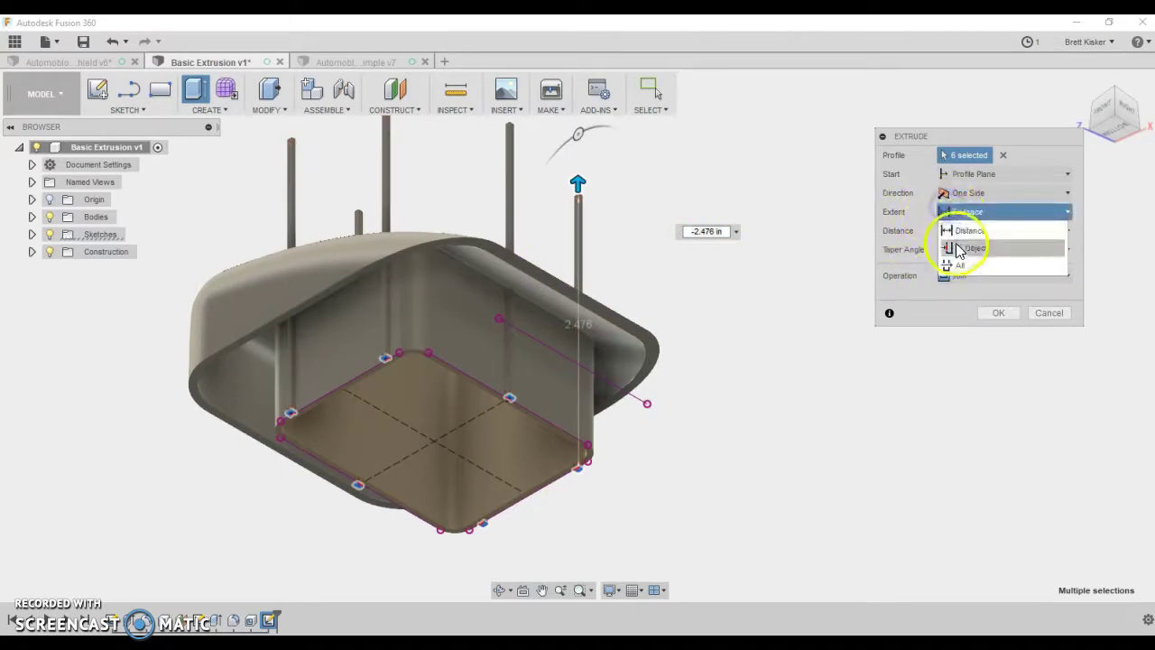
left_click(960, 249)
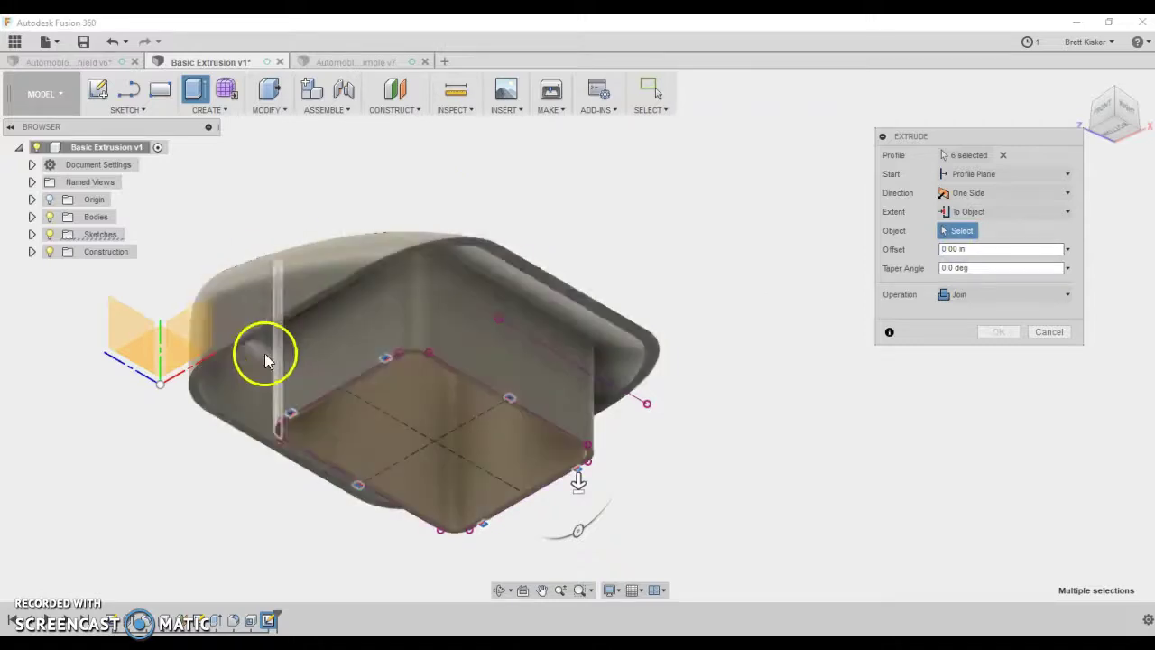
scroll(271, 350, "up", 2)
left_click(498, 246)
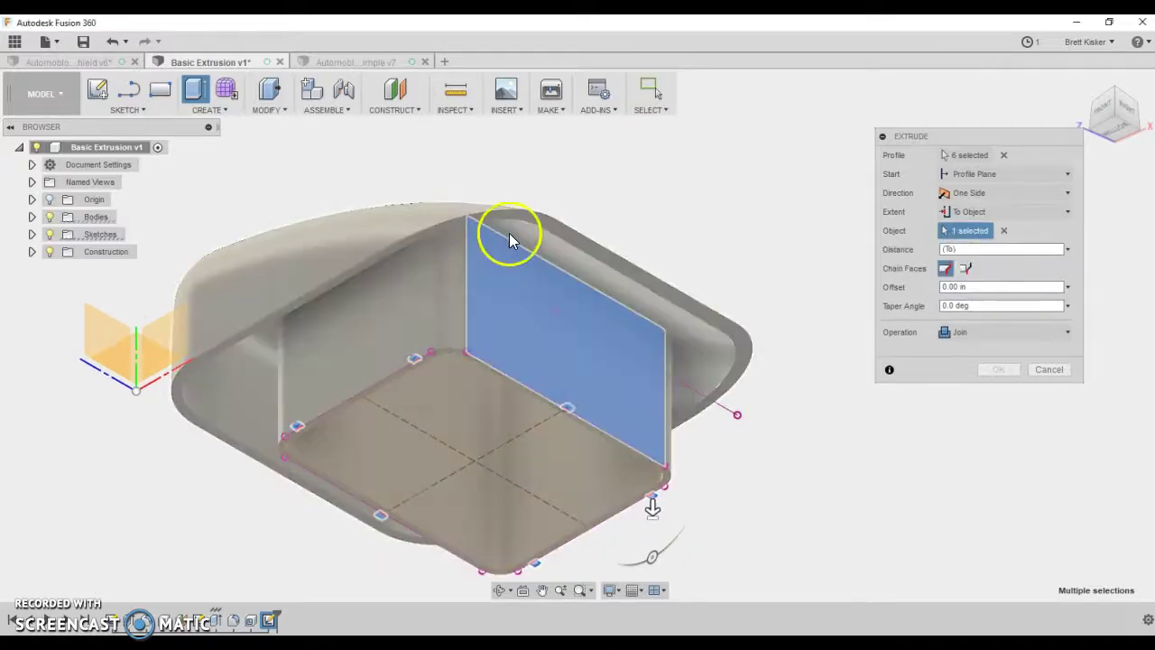
left_click(516, 238)
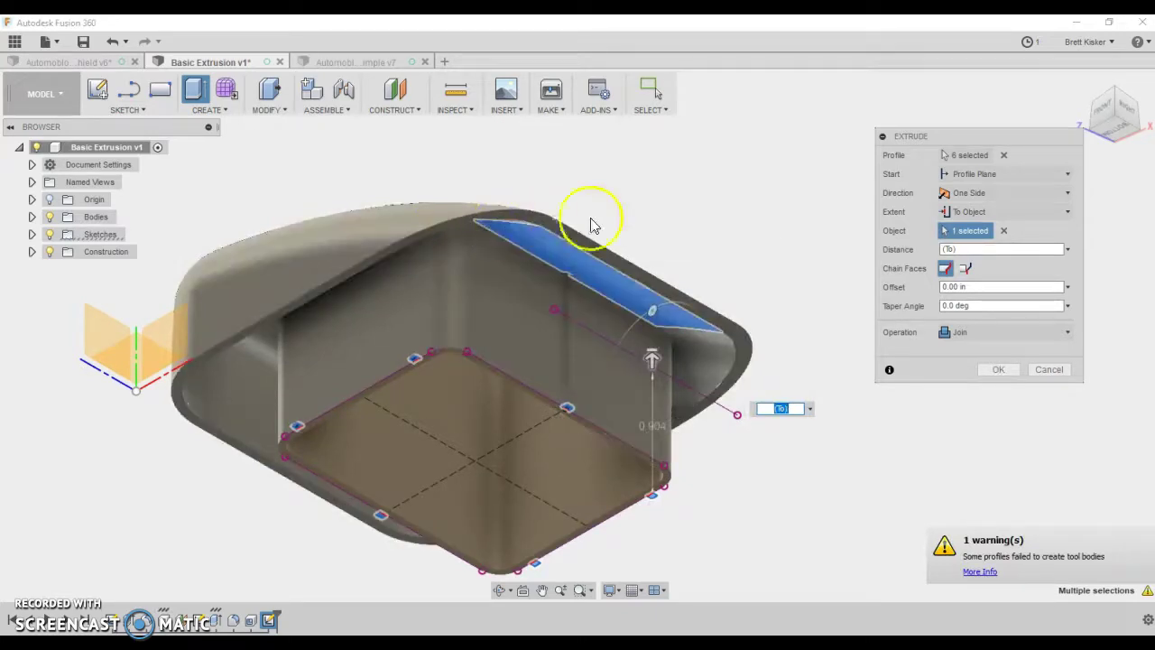
left_click(1117, 98)
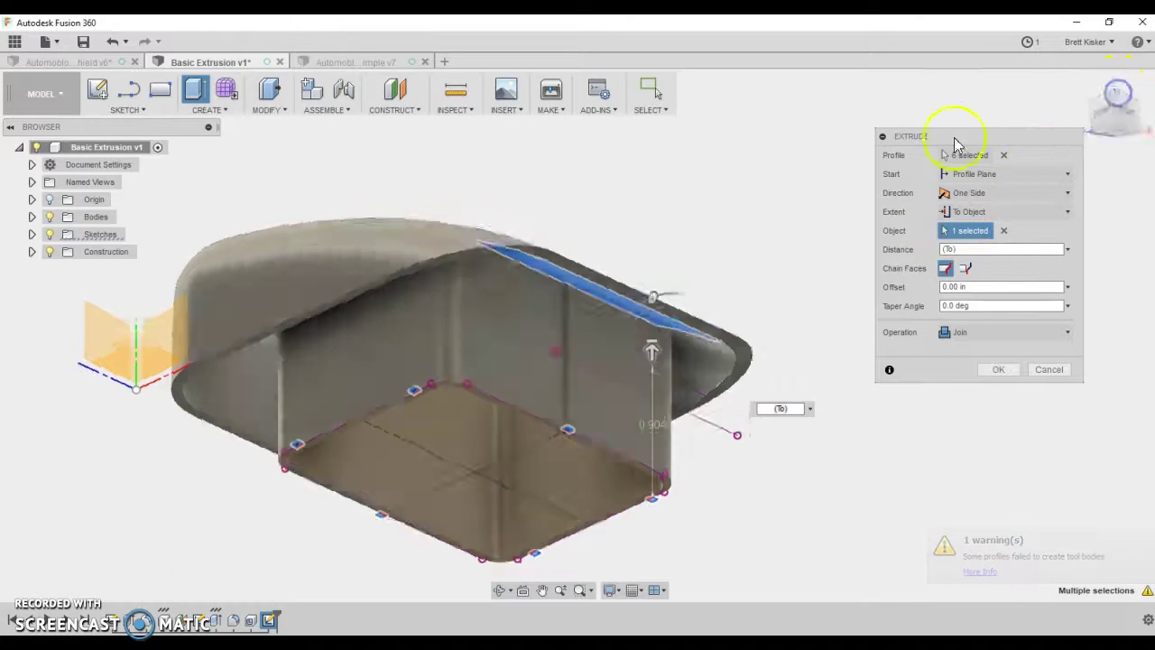
left_click(1000, 370)
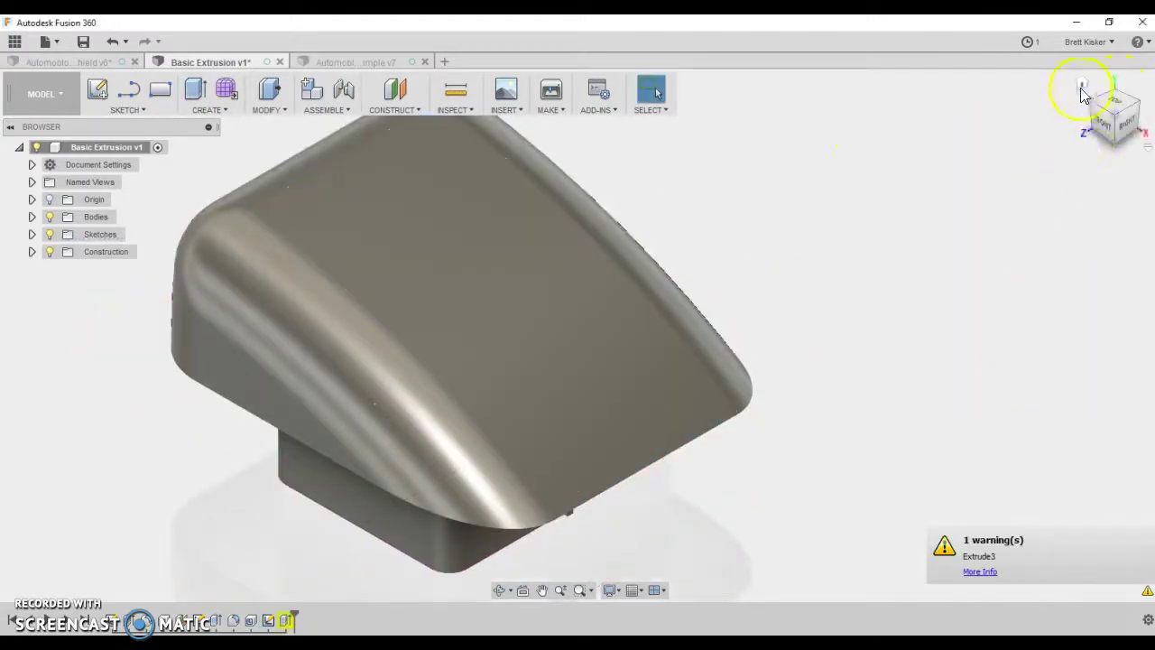
Examine the extruded tabs around the inner opening from below and check the overall body.
left_click(1082, 86)
left_click(1093, 131)
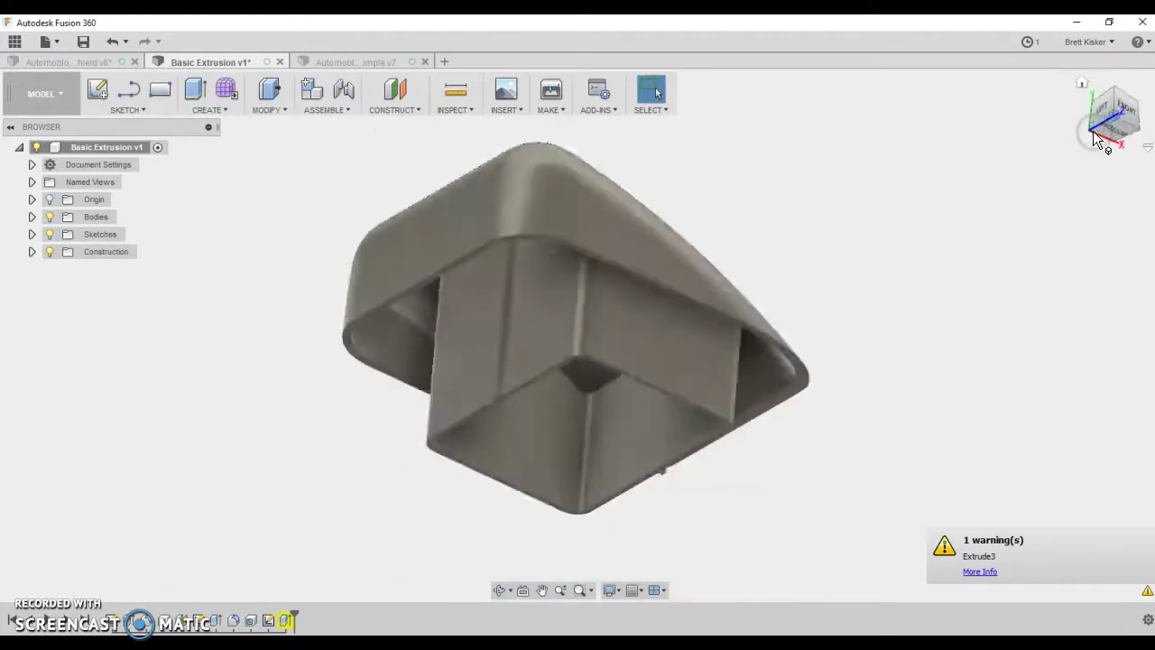
scroll(572, 441, "up", 3)
middle_click_drag(605, 423, 652, 364)
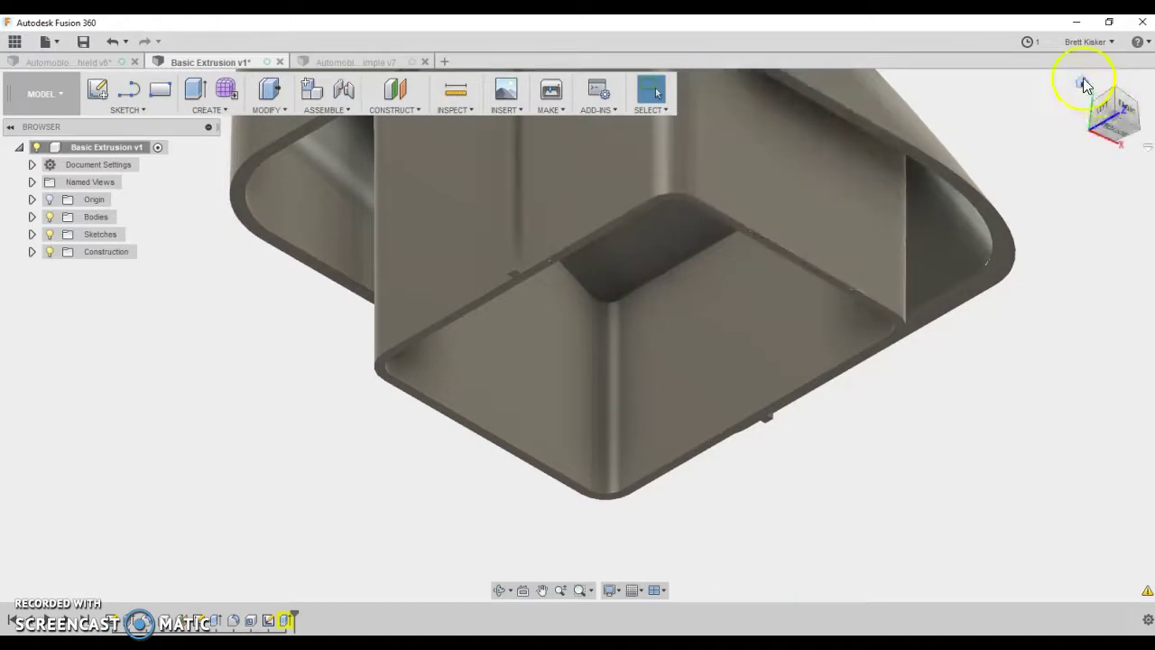
left_click(1083, 78)
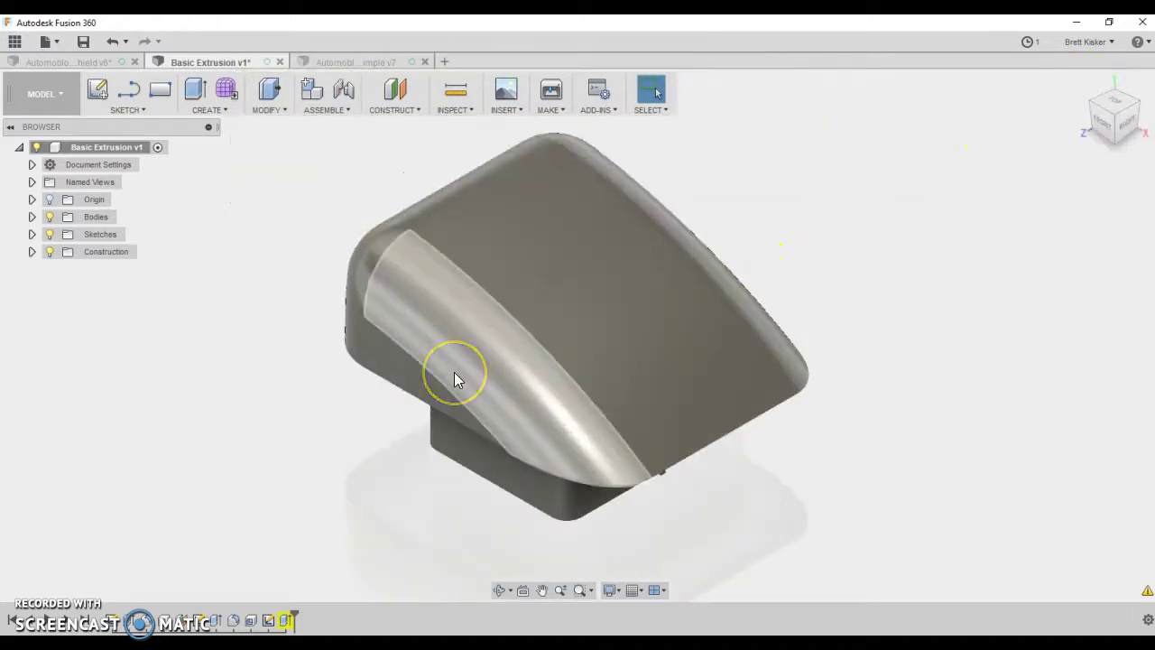
left_click(188, 400)
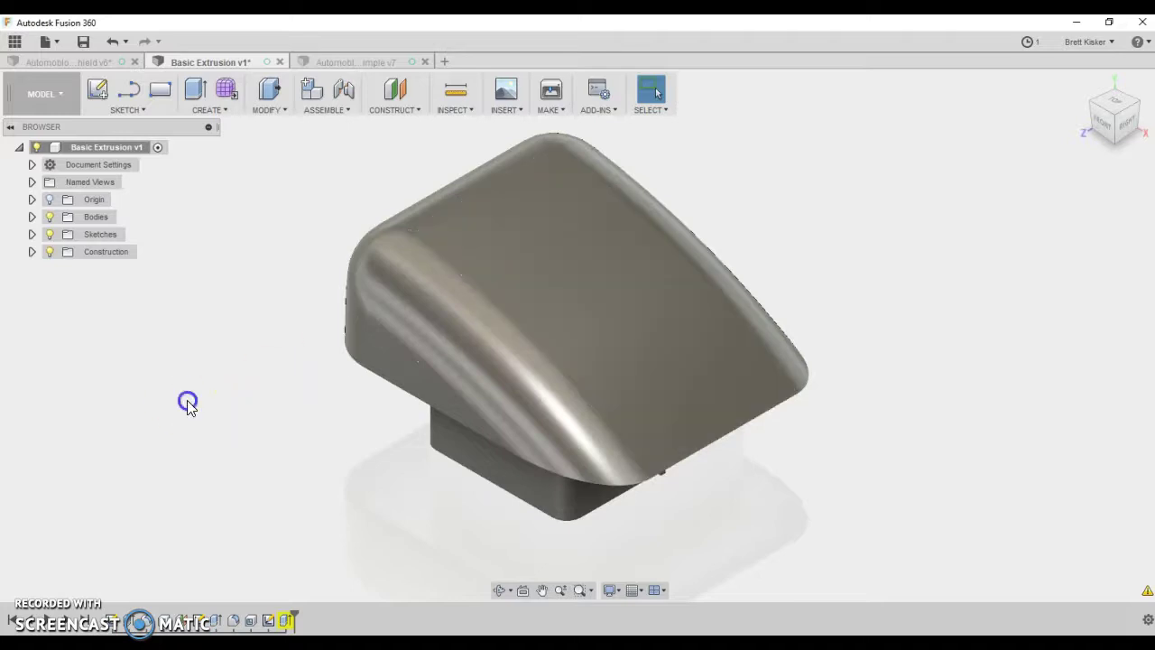
left_click(180, 299)
right_click(288, 620)
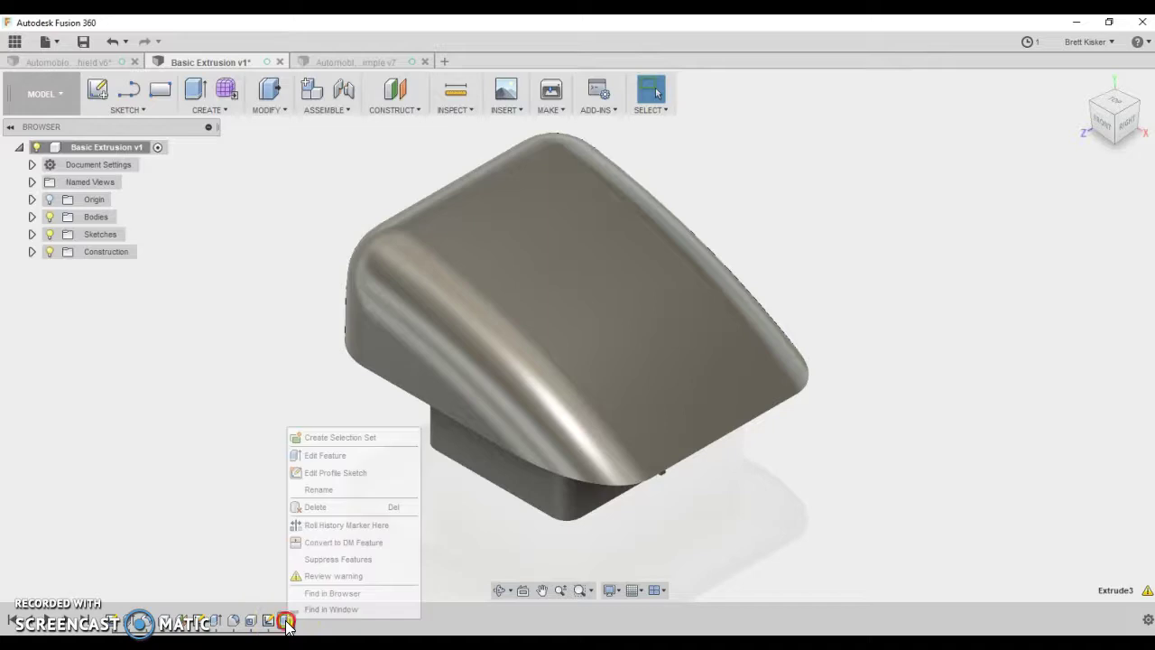
left_click(330, 455)
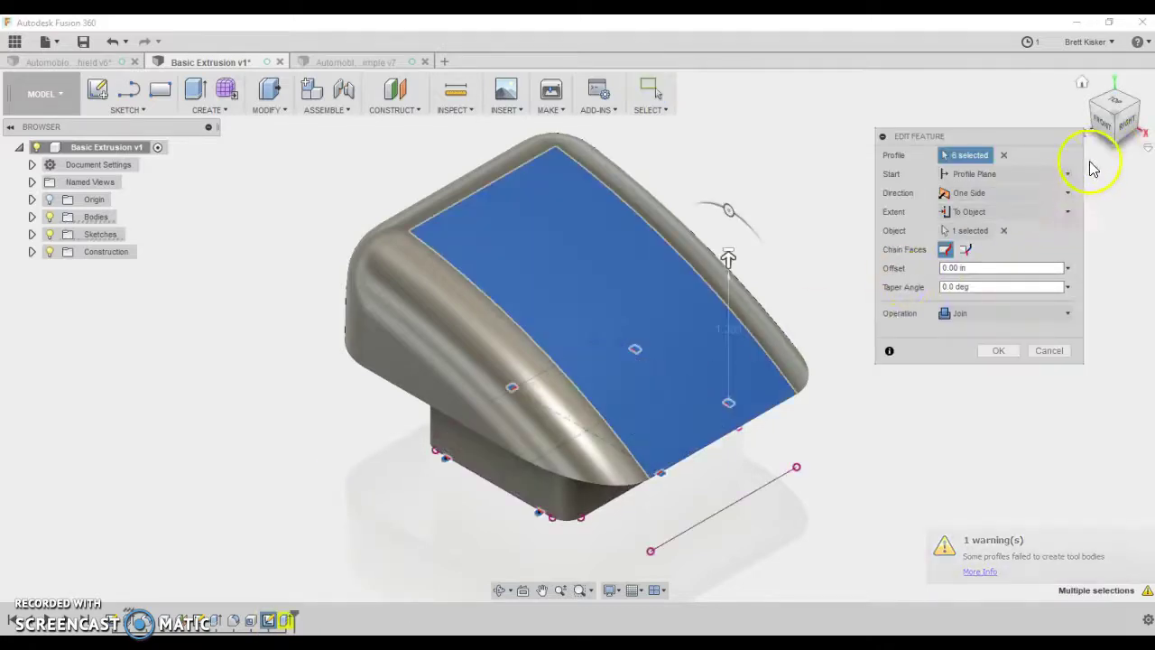
left_click(1130, 126)
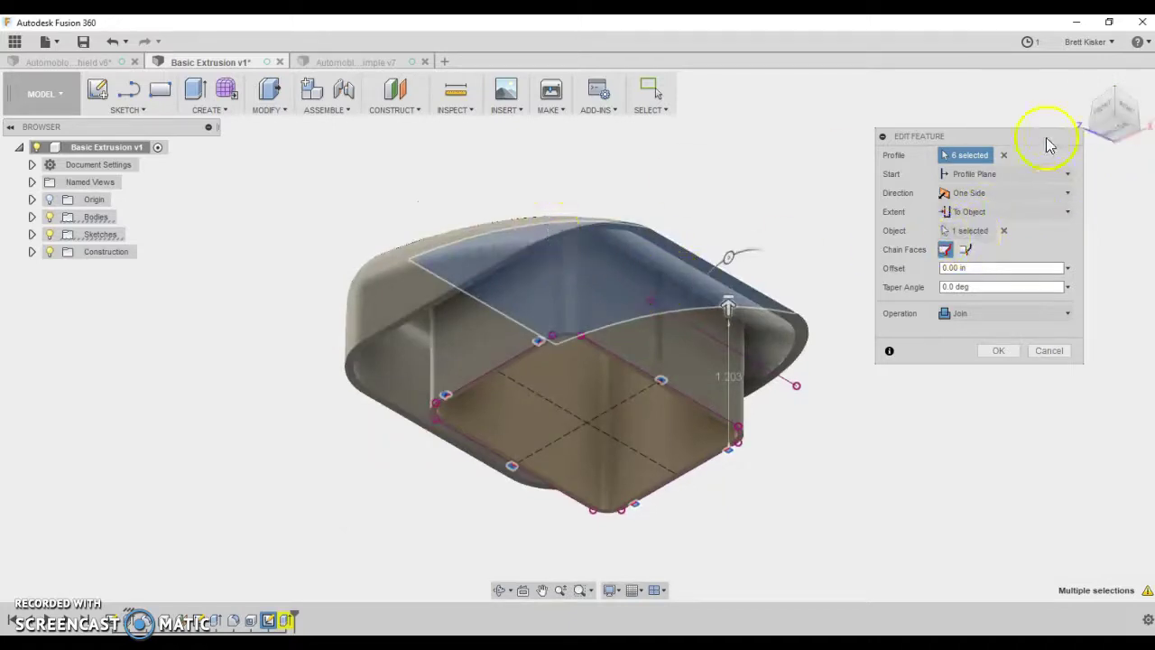
left_click(1085, 86)
key("e")
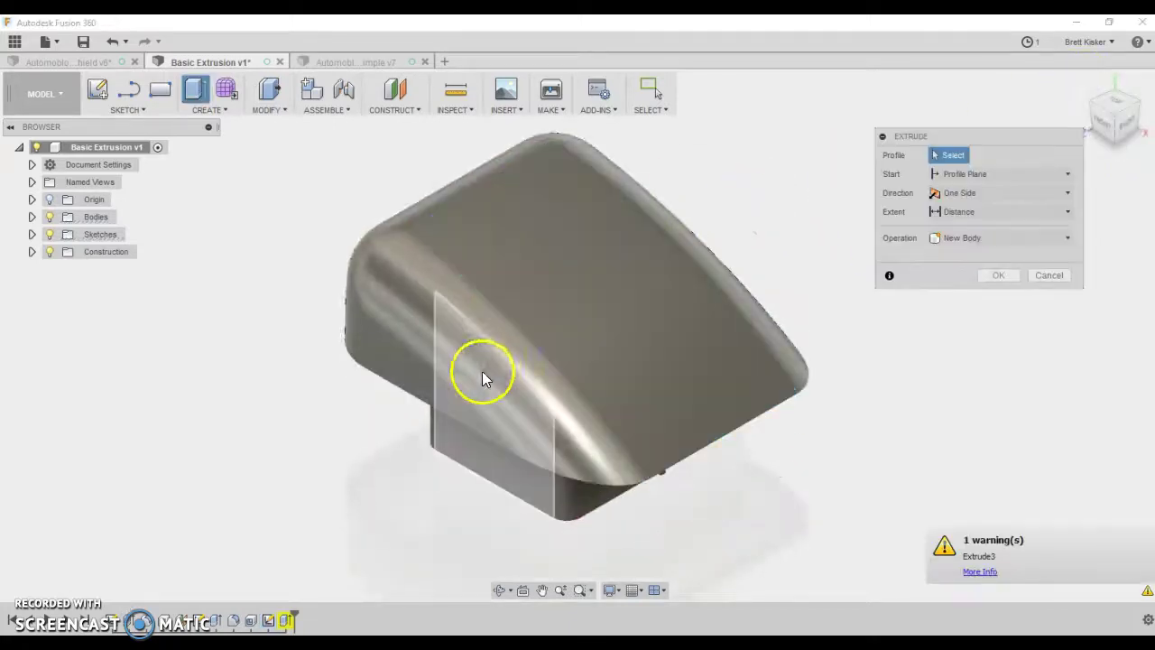
left_click(1042, 277)
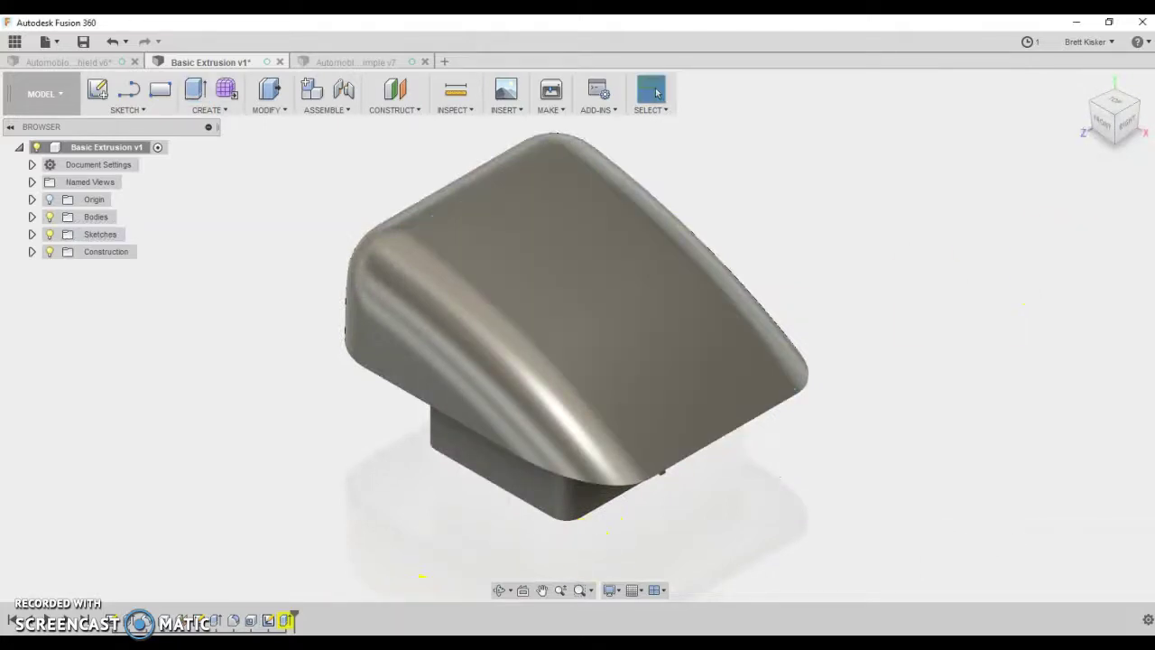
Reopen the six-tab extrusion for editing and reactivate the selection of its end object.
right_click(287, 623)
left_click(361, 458)
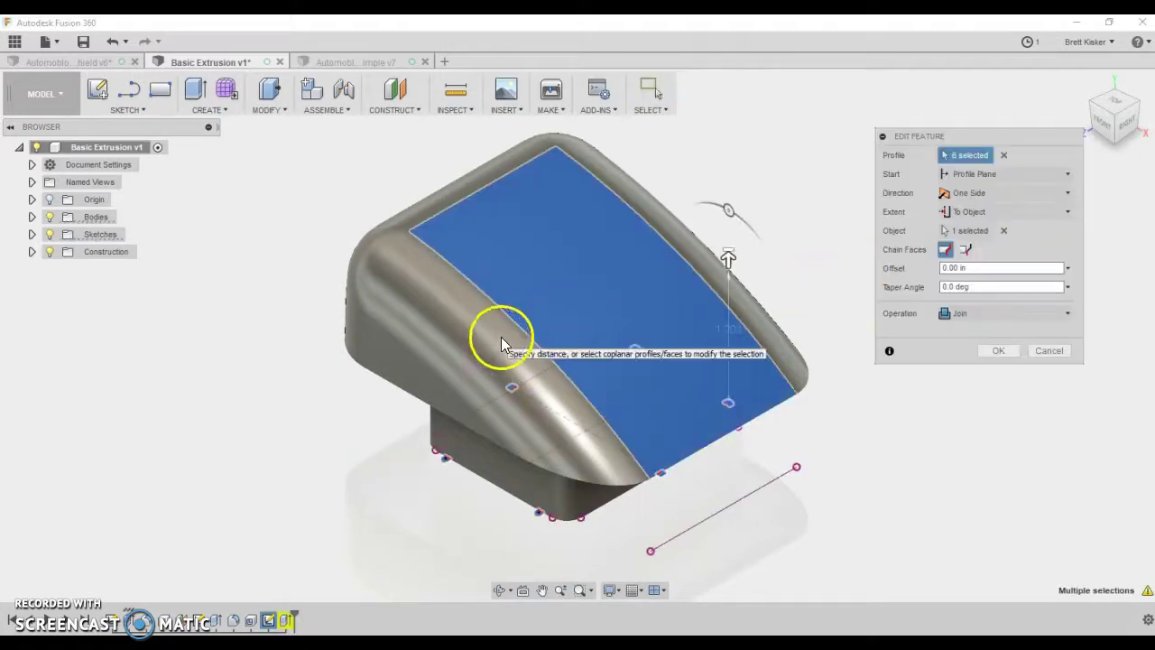
left_click(953, 233)
Try ending the tab extrusion at each of the rounded faces flanking the large sloped face.
left_click(476, 324)
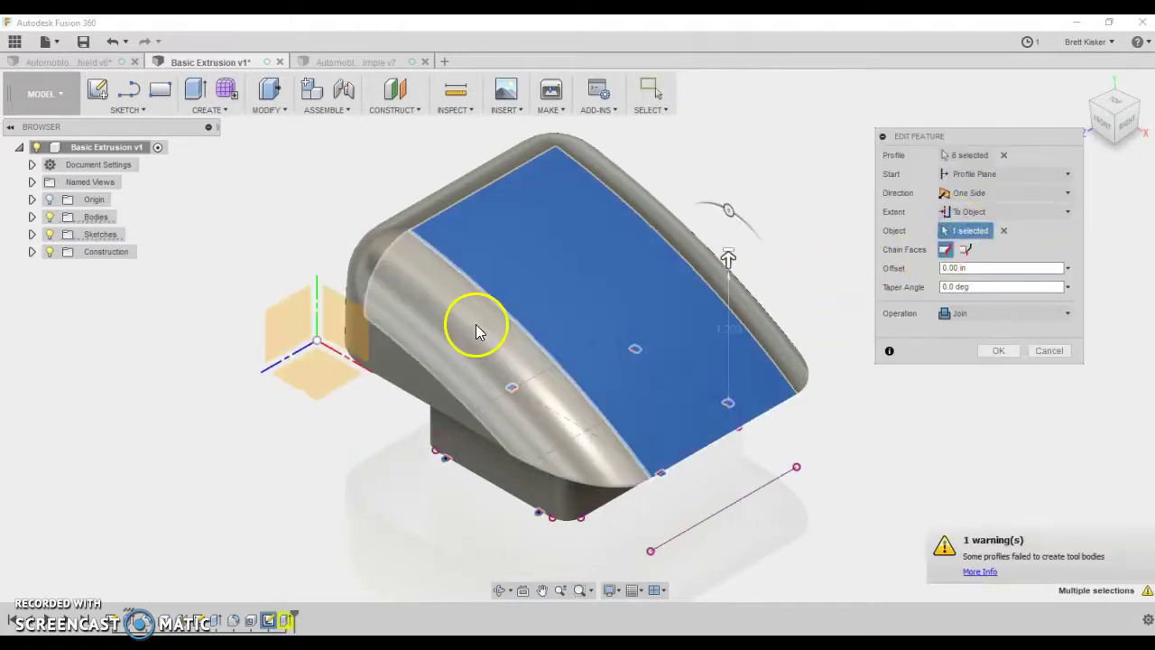
left_click(671, 237)
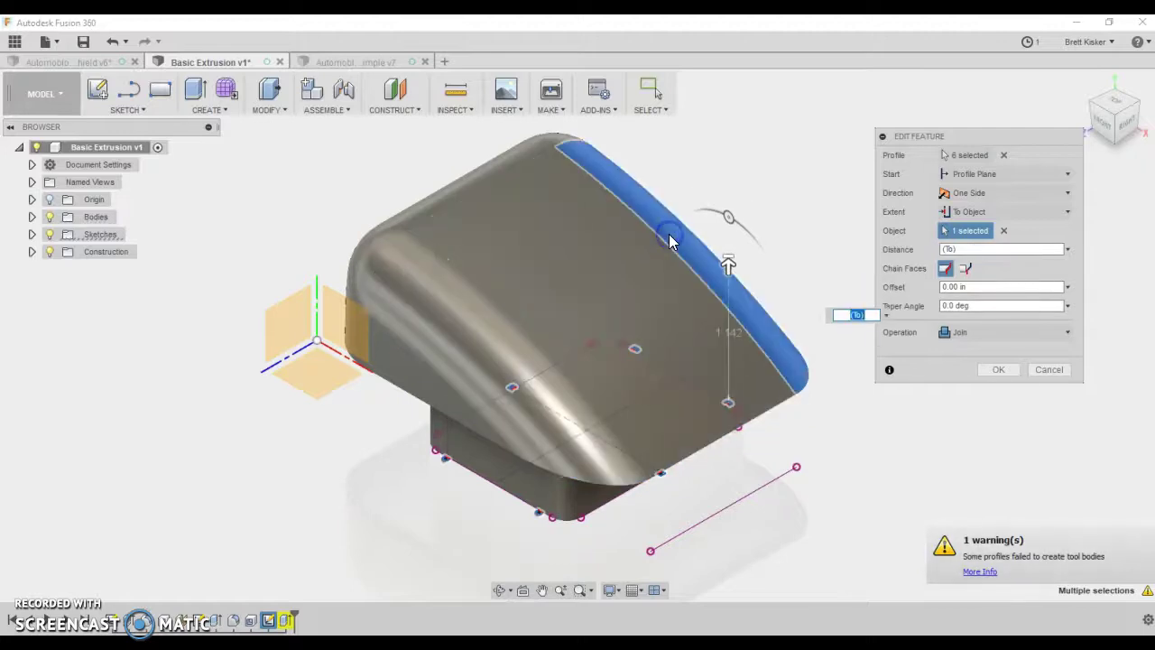
left_click(640, 255)
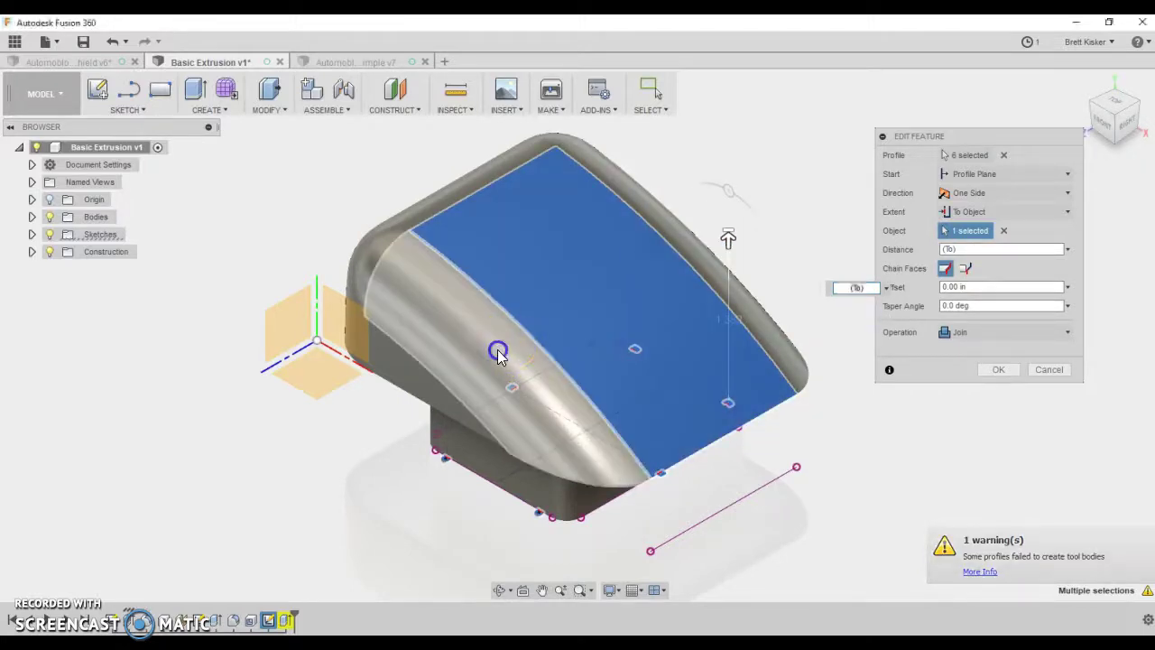
left_click(498, 348)
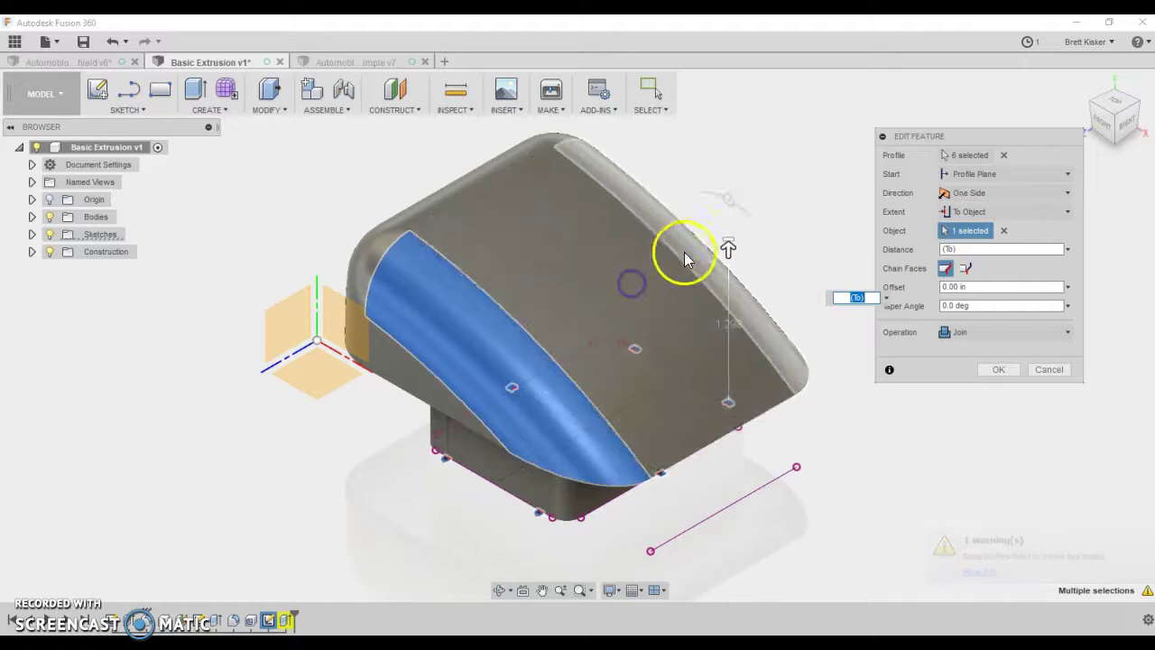
left_click(694, 246)
left_click(677, 270)
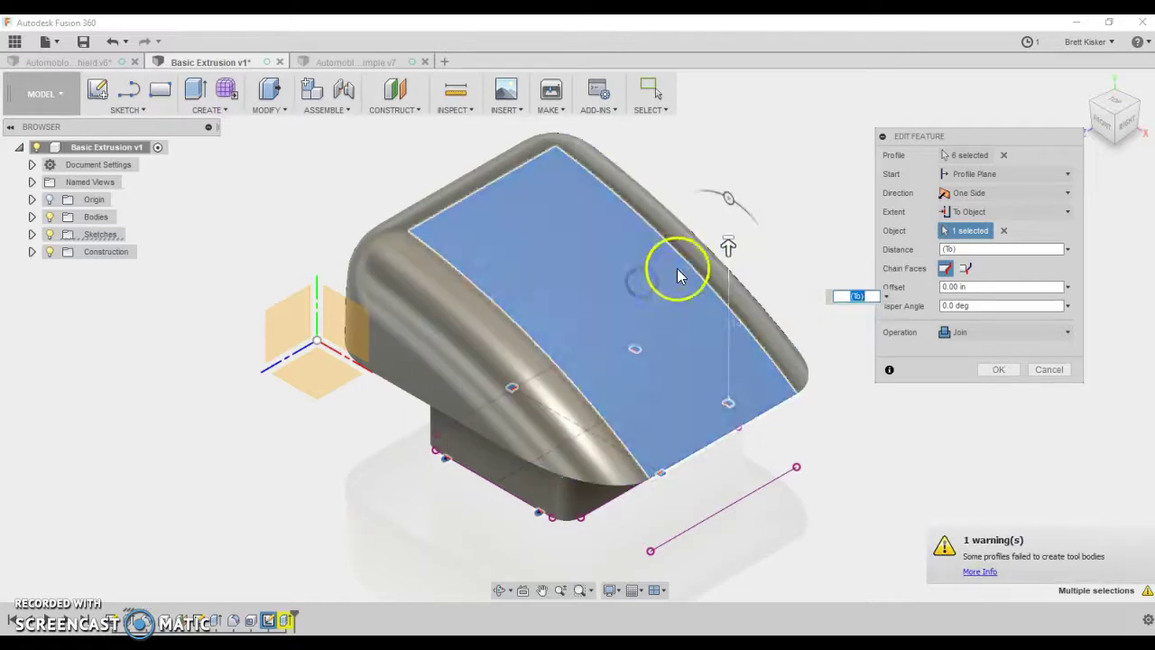
left_click(699, 253)
left_click(945, 268)
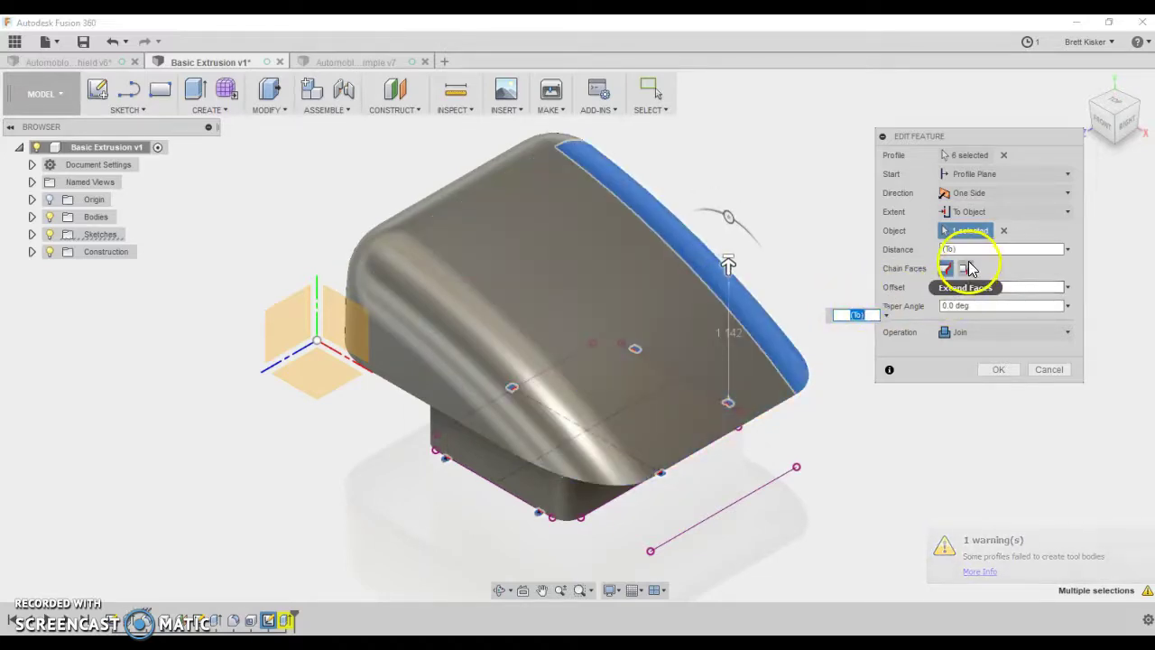
Change the tab extrusion's extent from To Object to All and apply the edit.
left_click(965, 212)
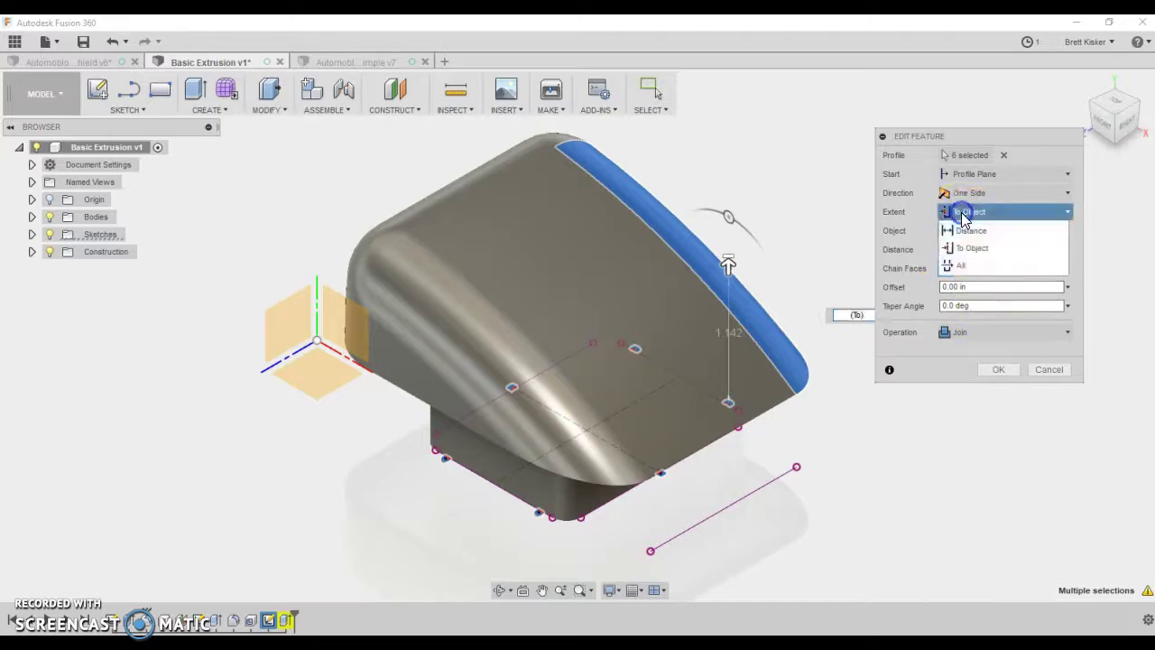
left_click(978, 265)
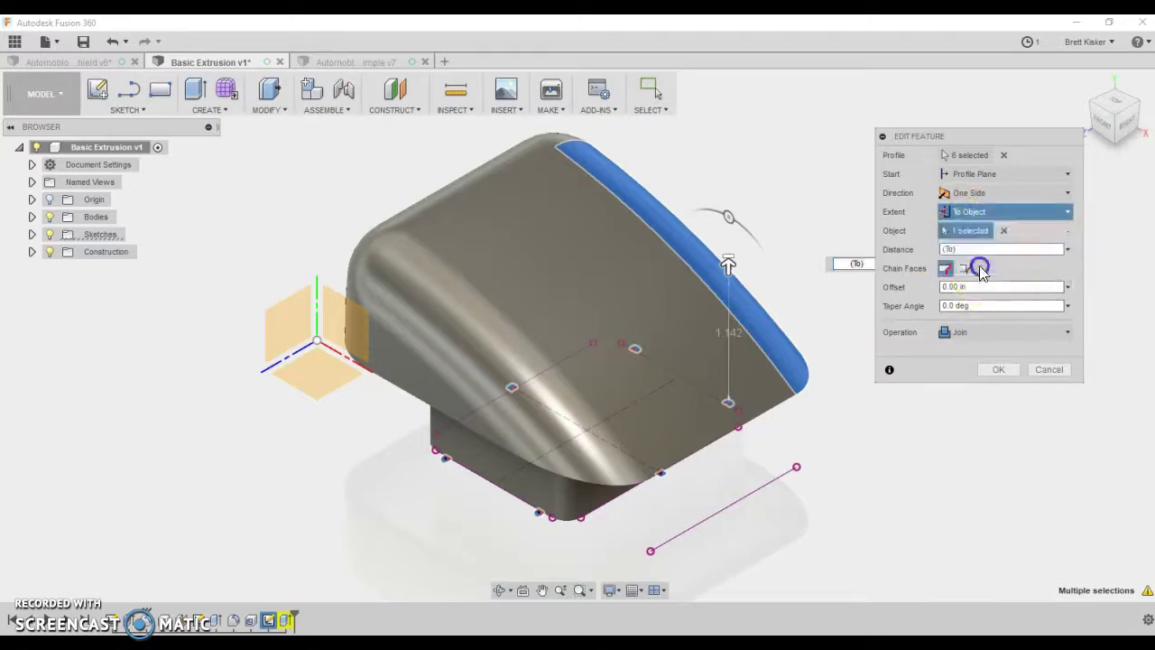
left_click(999, 332)
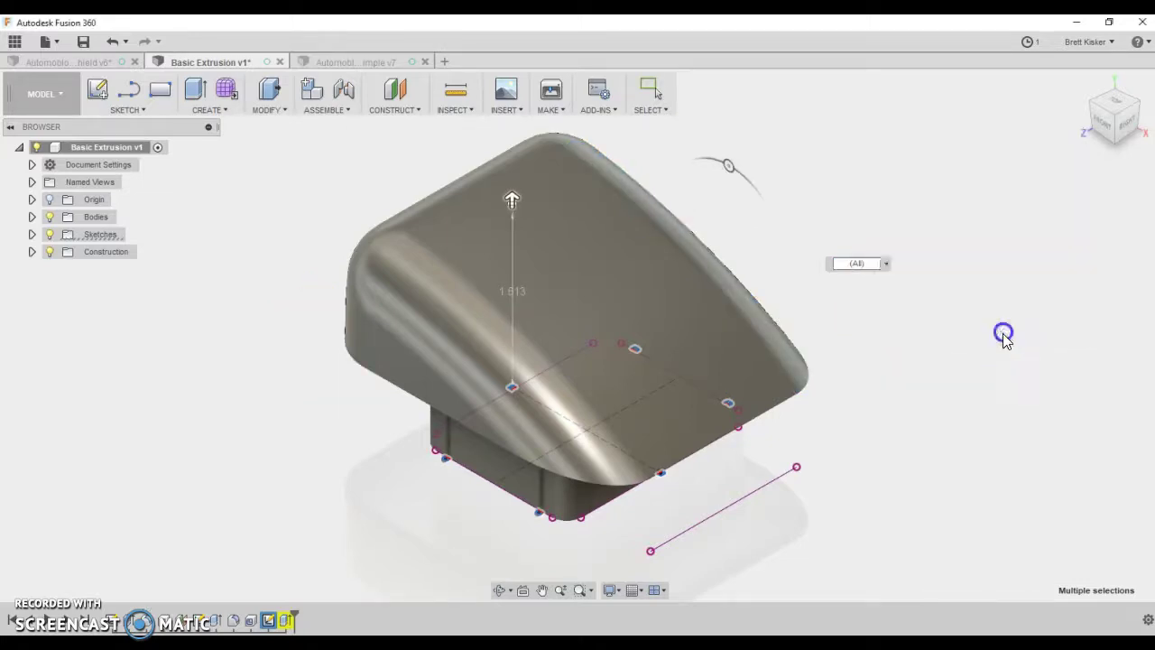
Examine the tabs along the inner walls from below and return to the home view.
left_click(1113, 144)
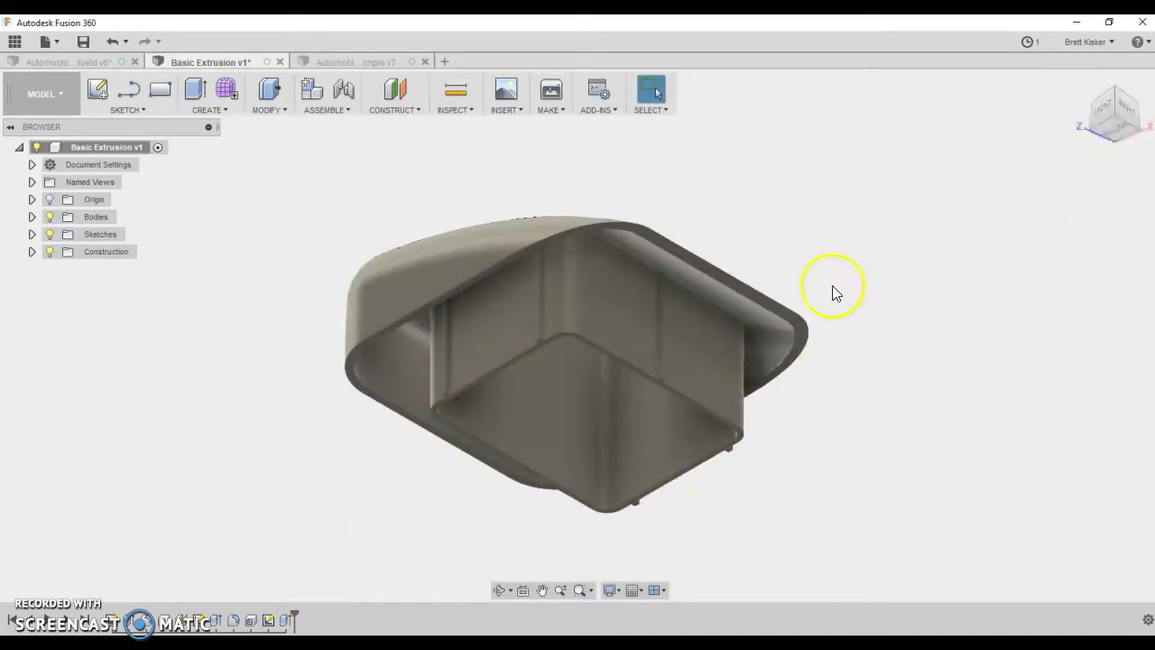
middle_click_drag(832, 291, 879, 365, "shift")
left_click(1079, 83)
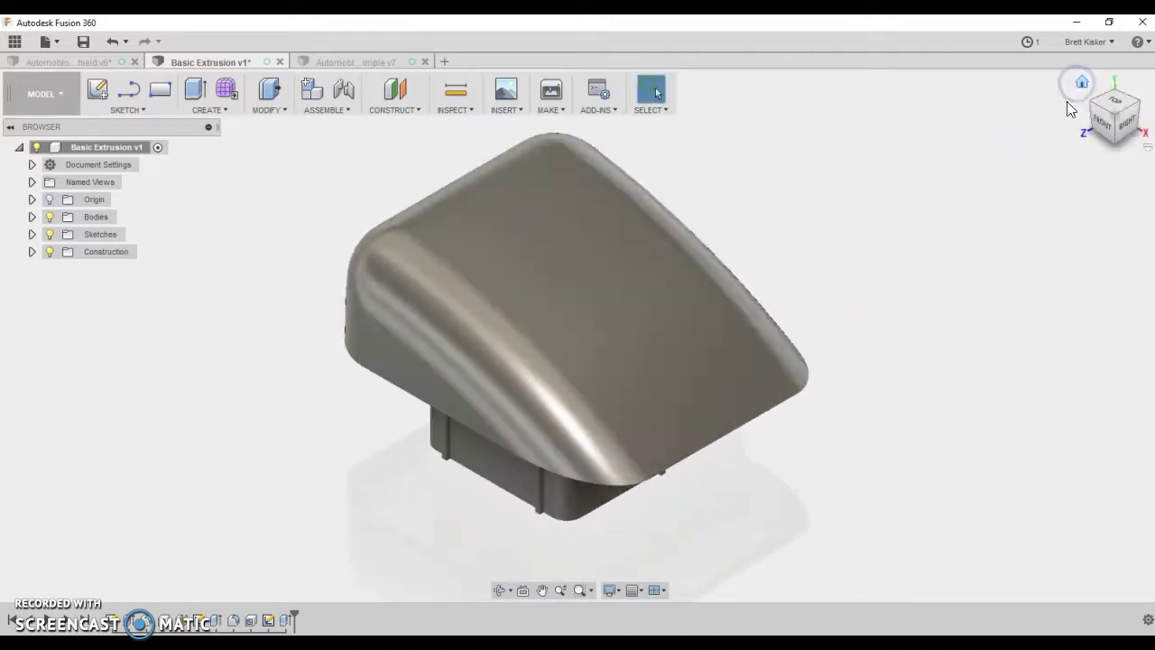
left_click(343, 300)
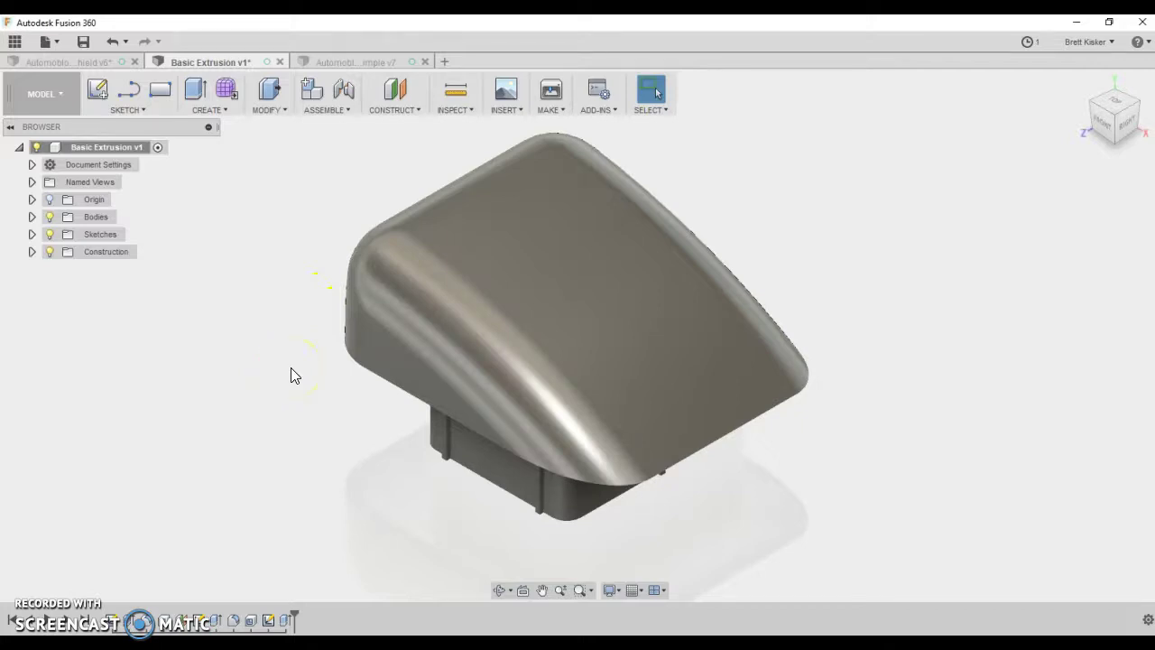
left_click(110, 484)
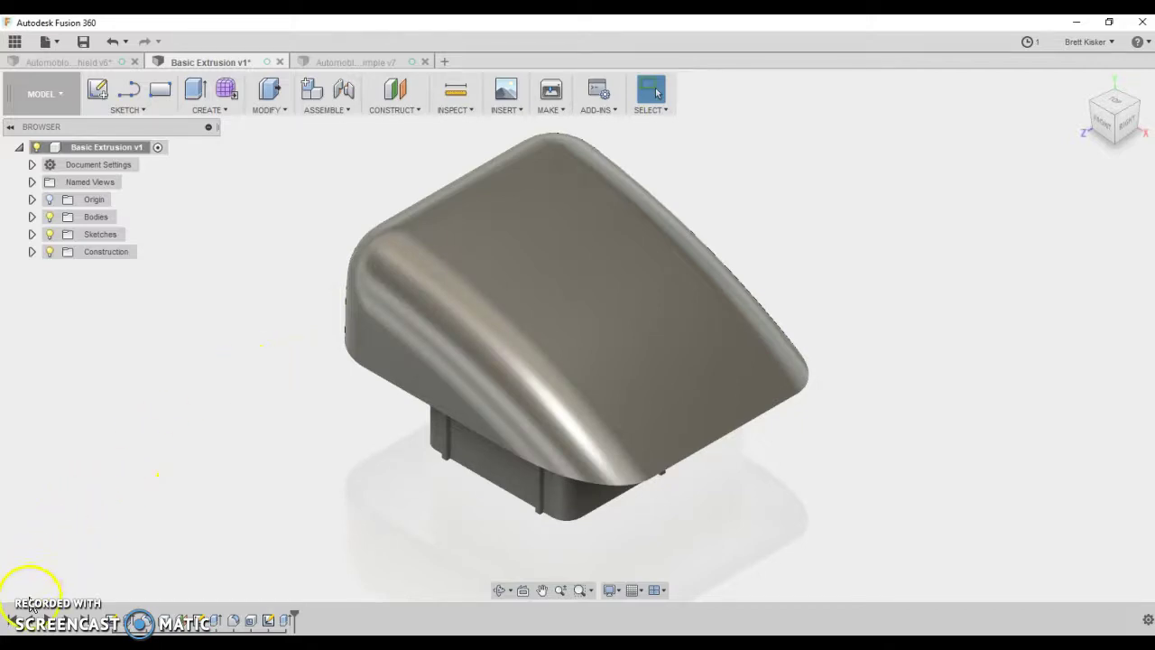